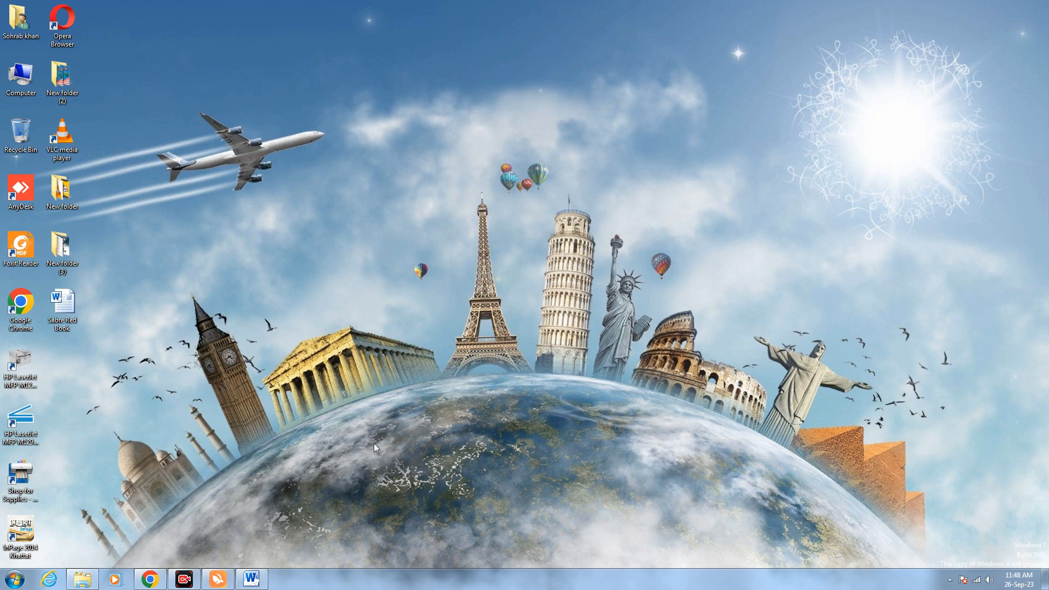
Bring the Chrome window showing Sabre Red Web back into view from the taskbar
left_click(158, 579)
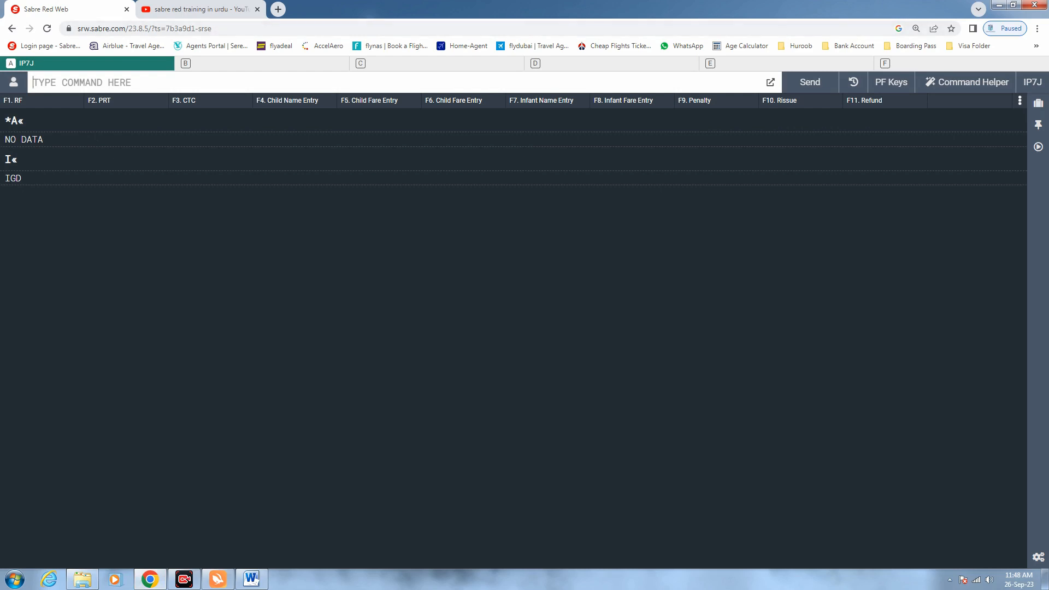
Close the video tab and search PK availability Riyadh–Islamabad for 27SEP with 127SEPRUHISB¤PK
left_click(256, 10)
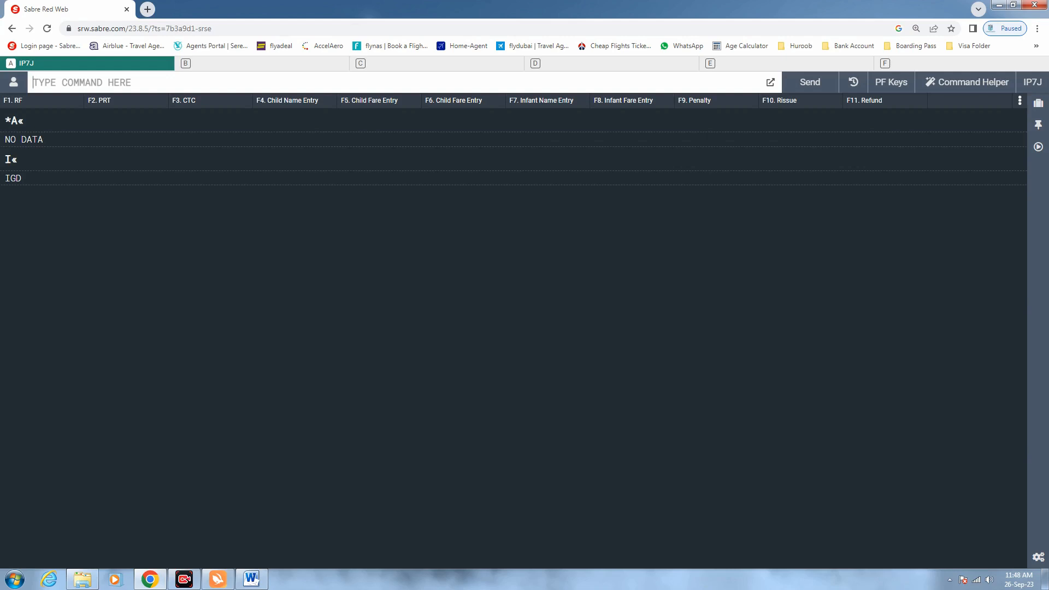
type("127S")
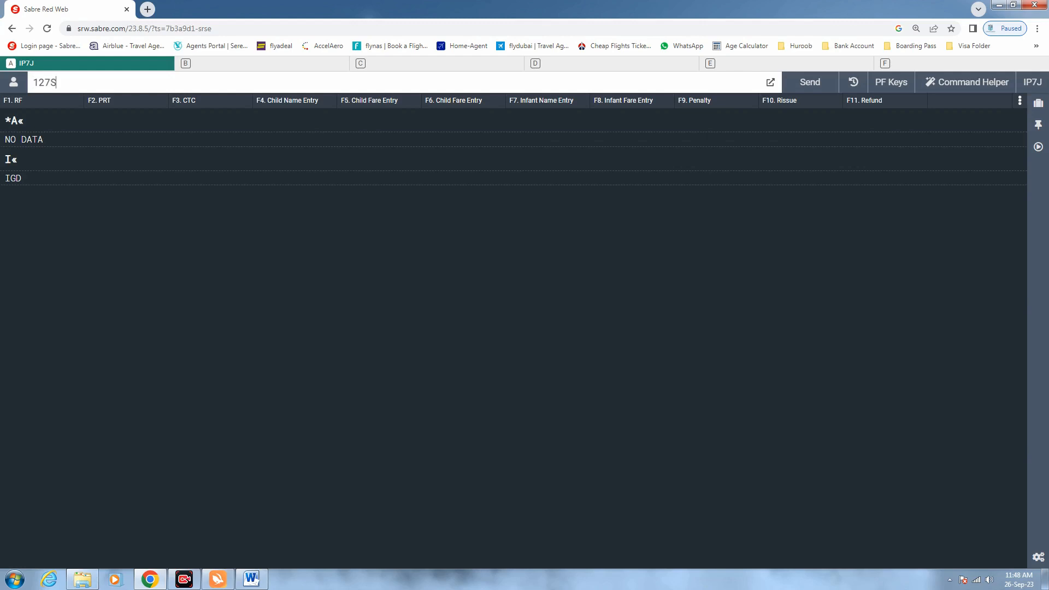
type("EPRUHISB¤PK")
key("Return")
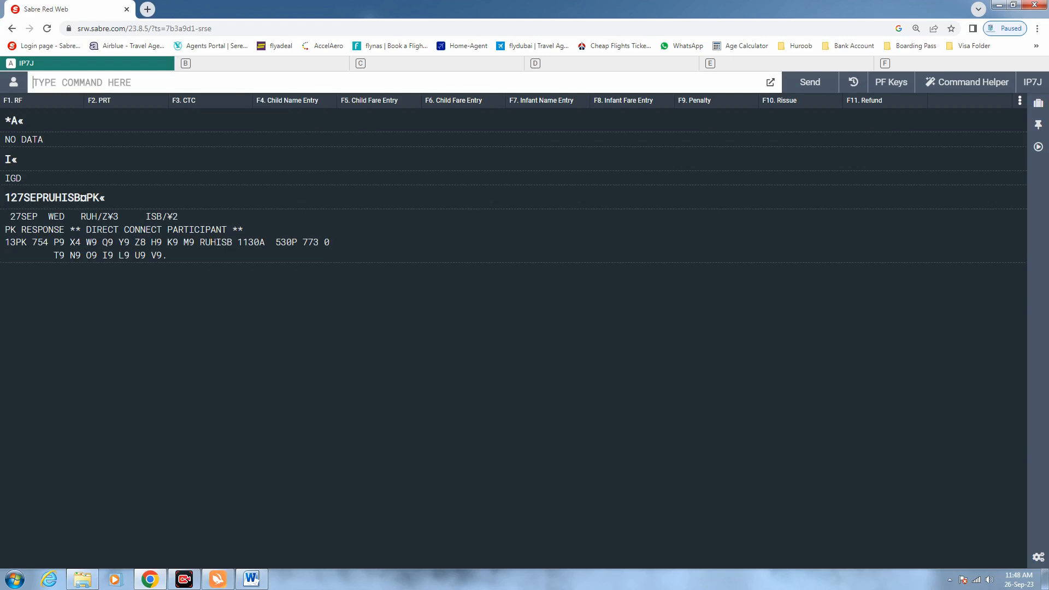
Sell three V-class seats on PK 754 with 03V13 and check the sold segment's date and route
type("03V13")
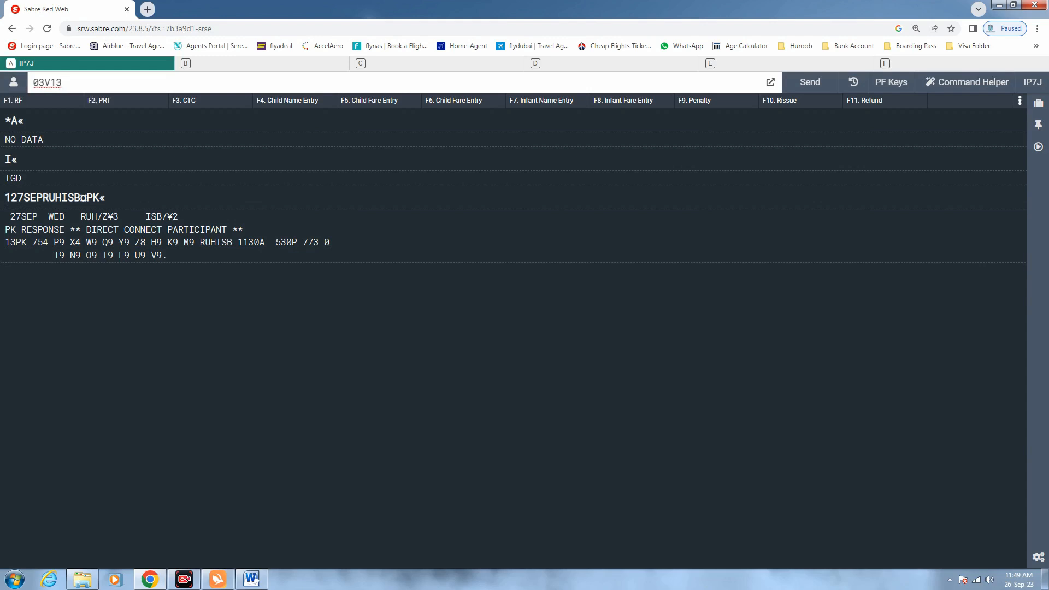
key("Return")
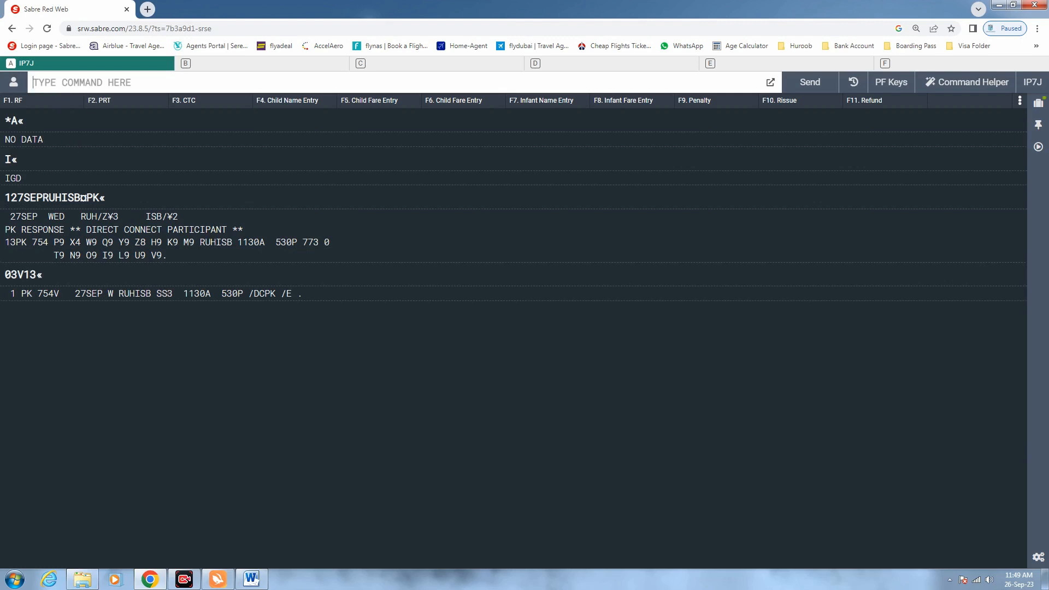
left_click_drag(70, 293, 37, 294)
mouse_move(146, 294)
left_mouse_down()
mouse_move(119, 293)
mouse_move(157, 294)
left_mouse_up()
left_click(107, 88)
Add the two adult passenger names, one with MR and one with MRS
type("-")
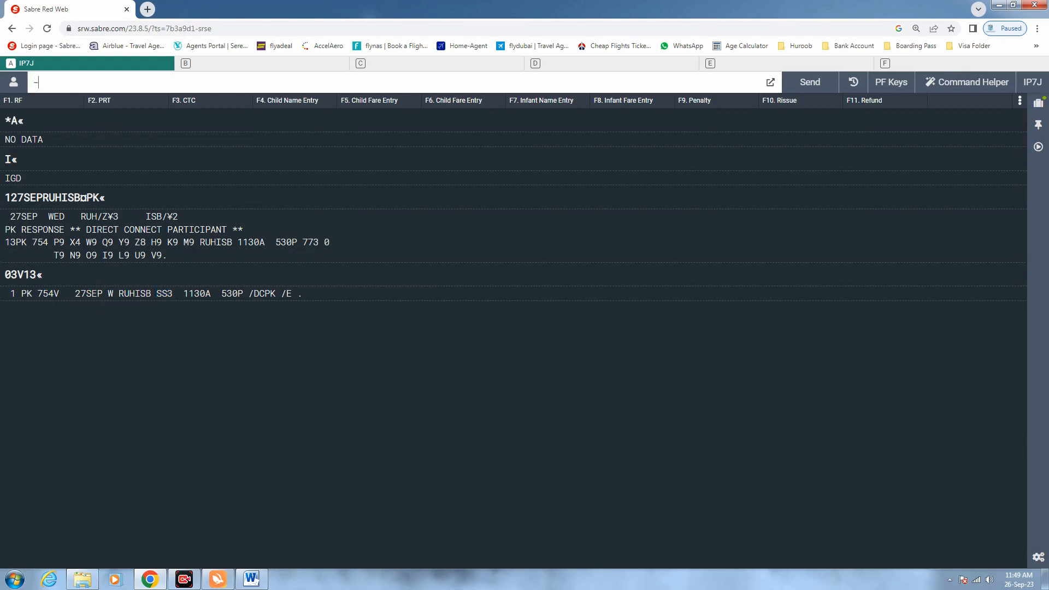
key("Return")
type("-")
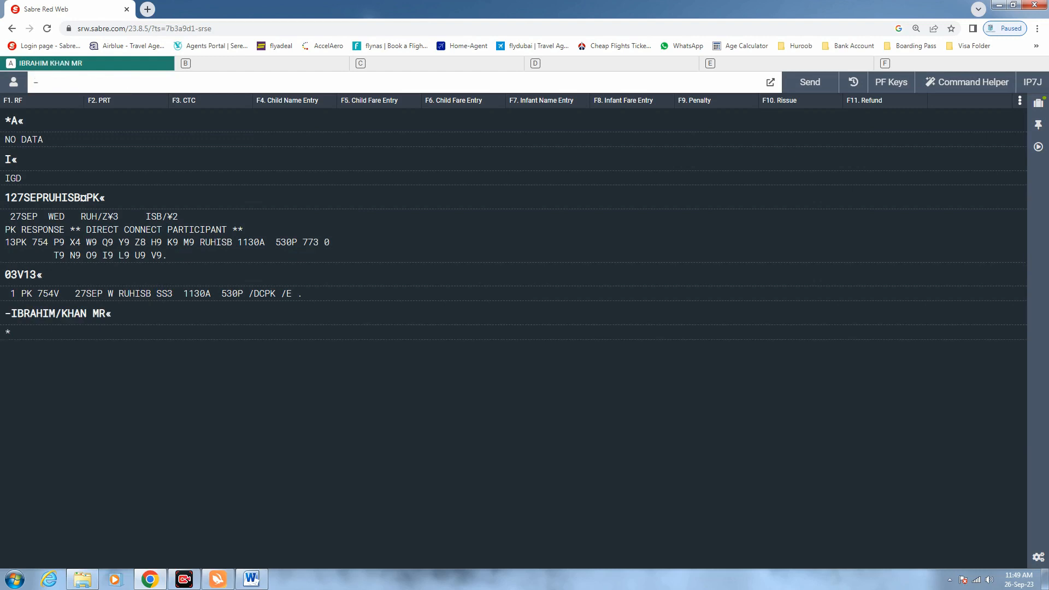
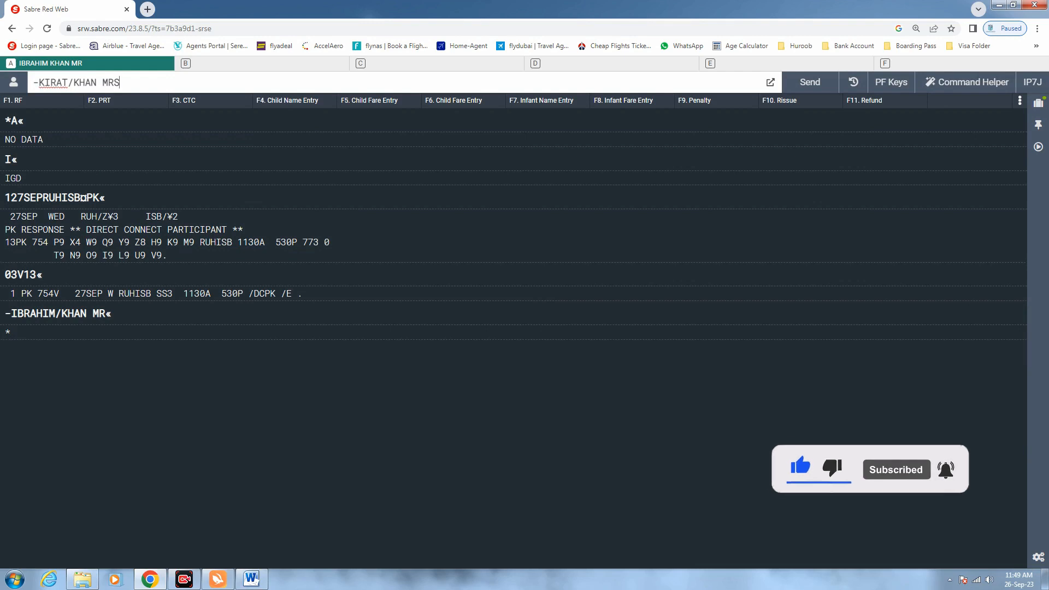
key("Return")
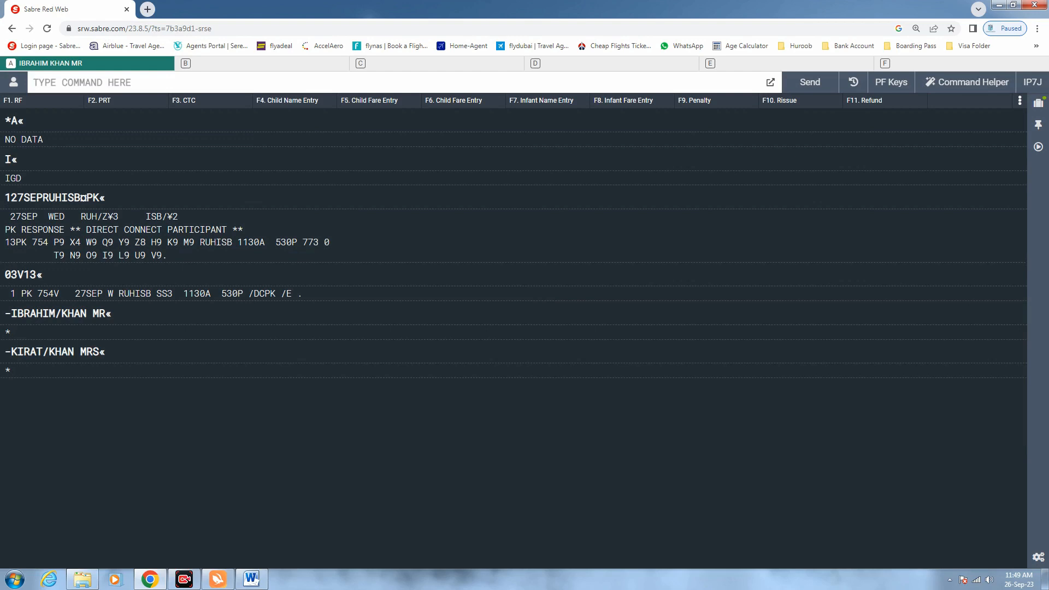
Add the child passenger from the F4 template with the child's name and MSTR*C01JAN15
key("F4")
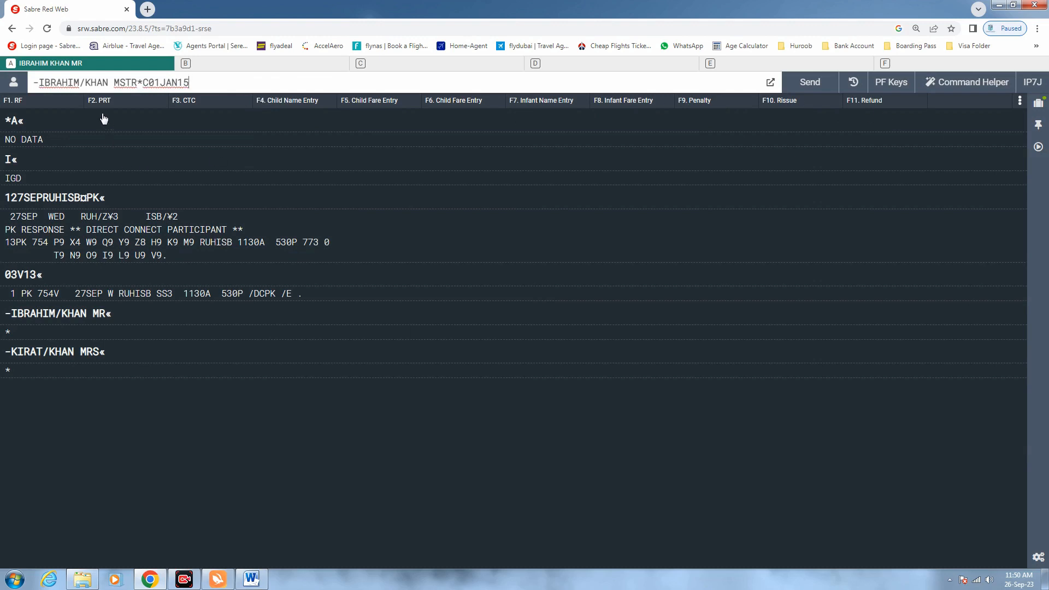
left_click_drag(33, 83, 45, 82)
left_click_drag(108, 83, 39, 83)
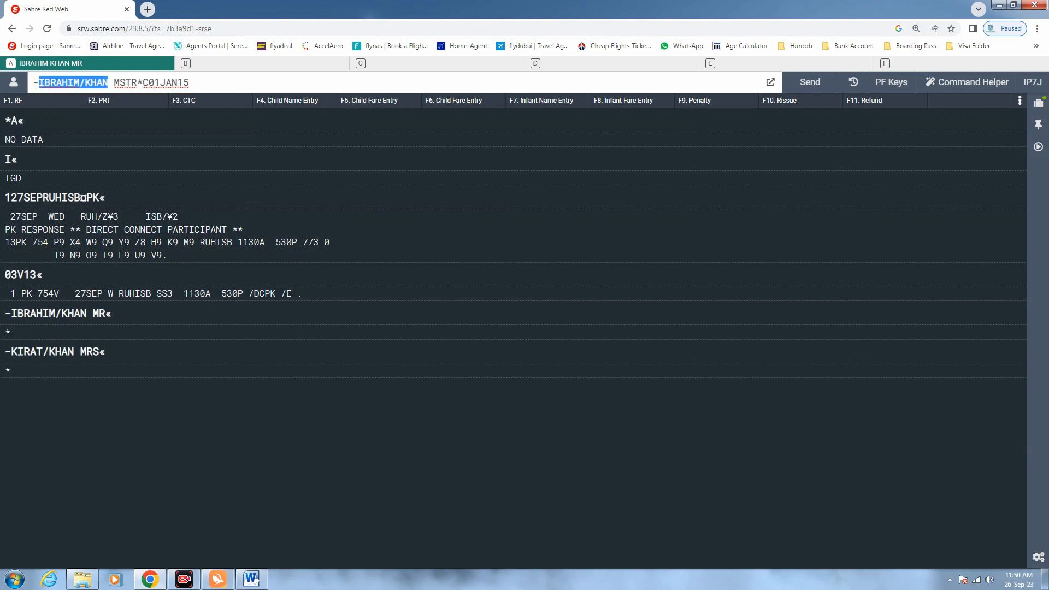
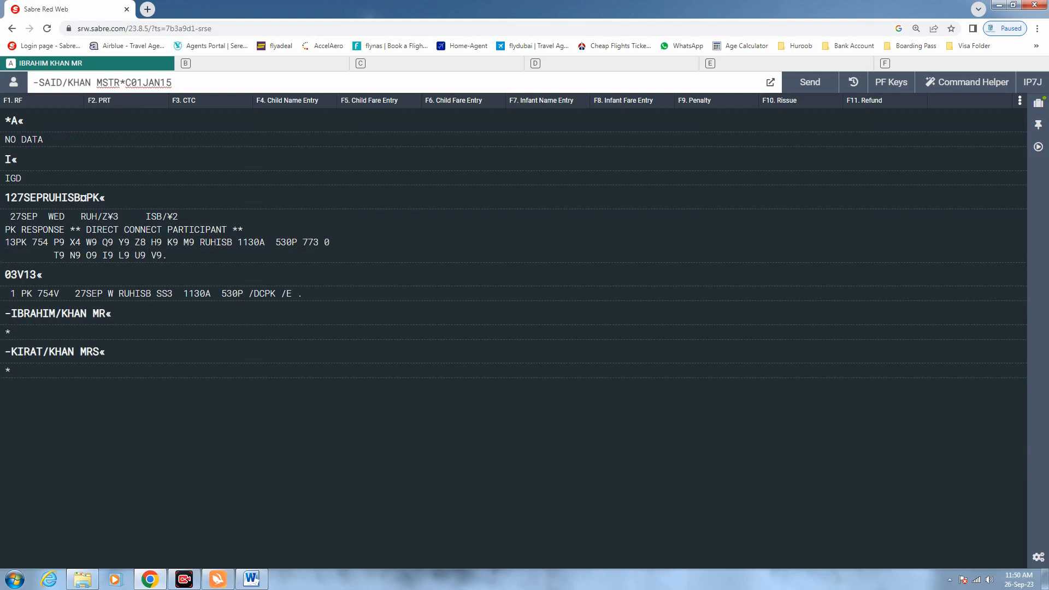
left_click_drag(119, 82, 97, 82)
key("Right")
key("shift+Right")
key("Right")
key("shift+Right")
key("End")
key("shift+Left")
key("shift+Left")
key("shift+Left")
key("shift+Left")
key("shift+Left")
key("shift+Left")
key("shift+Left")
key("End")
key("Return")
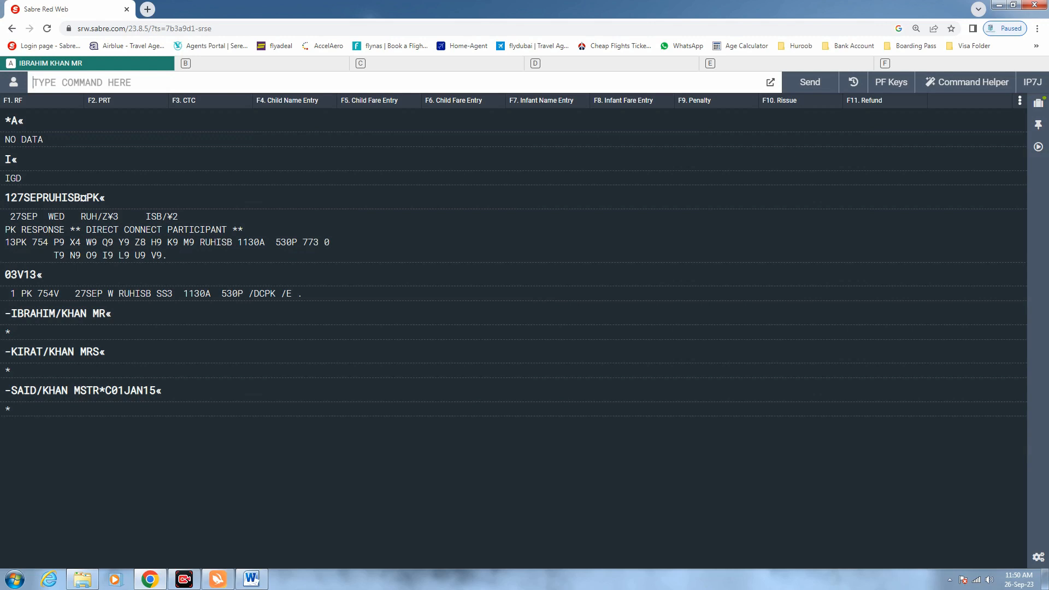
Add a 9 phone entry with the RUH agency name, a reference contact and a mobile number
type("9 RUH A")
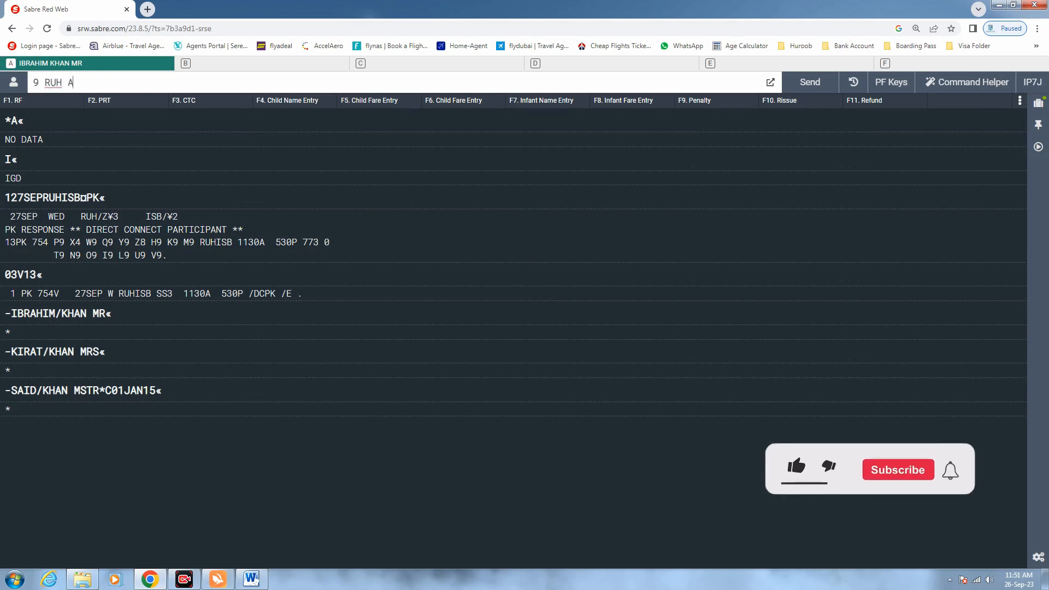
type("KBAR TRAVEL REF ")
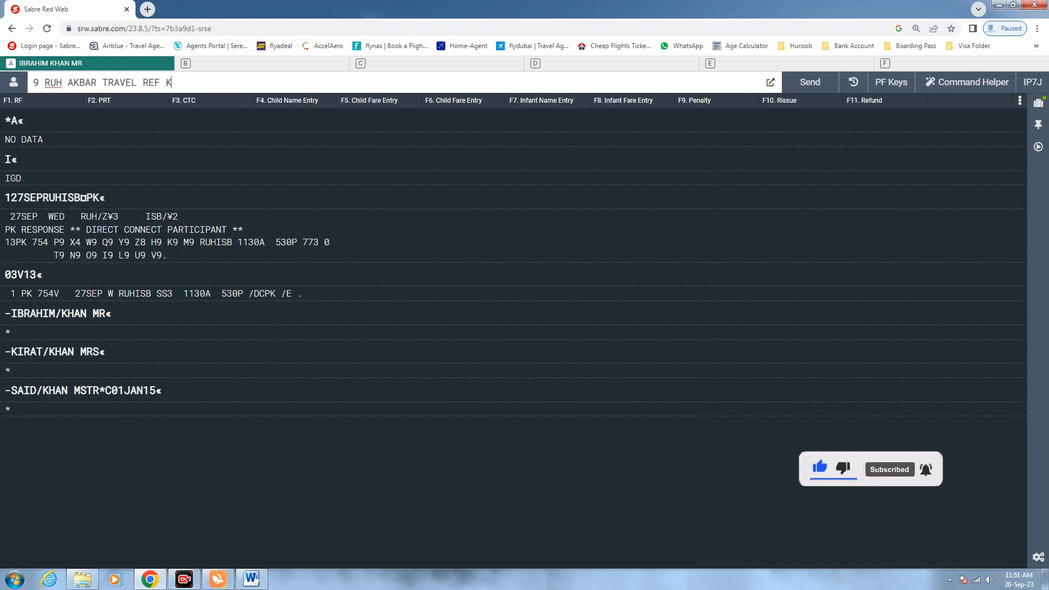
type("KHALID")
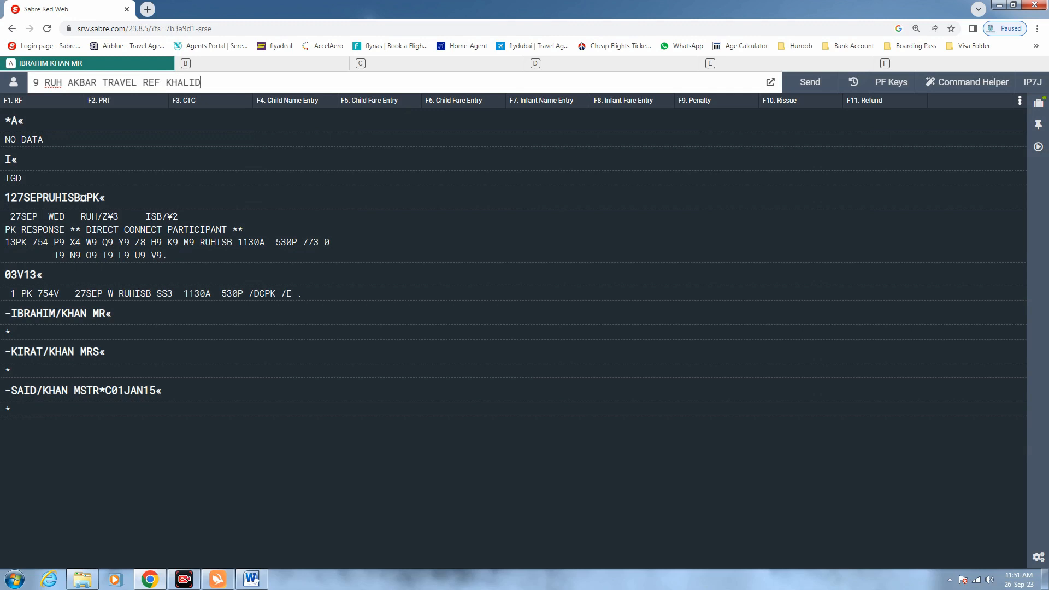
left_click_drag(137, 83, 68, 83)
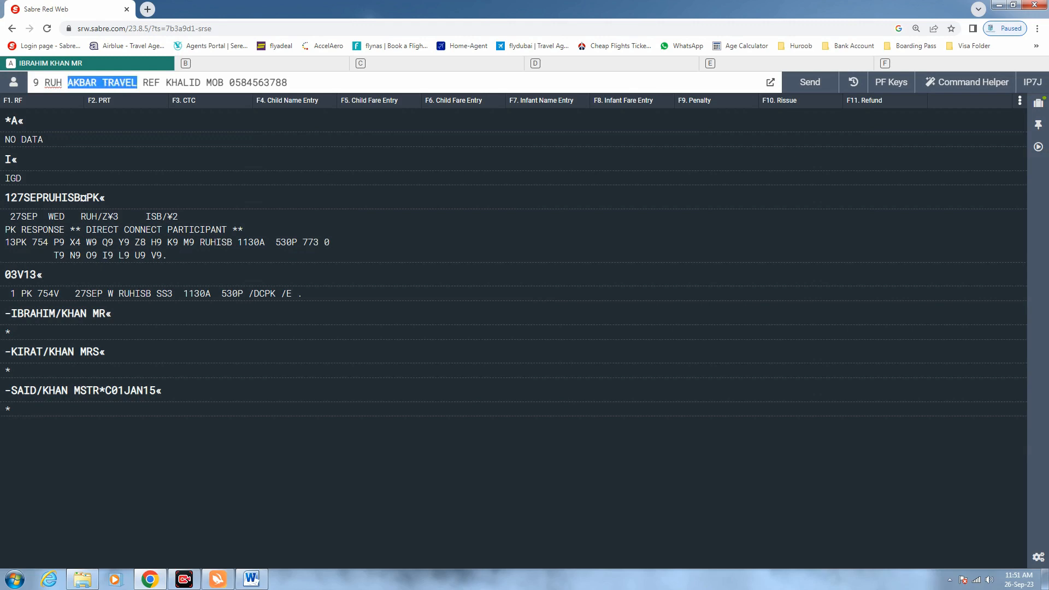
left_click_drag(160, 82, 212, 83)
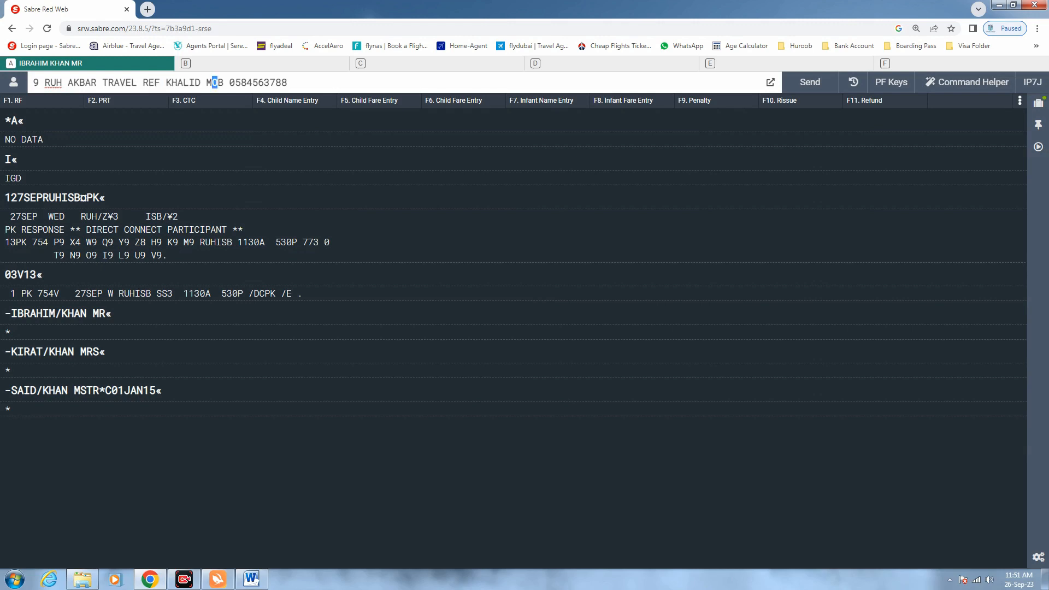
left_click(287, 83)
key("Return")
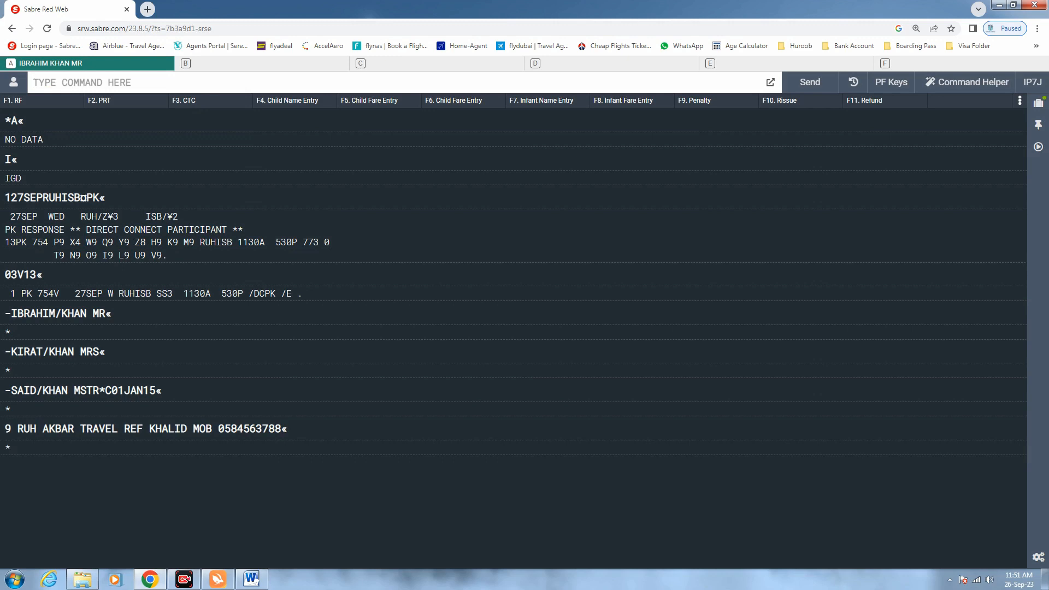
Set ticketing to 7T-OK, received-from 6P, and end the transaction with ER
type("7T")
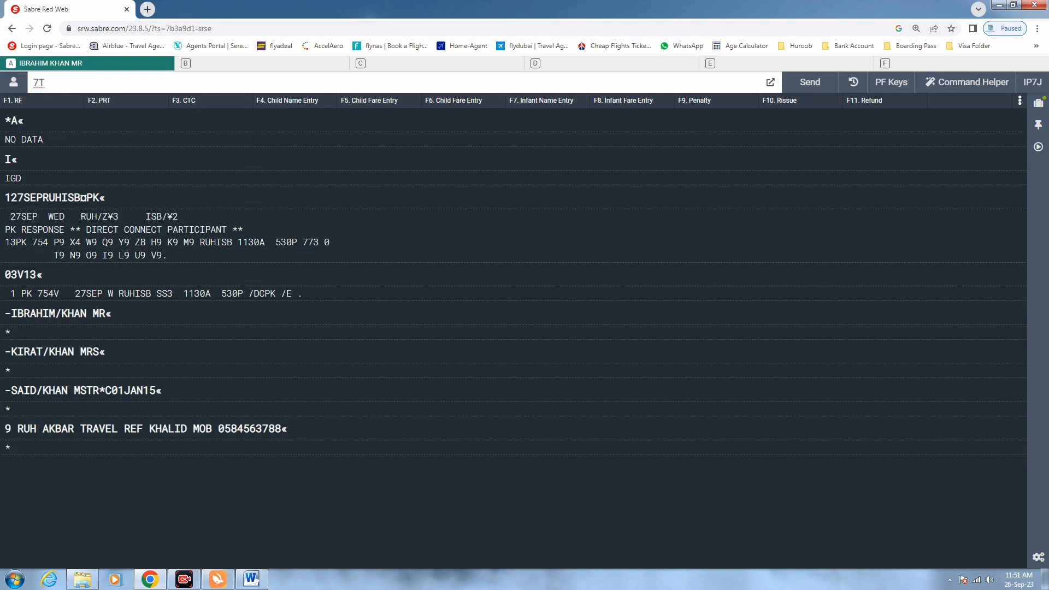
type("-OK")
key("Return")
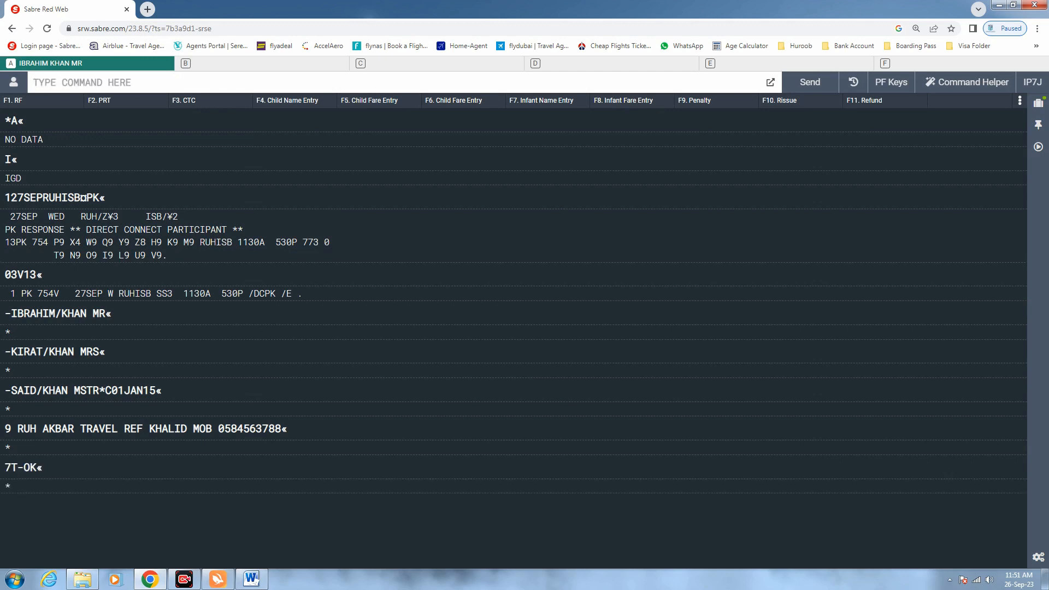
type("6P")
key("Return")
type("ER")
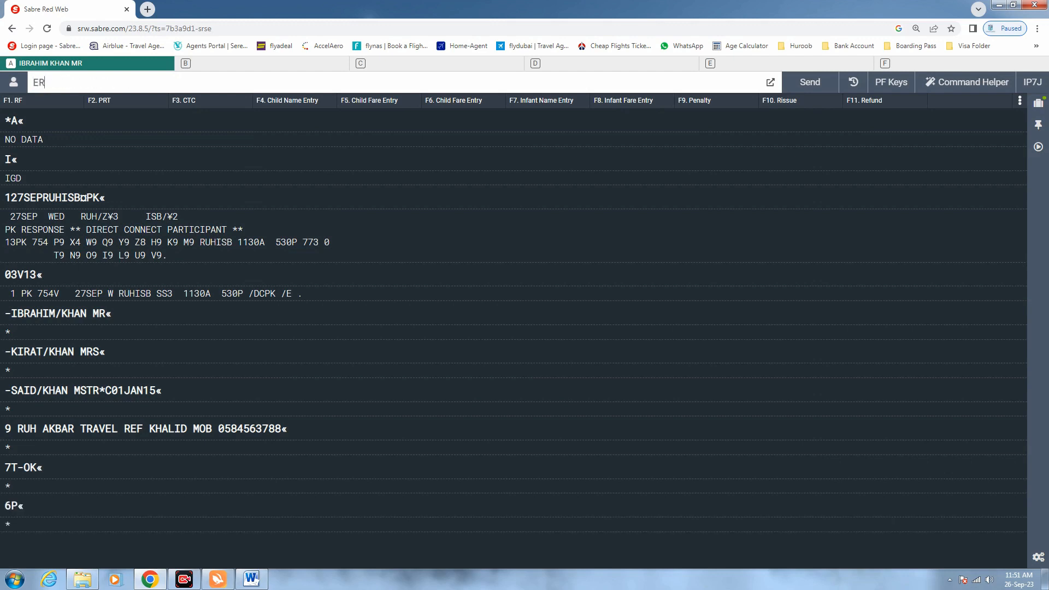
key("Return")
Ignore and retrieve the saved booking with IR to show the airline locator and advisory SSRs
type("IR")
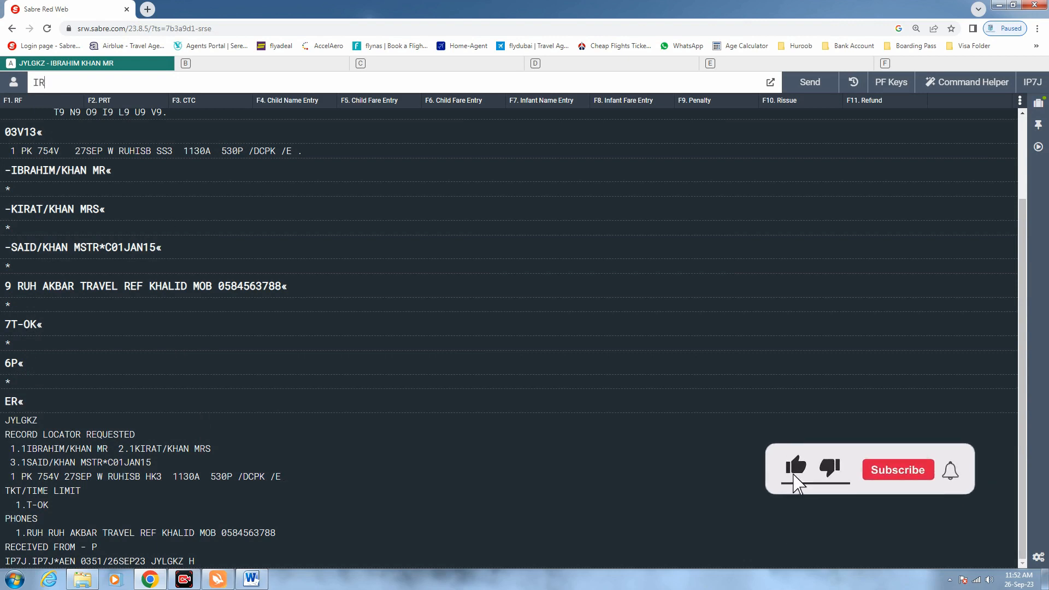
key("Return")
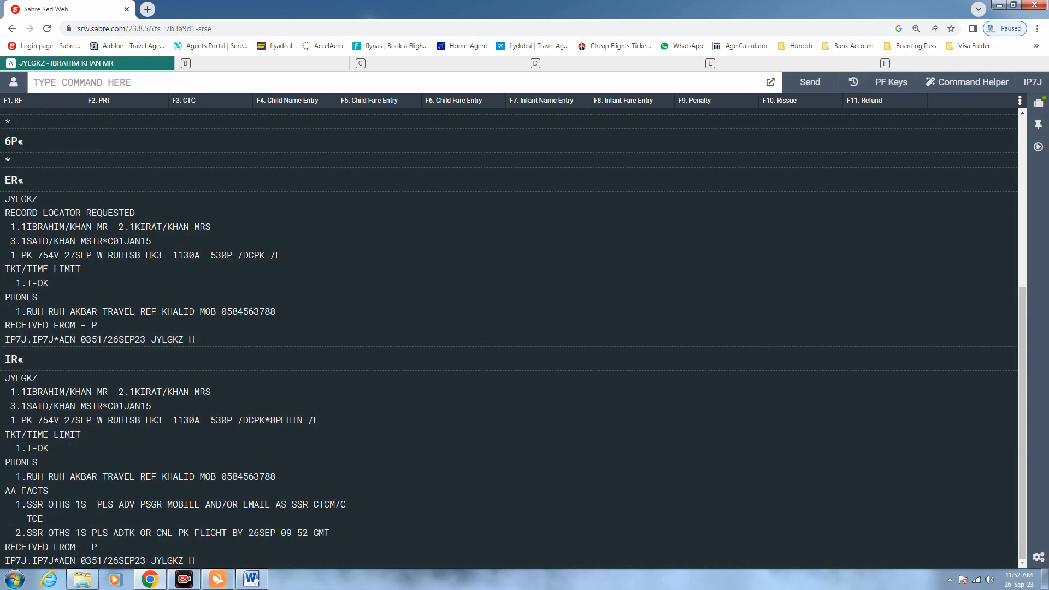
Display the full booking with *A and paste the infant name entry onto the command line
type("*A")
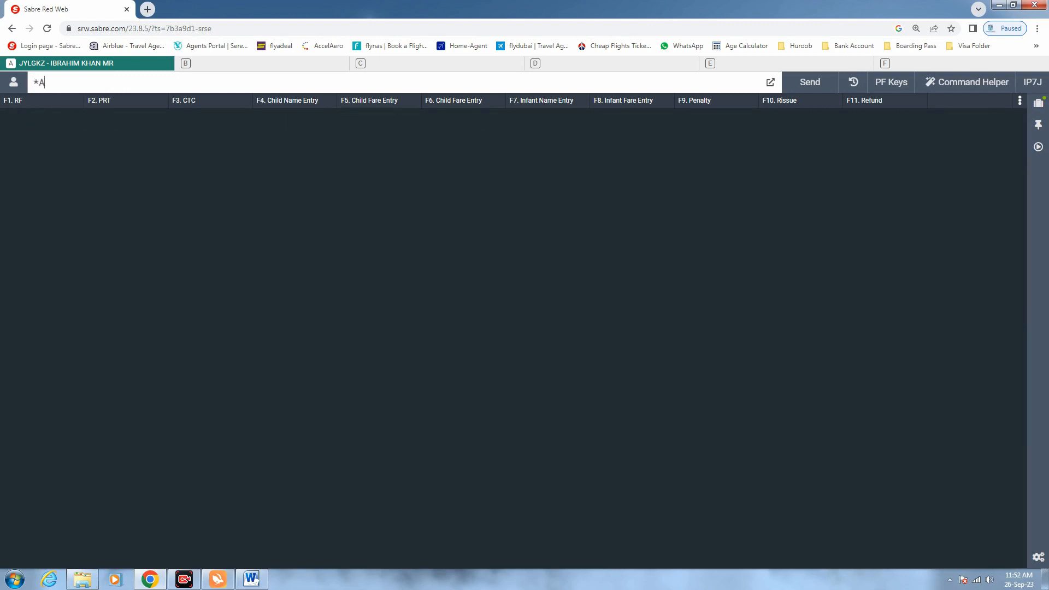
key("Return")
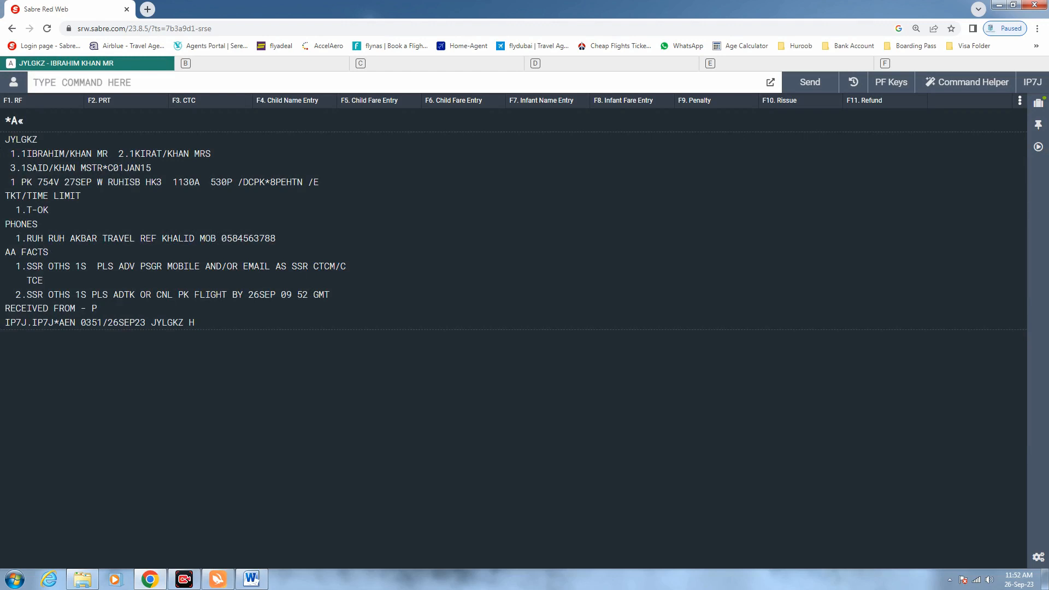
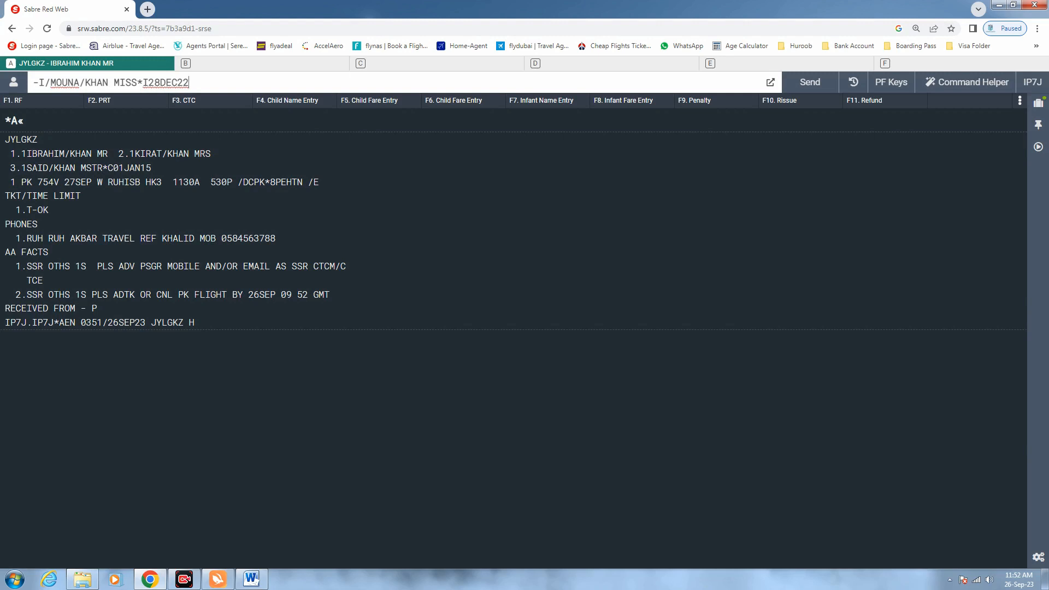
Review the infant entry's I code, name and 28DEC22 birth date without sending it
key("Home")
key("shift+Right")
key("Right")
key("Right")
key("shift+Right")
left_click_drag(79, 83, 50, 82)
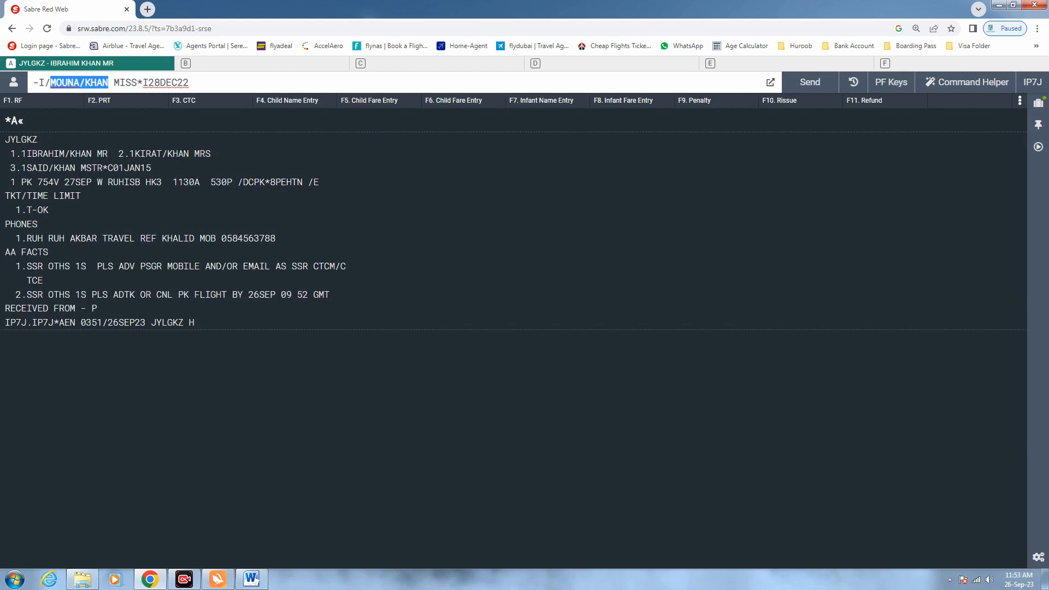
left_click_drag(137, 82, 148, 82)
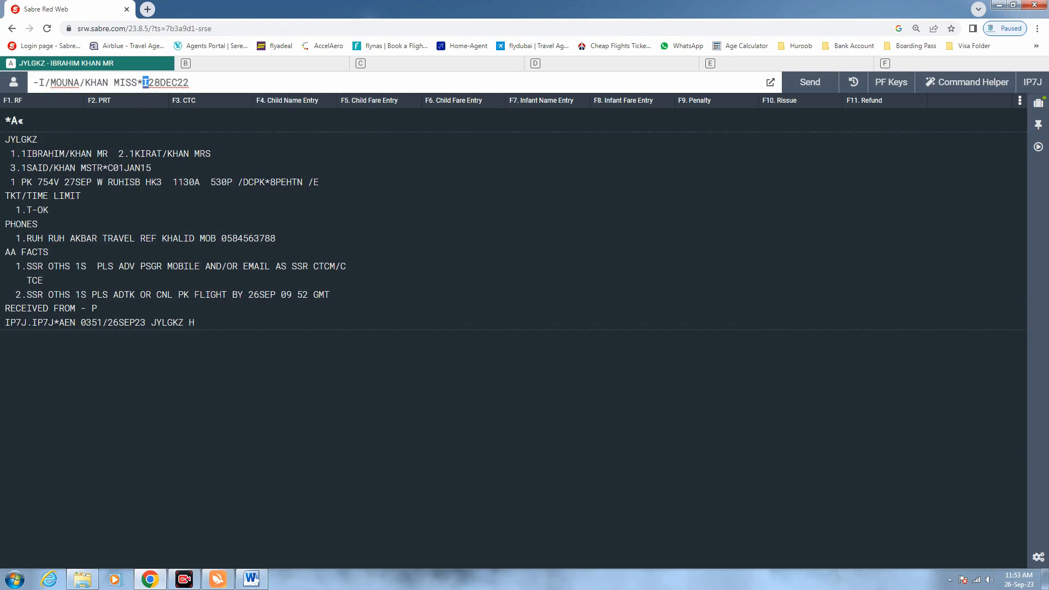
left_click_drag(189, 83, 147, 83)
left_click(189, 83)
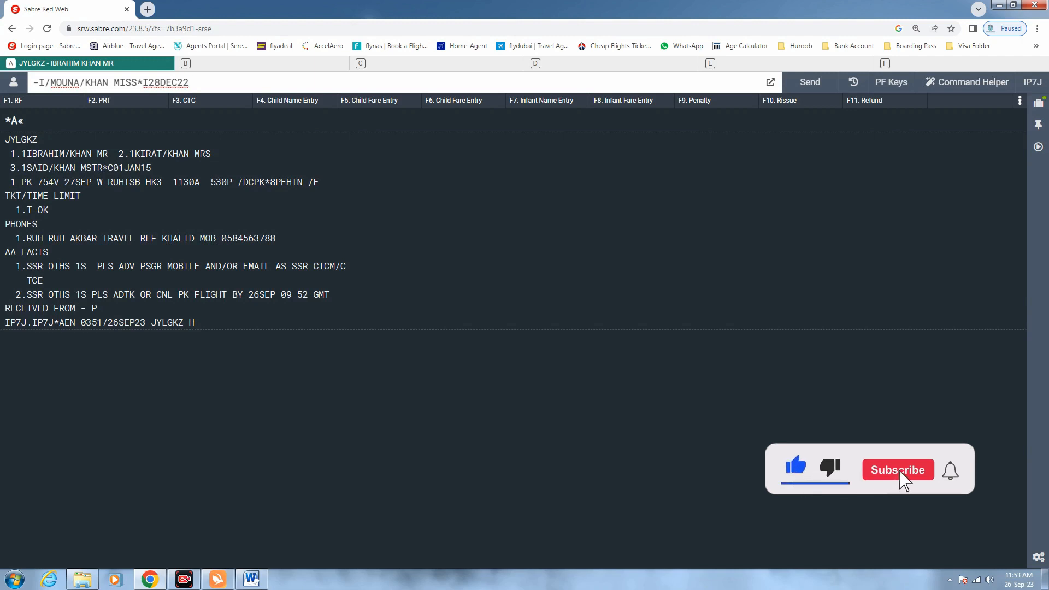
Send the infant name entry, then received-from 6P and ER
key("Return")
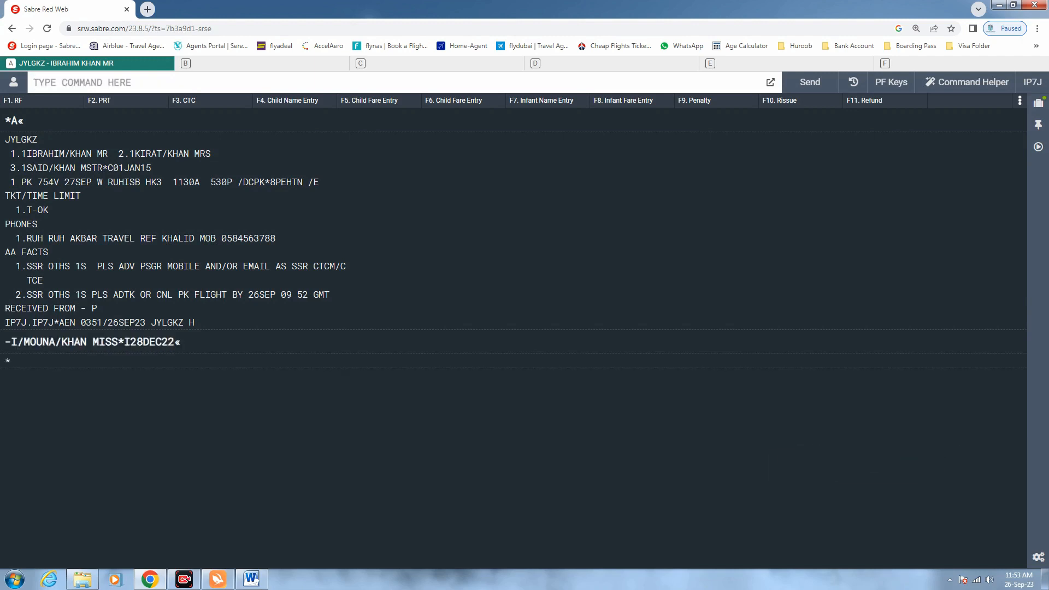
type("6P")
key("Return")
type("ER")
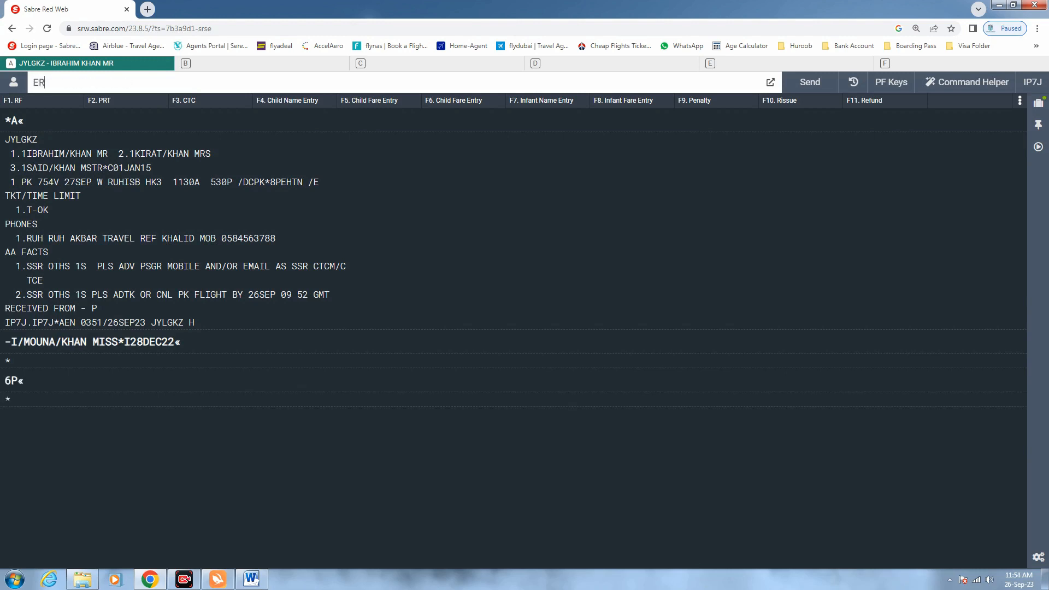
key("Return")
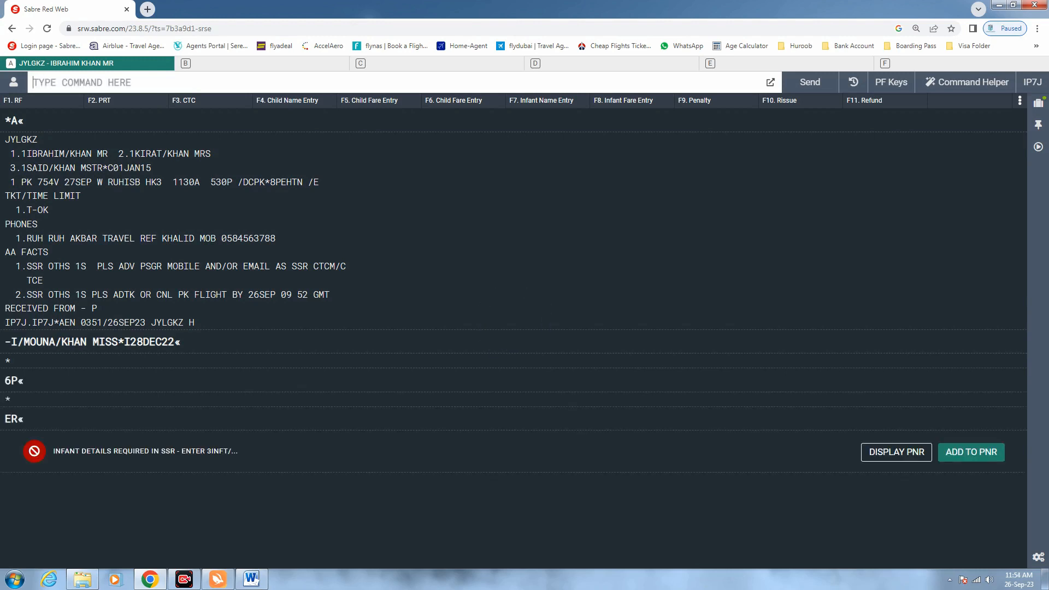
Resend ER after the INFANT DETAILS REQUIRED warning to save the booking
type("ER")
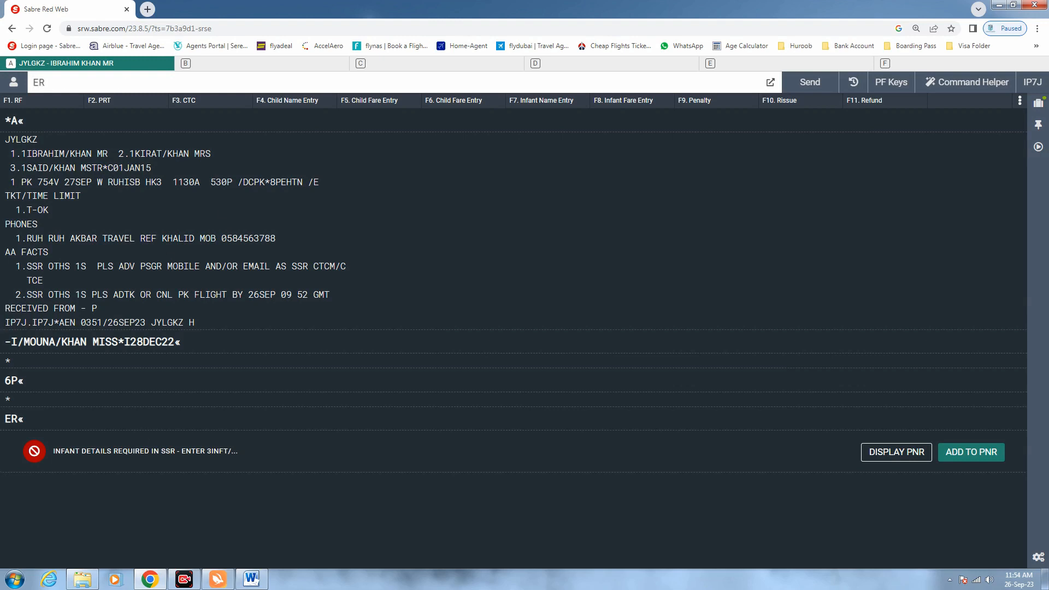
left_click_drag(239, 451, 54, 450)
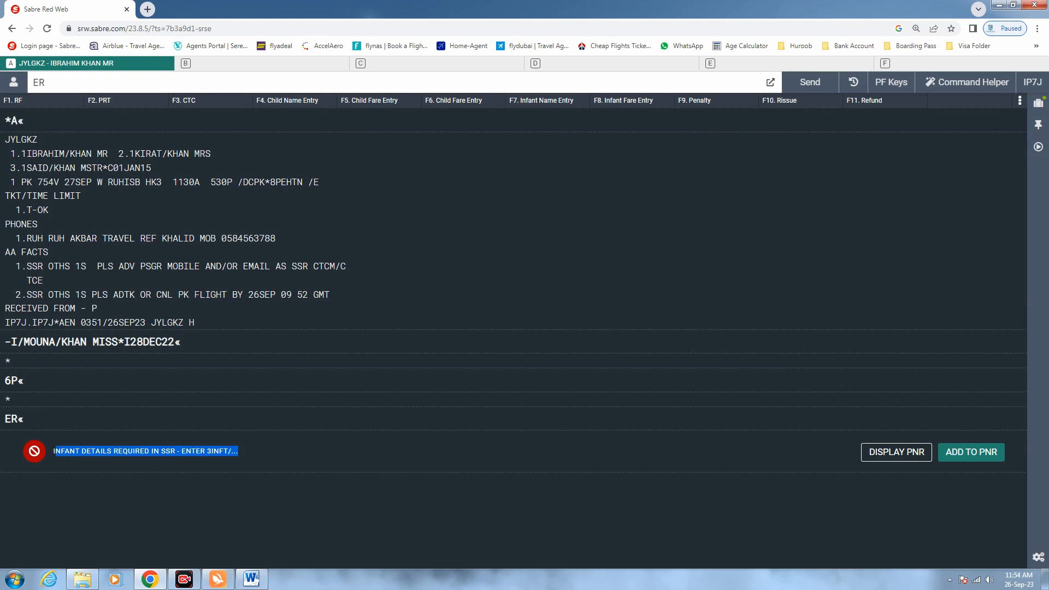
left_click(56, 83)
key("Return")
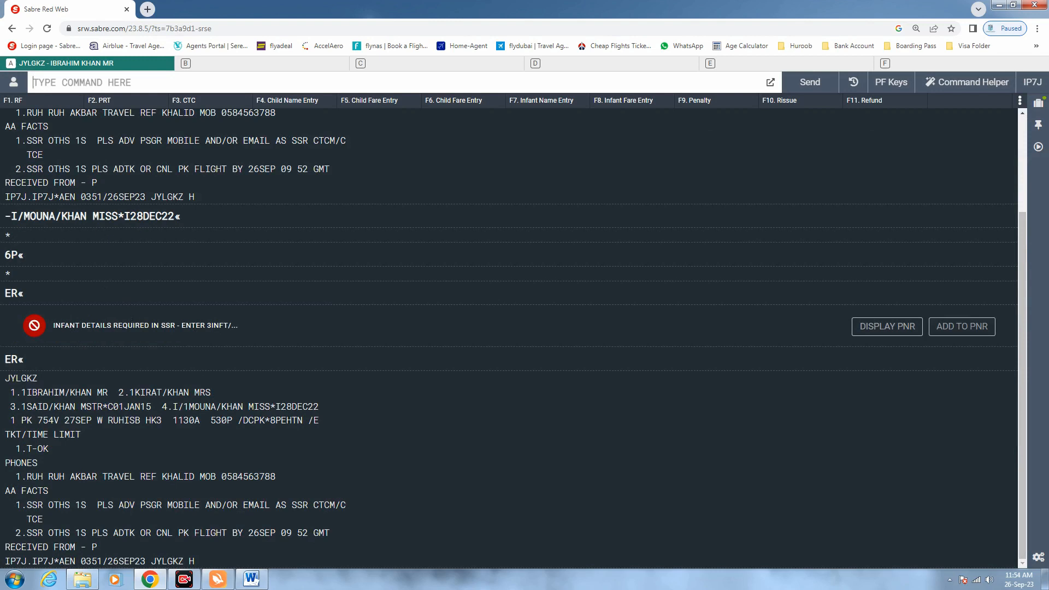
Check the four passenger lines: both adults, the child and the infant with their birth dates
left_click_drag(320, 406, 161, 407)
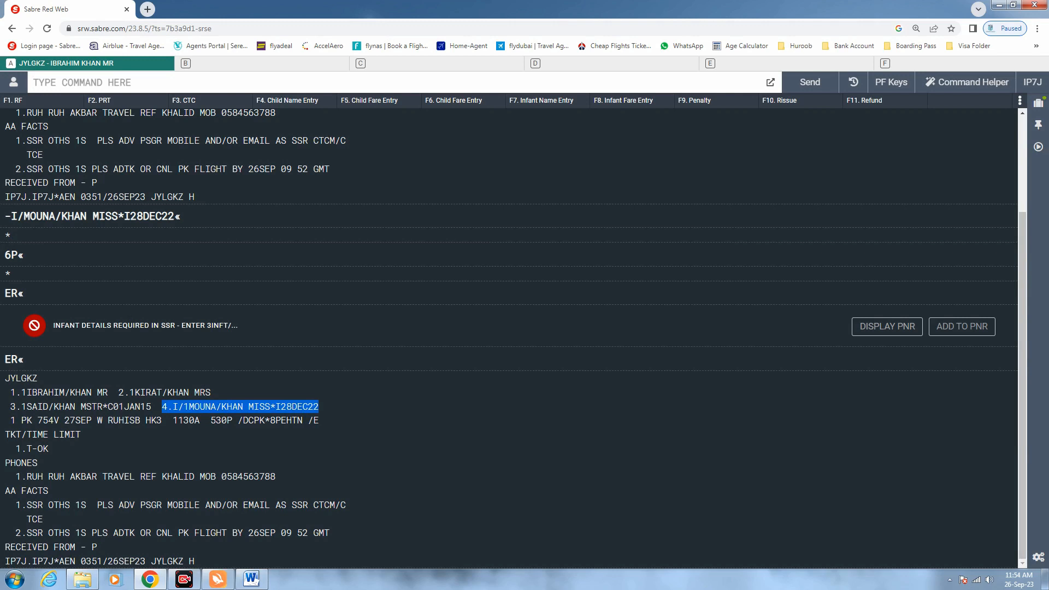
left_click_drag(108, 392, 26, 392)
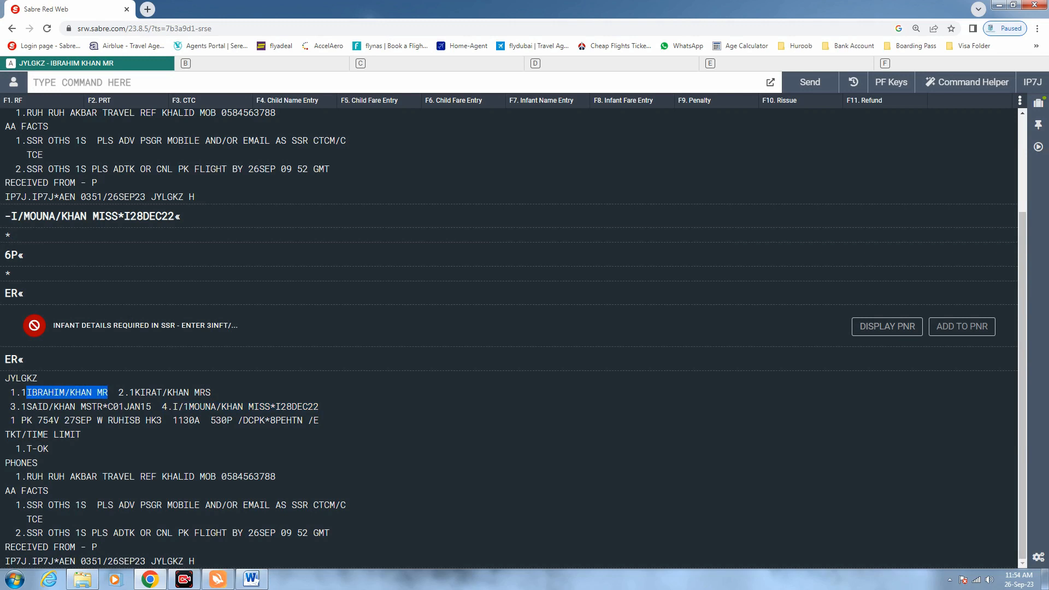
left_click_drag(216, 393, 135, 393)
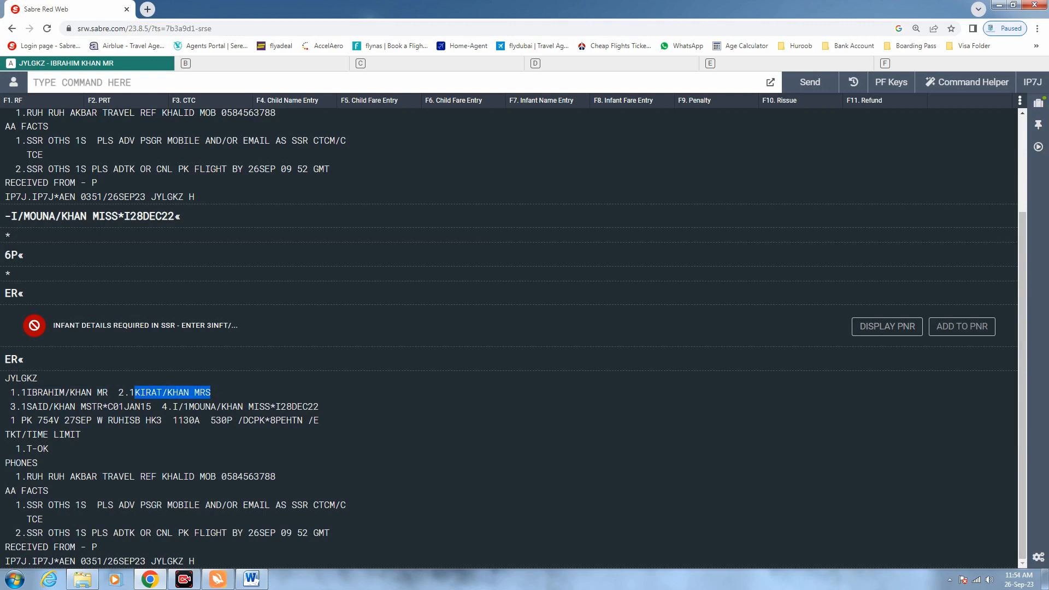
left_click_drag(151, 407, 27, 406)
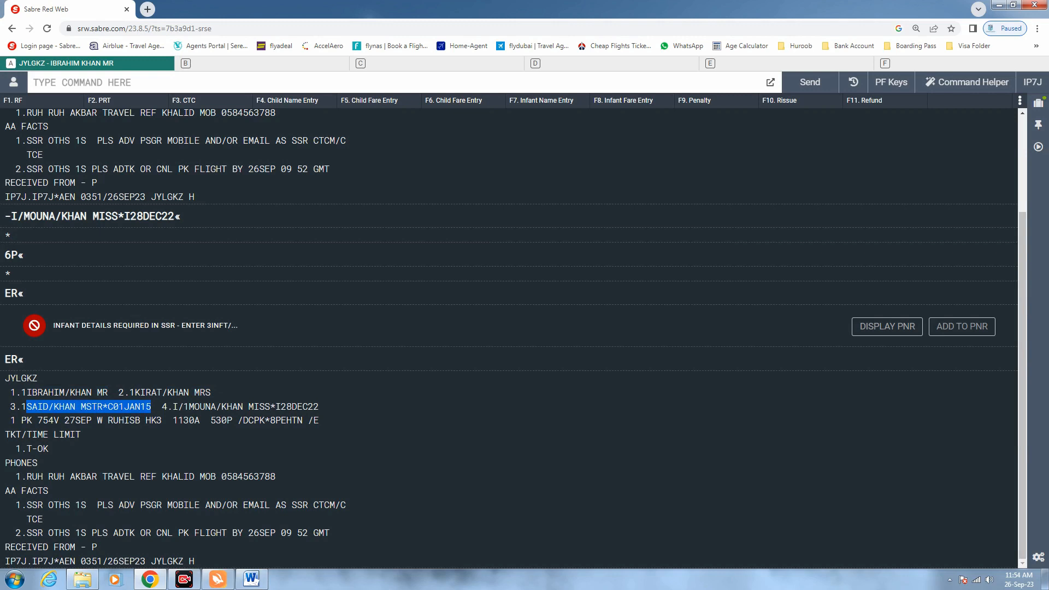
left_click_drag(319, 405, 194, 407)
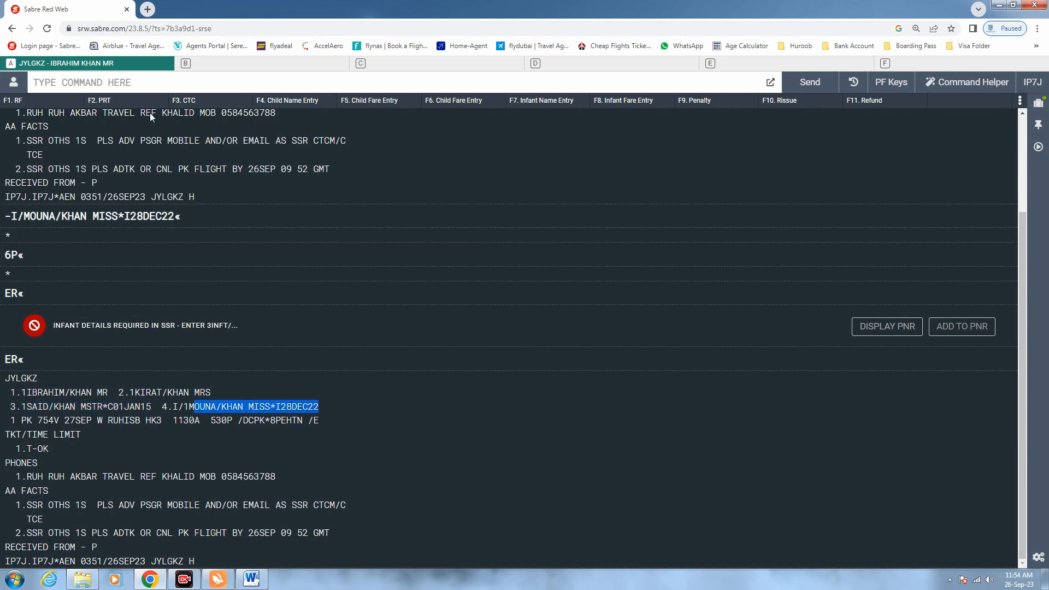
left_click(34, 83)
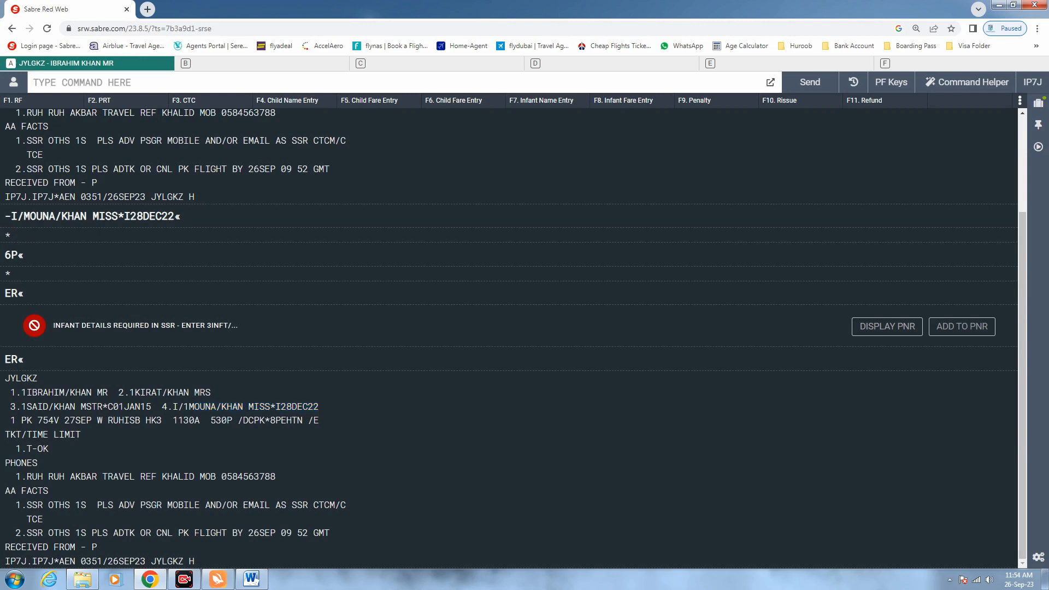
Redisplay the booking with *A, checking the airline locator, HK3 status and infant as passenger 4
type("*A")
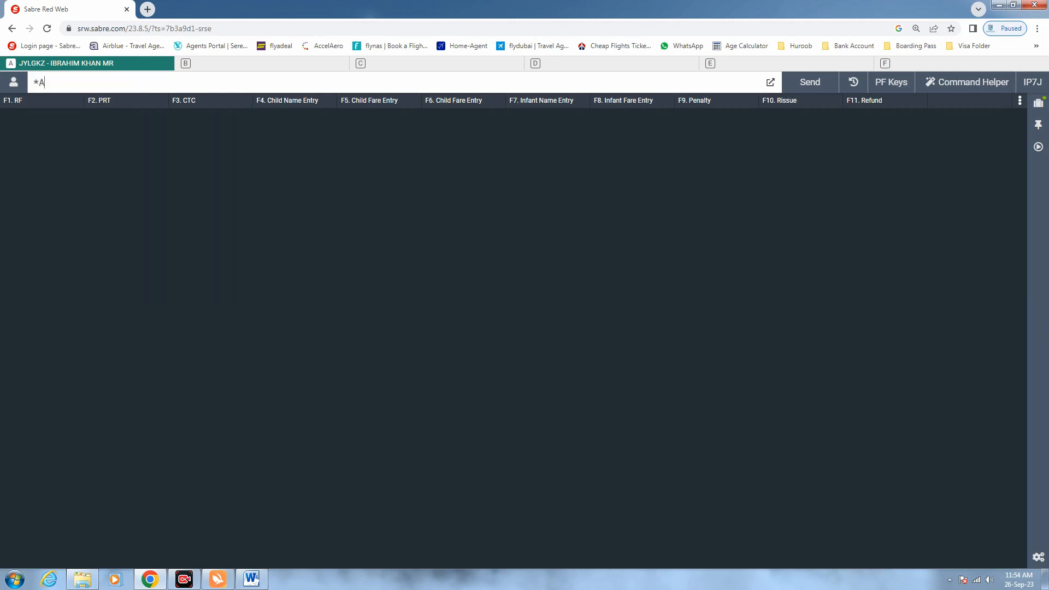
key("Return")
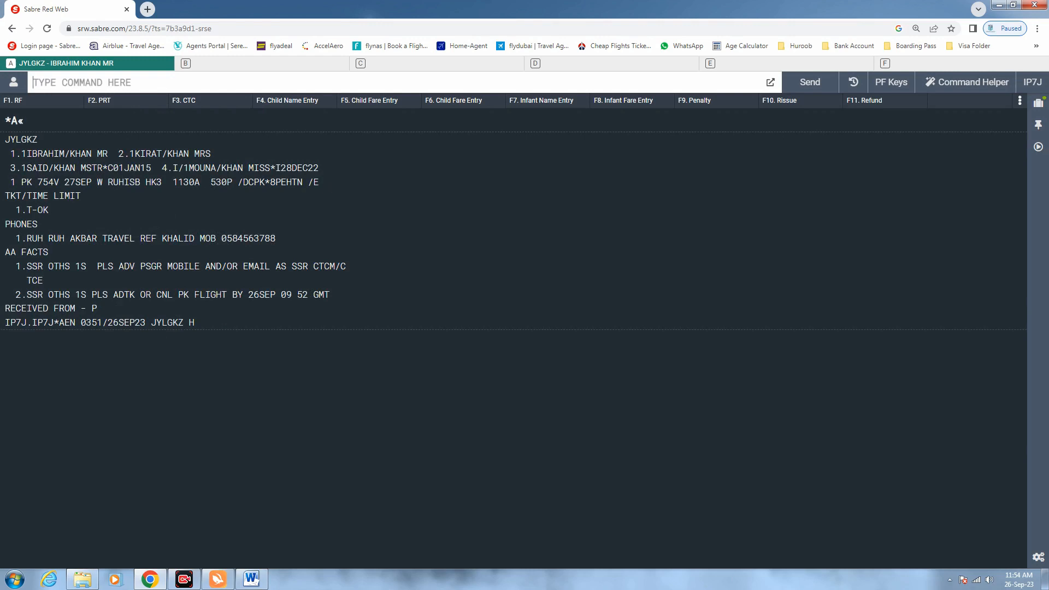
left_click_drag(303, 182, 270, 182)
left_click_drag(163, 182, 145, 182)
left_click_drag(320, 167, 188, 168)
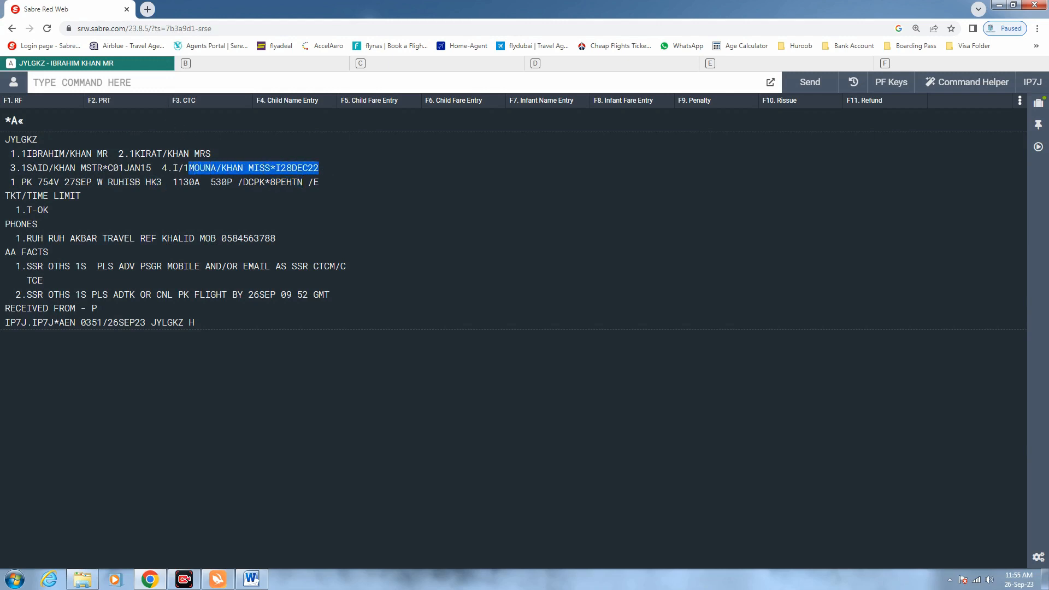
left_click(104, 83)
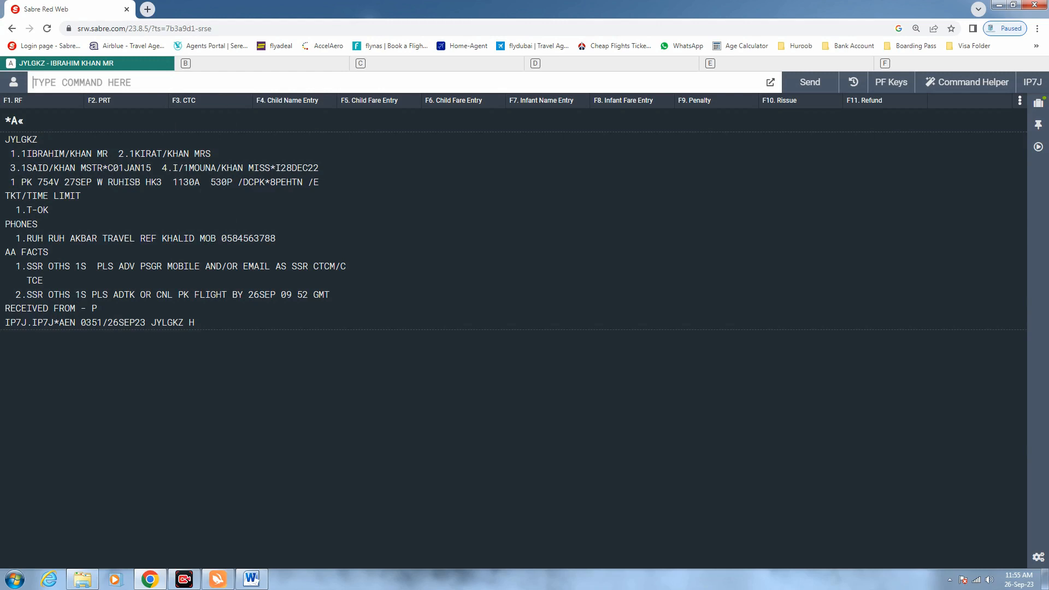
key("F4")
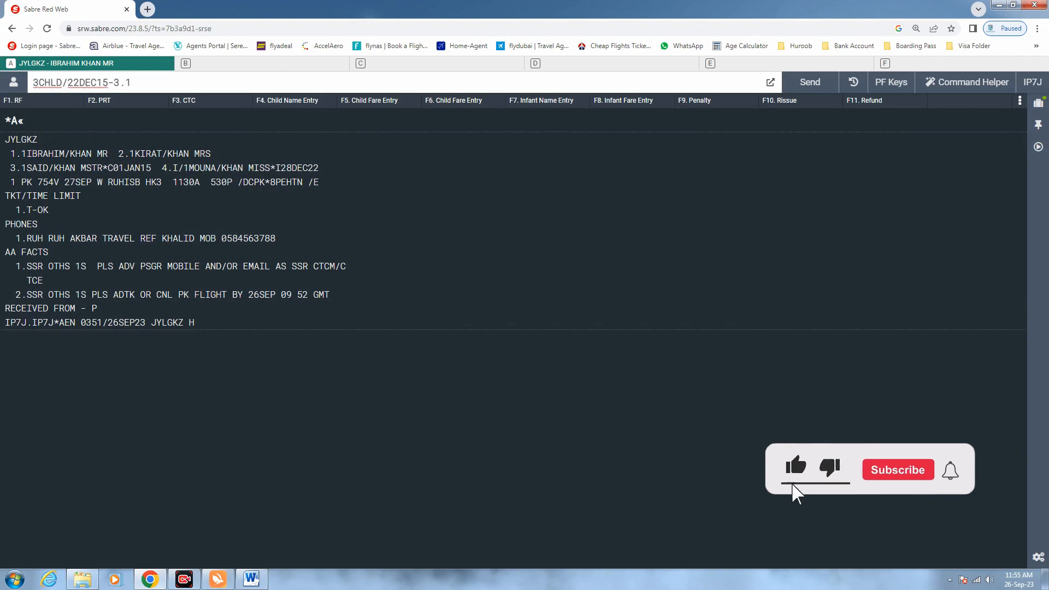
Correct the child SSR birth date from 22DEC15 to 01JAN15, matching the record
key("Home")
key("shift+Right")
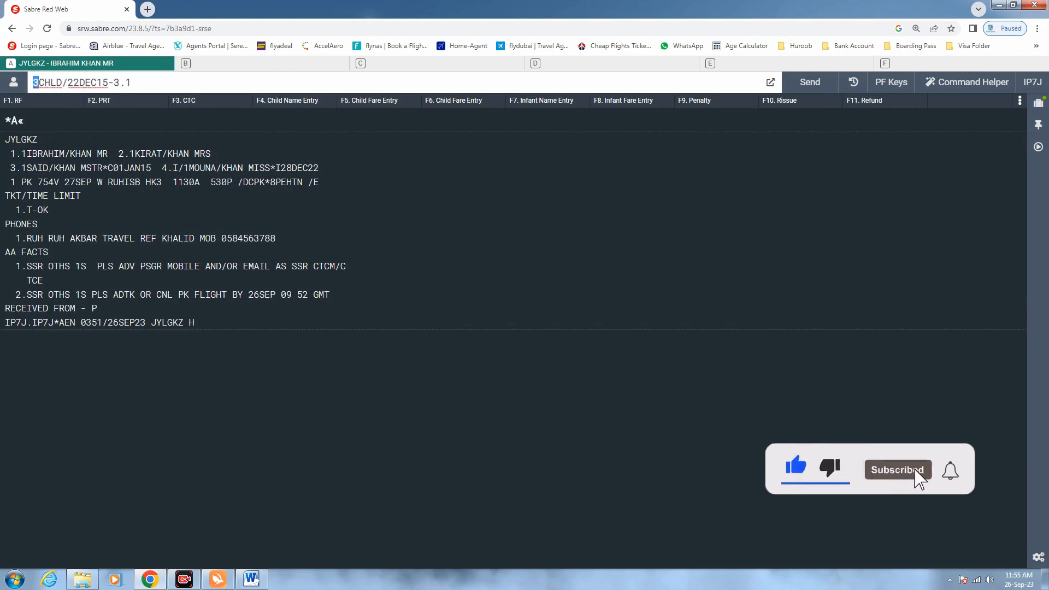
key("Left")
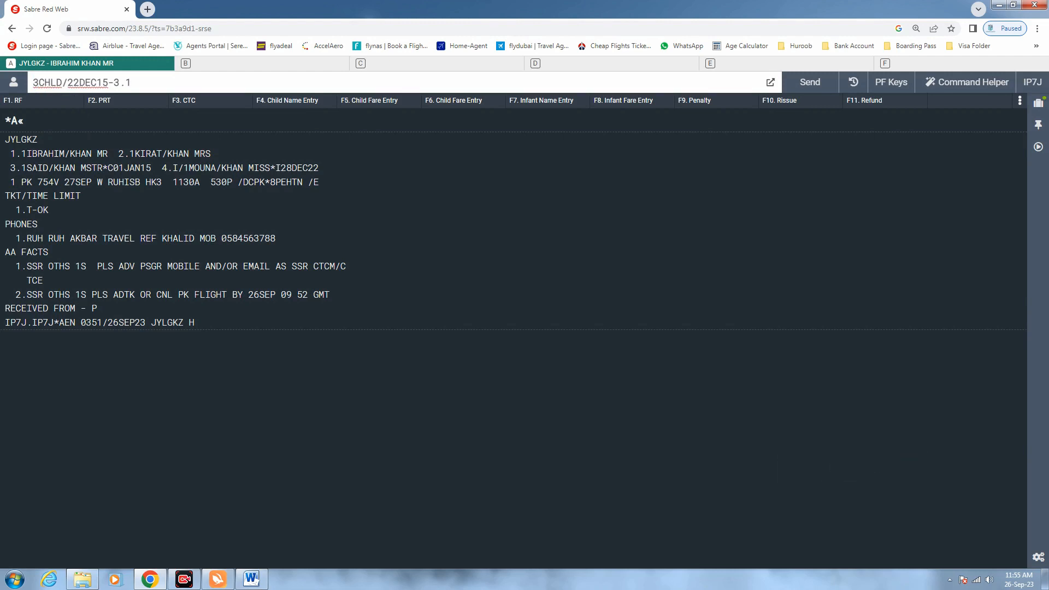
key("shift+Left")
key("shift+Left")
key("shift+Left")
key("shift+Left")
key("shift+Left")
key("shift+Left")
key("shift+Left")
type("01JAN15")
left_click_drag(151, 168, 114, 168)
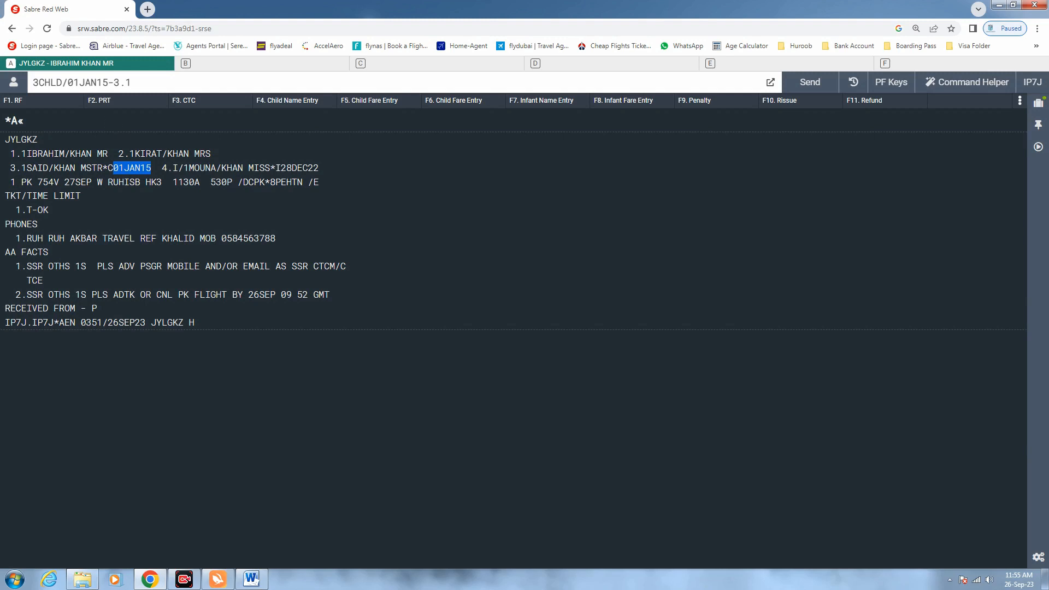
left_click_drag(108, 83, 67, 83)
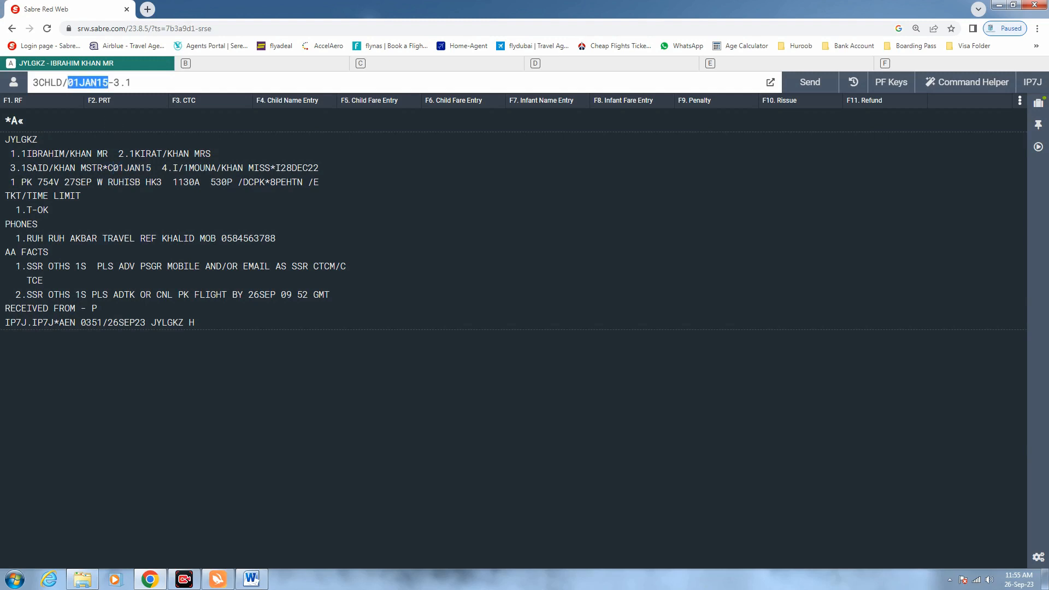
Confirm the passenger reference 3.1 and send 3CHLD/01JAN15-3.1
left_click(119, 82)
left_click_drag(26, 168, 10, 167)
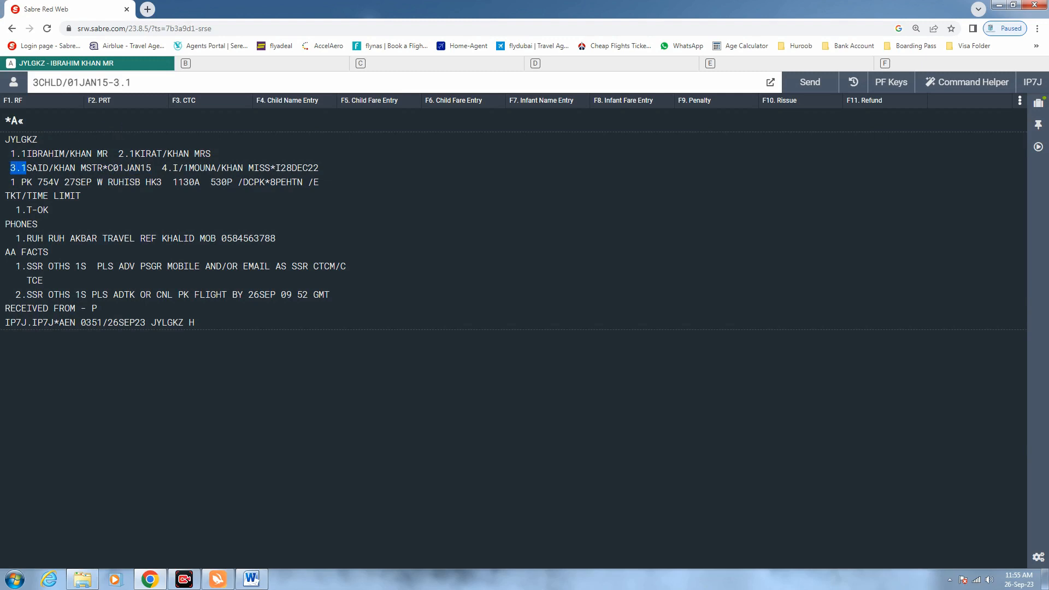
left_click(131, 83)
double_click(117, 82)
left_click(131, 83)
key("Return")
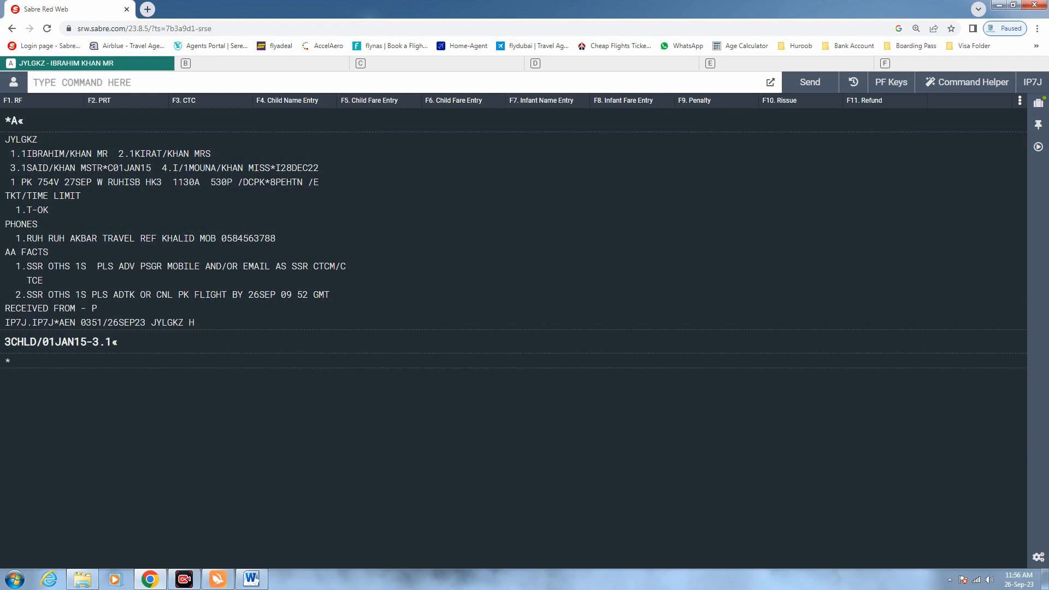
End the booking with received-from 6P and ER past the infant warning, then redisplay with *A
type("6P")
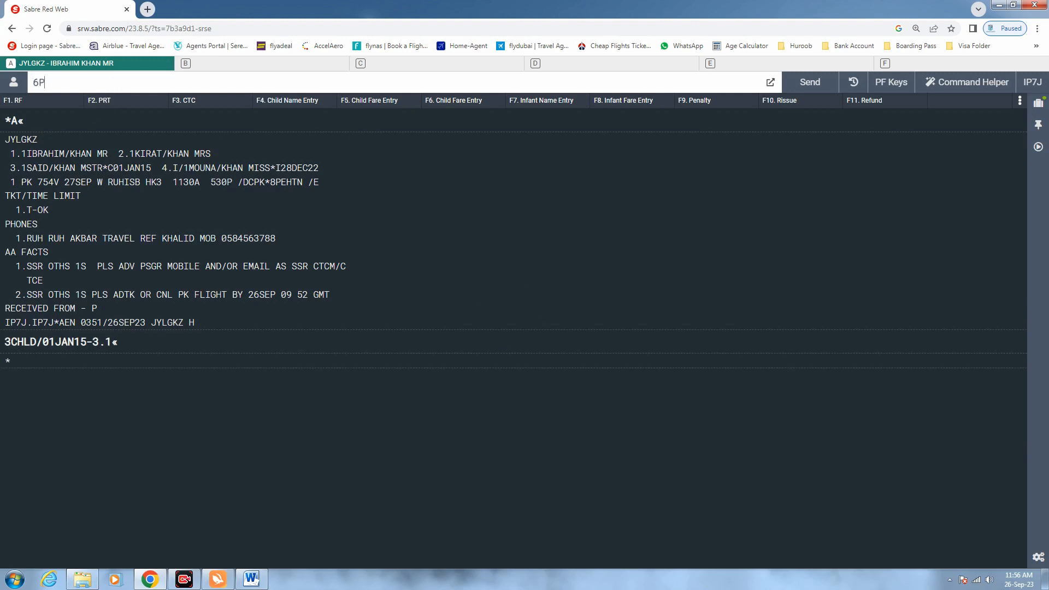
key("Return")
type("ER")
key("Return")
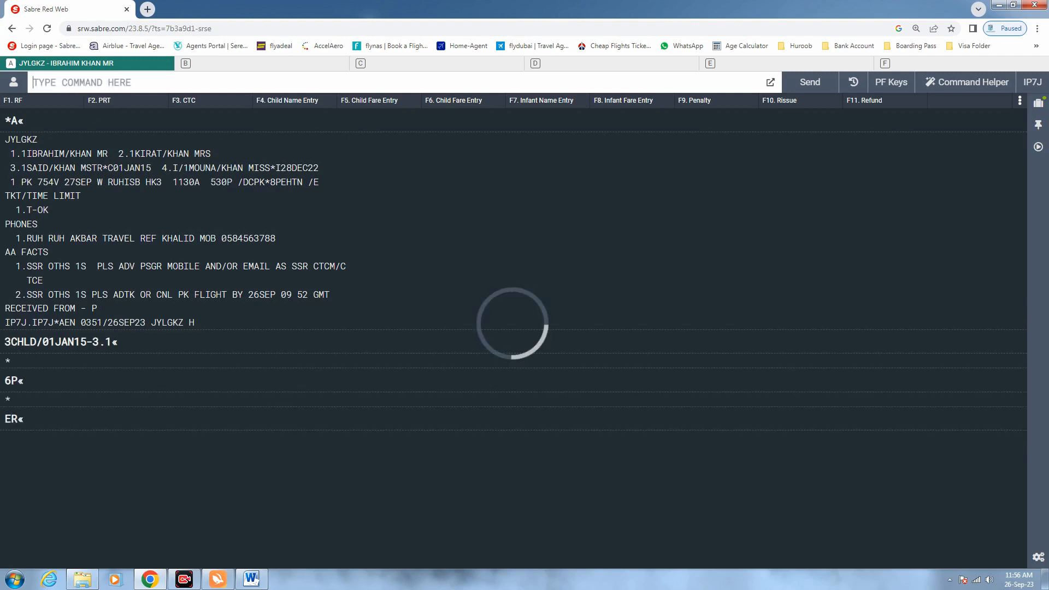
type("ER")
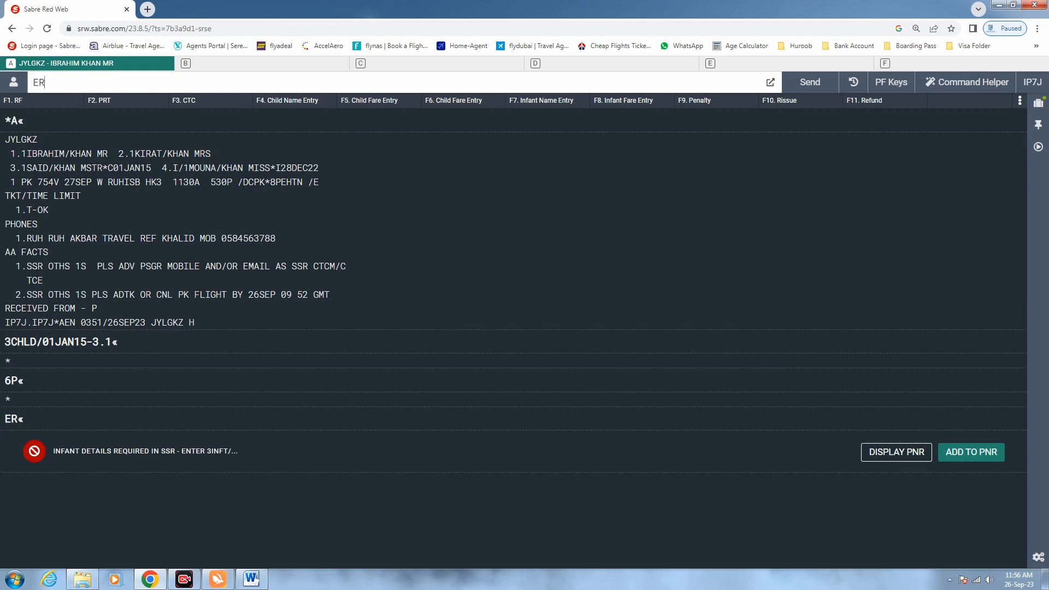
key("Return")
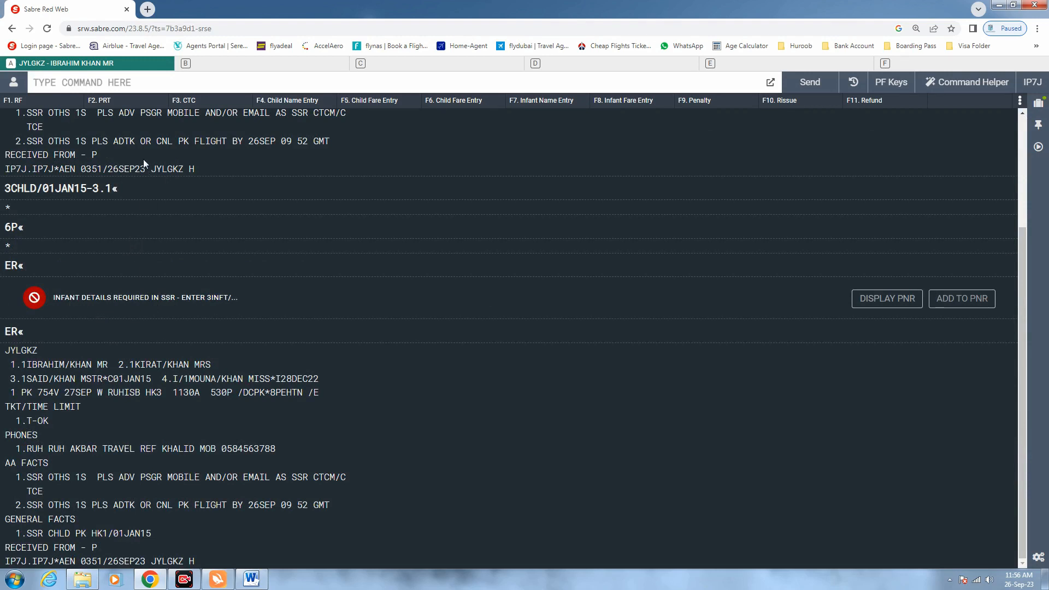
type("*A")
key("Return")
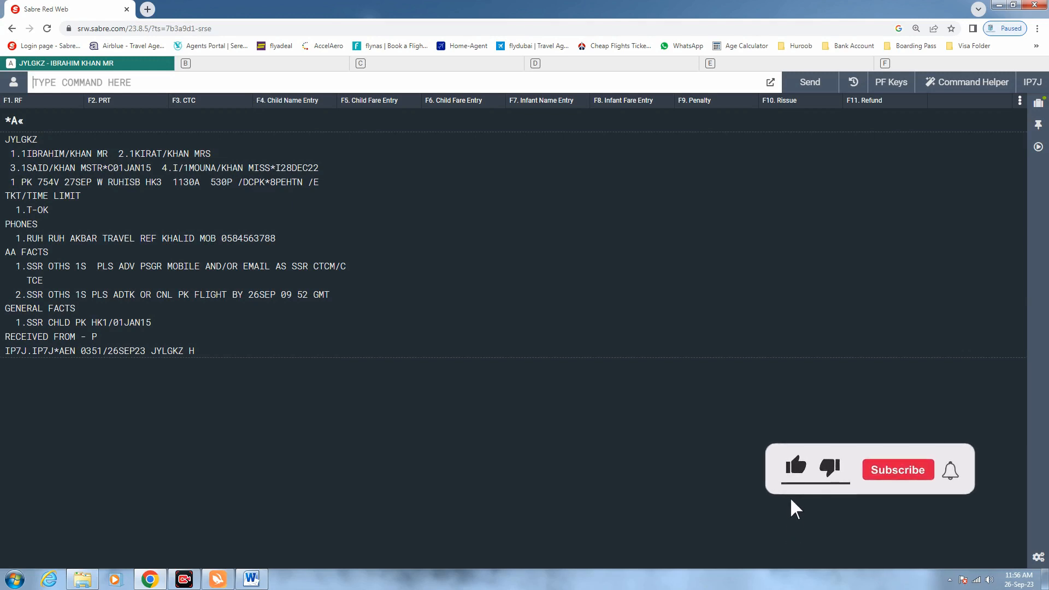
Designate passenger 3.1 as a CNN child fare type and end the booking with 6P and ER
type("PDTCNN-3.1")
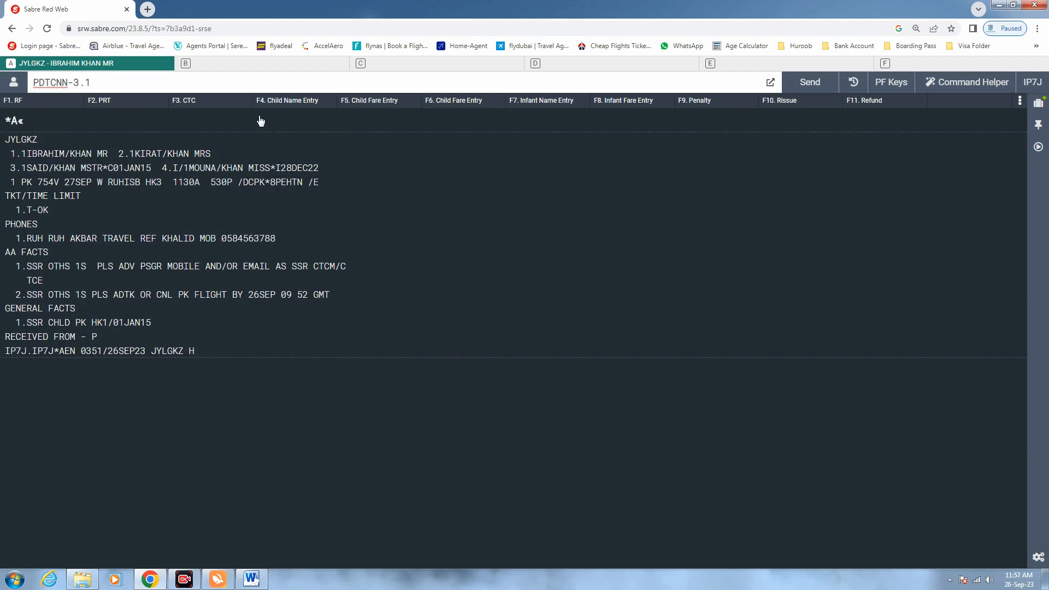
key("Return")
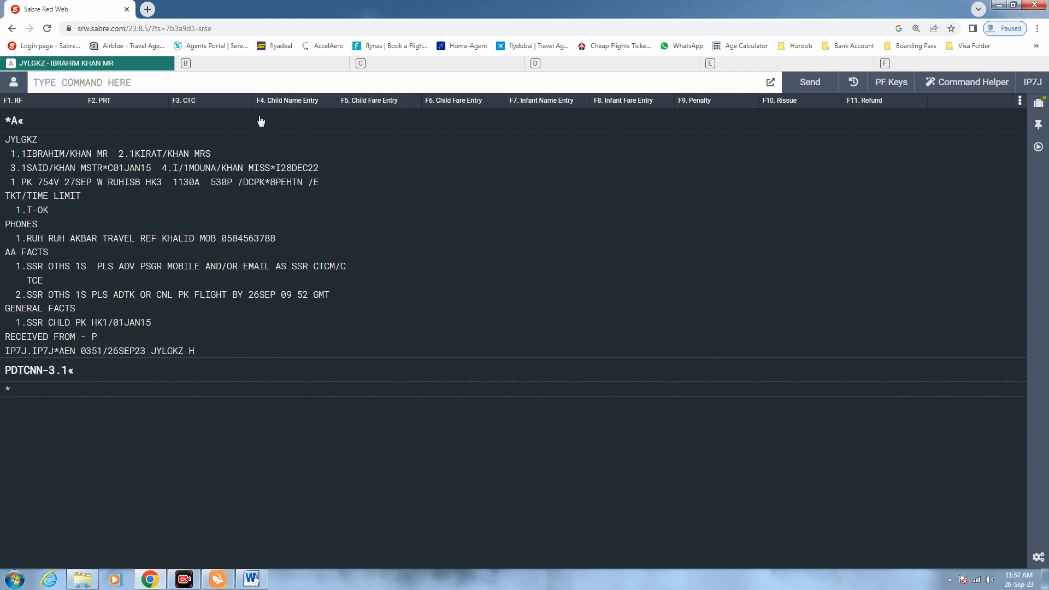
type("6P")
key("Return")
type("ER")
key("Return")
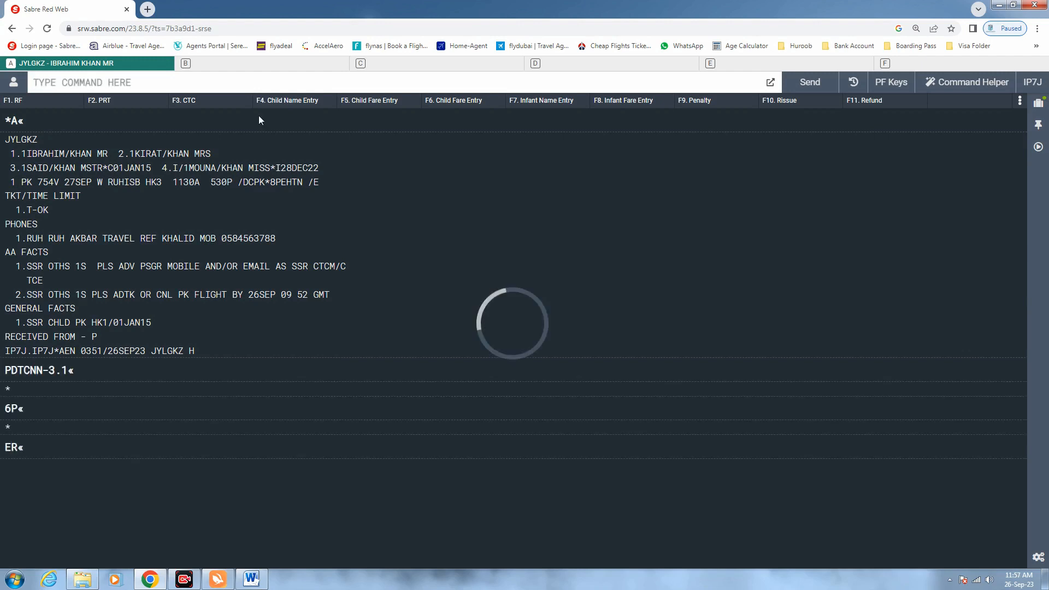
type("ER")
key("Return")
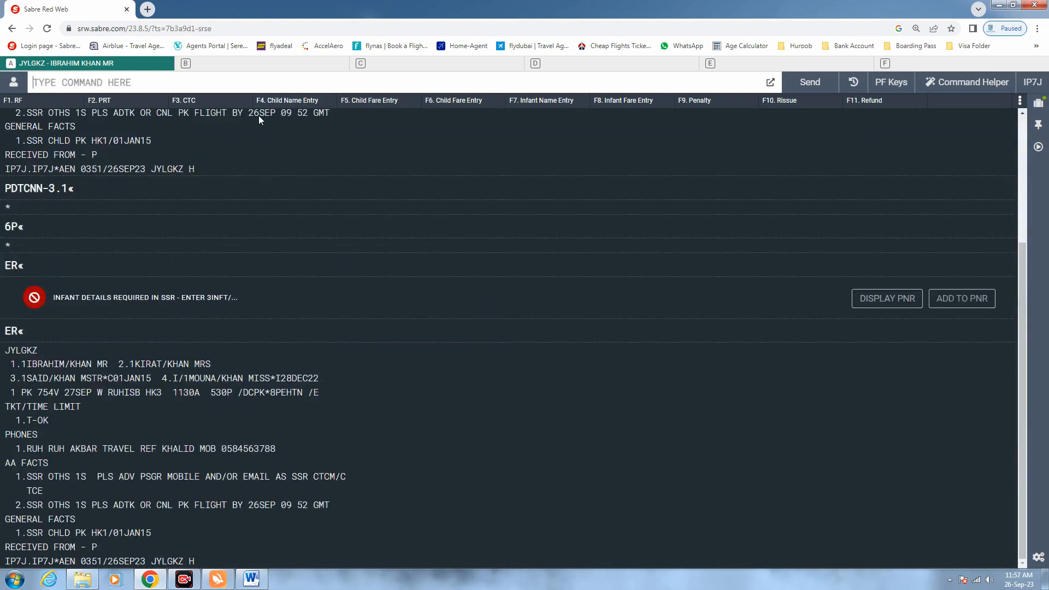
Redisplay the booking and price it with WP for a SAR1305.00 total
type("*A")
key("Return")
type("WP")
key("Return")
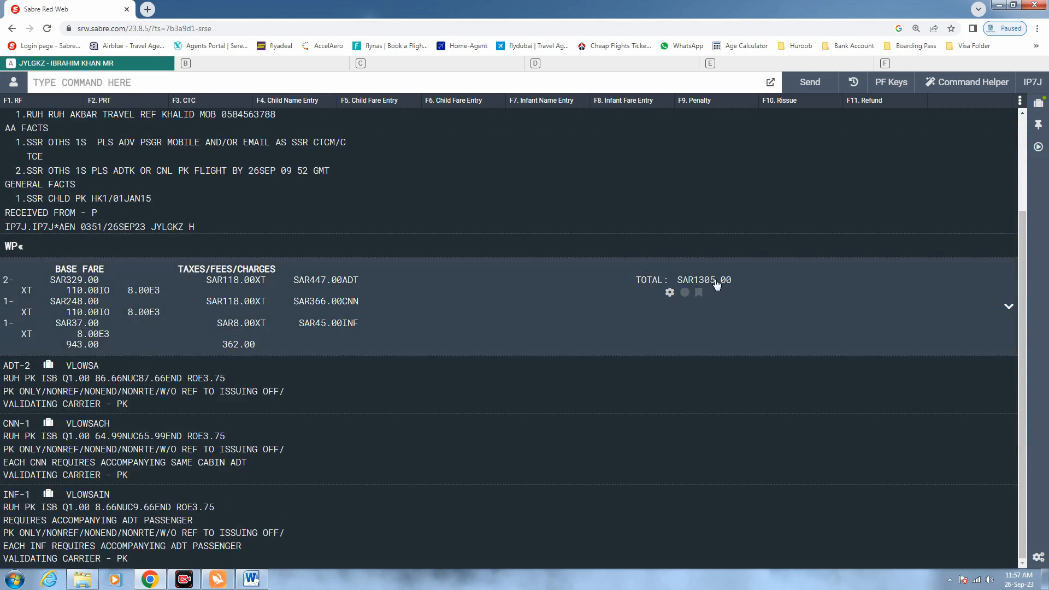
Review the SAR1305 fare breakdown and fare rules, then redisplay the booking with *A
left_click_drag(715, 280, 678, 282)
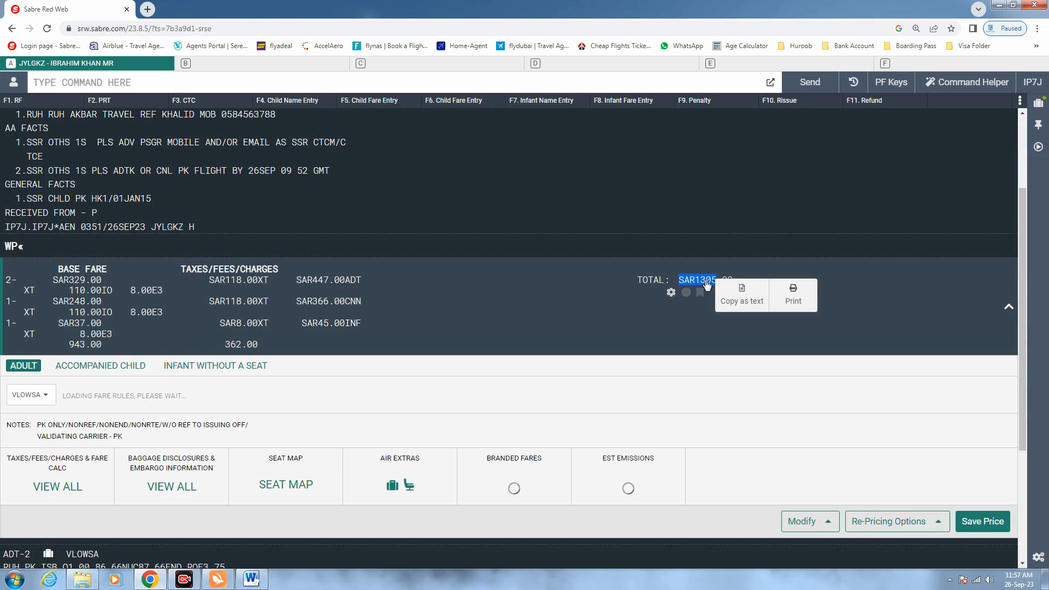
left_click(759, 190)
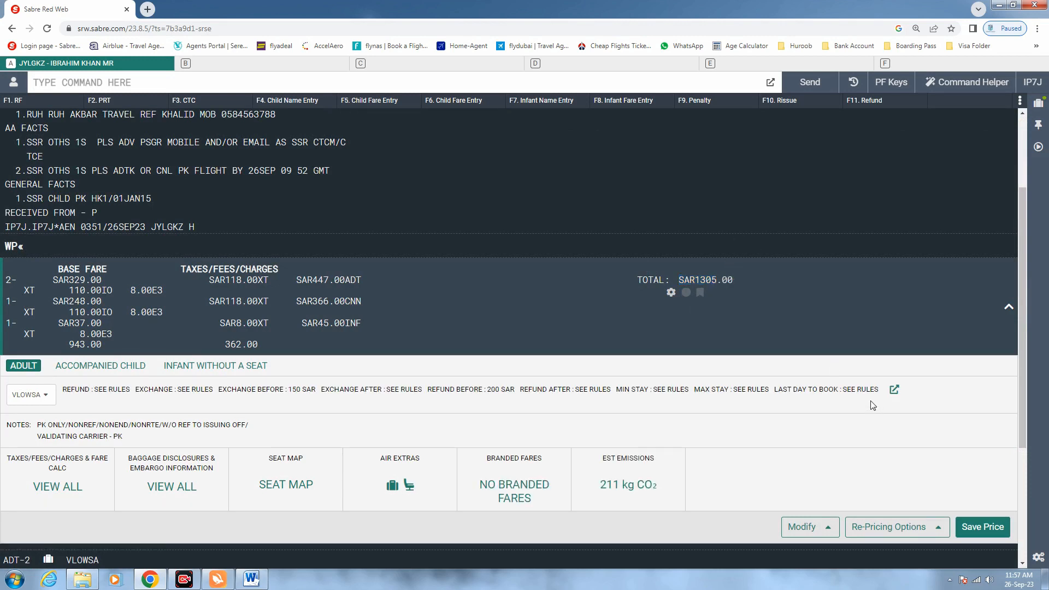
left_click(894, 390)
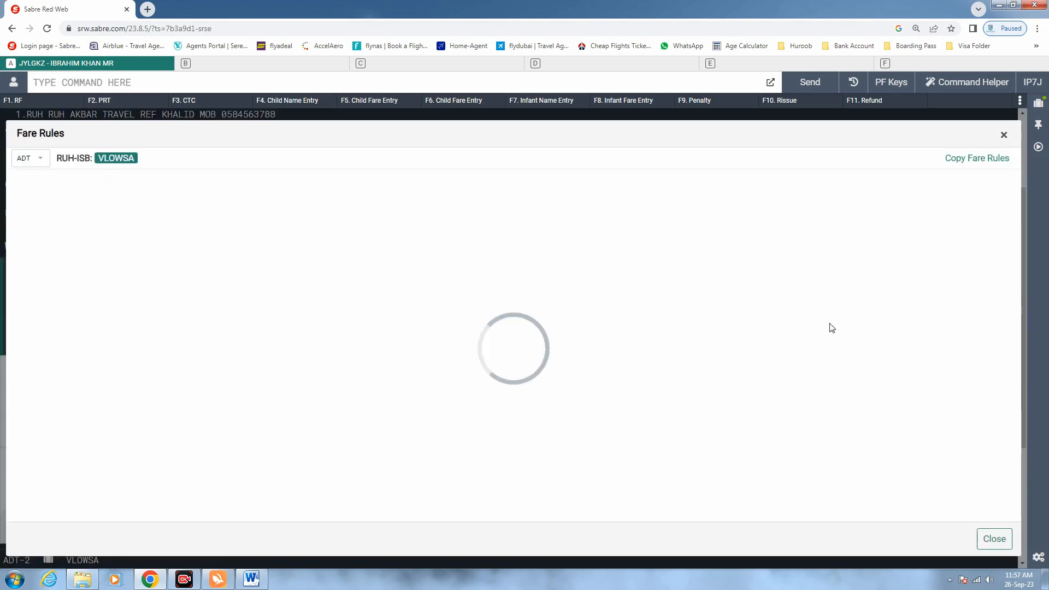
left_click(1001, 136)
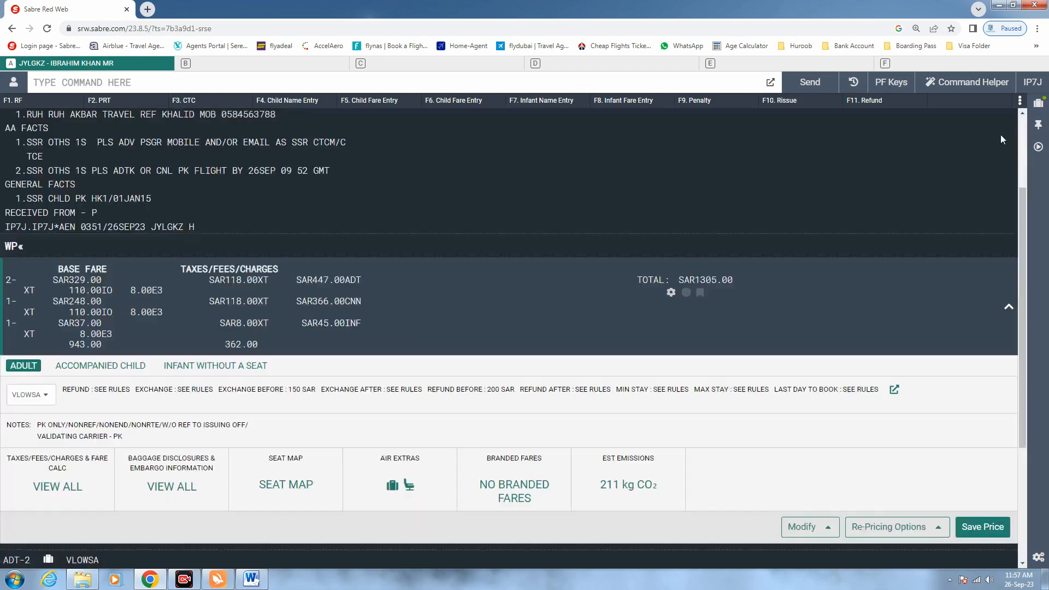
left_click(1009, 306)
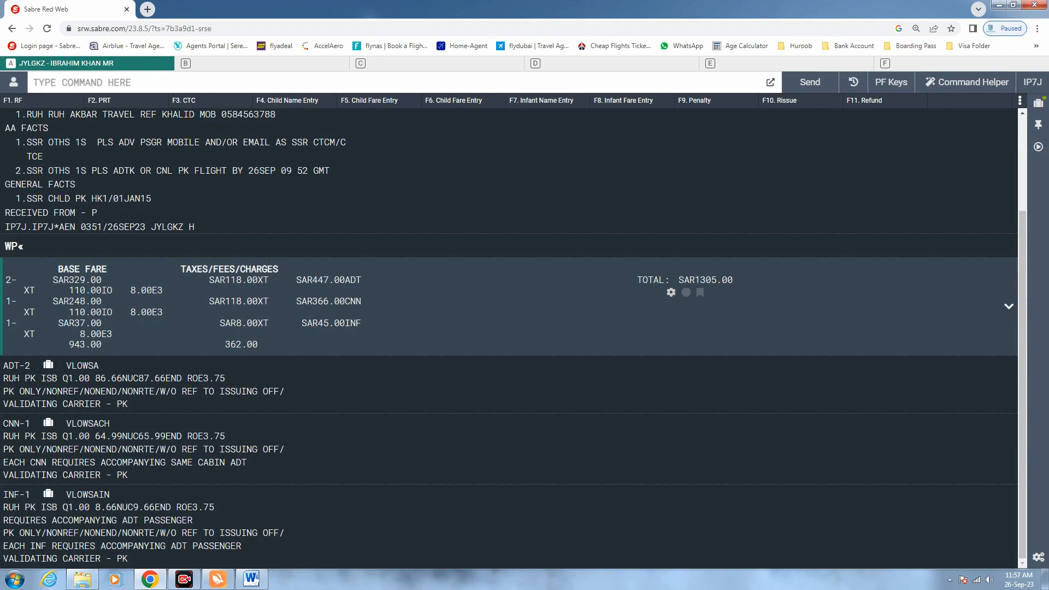
type("*a")
key("Return")
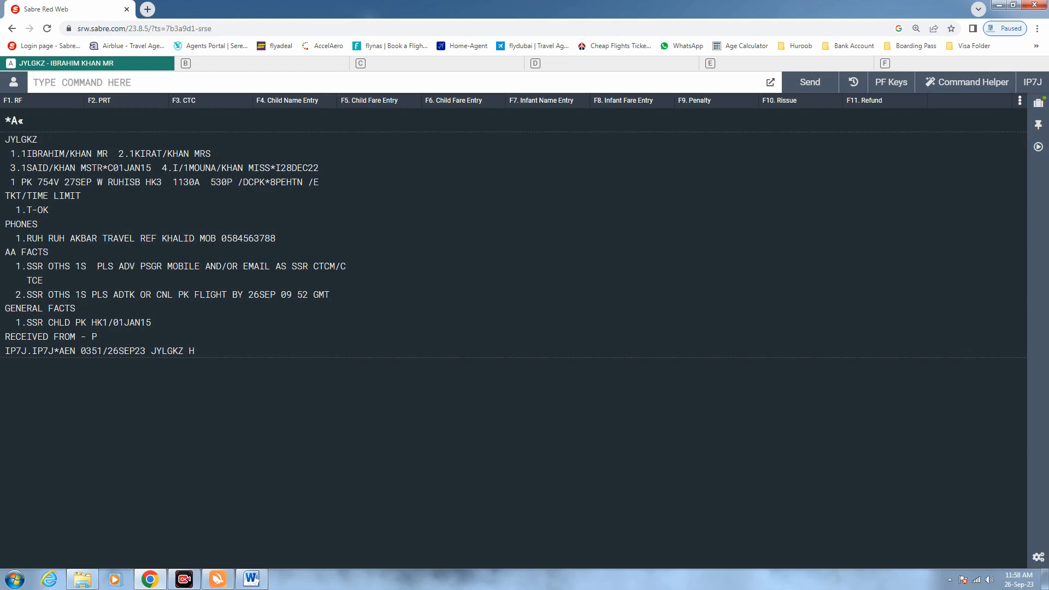
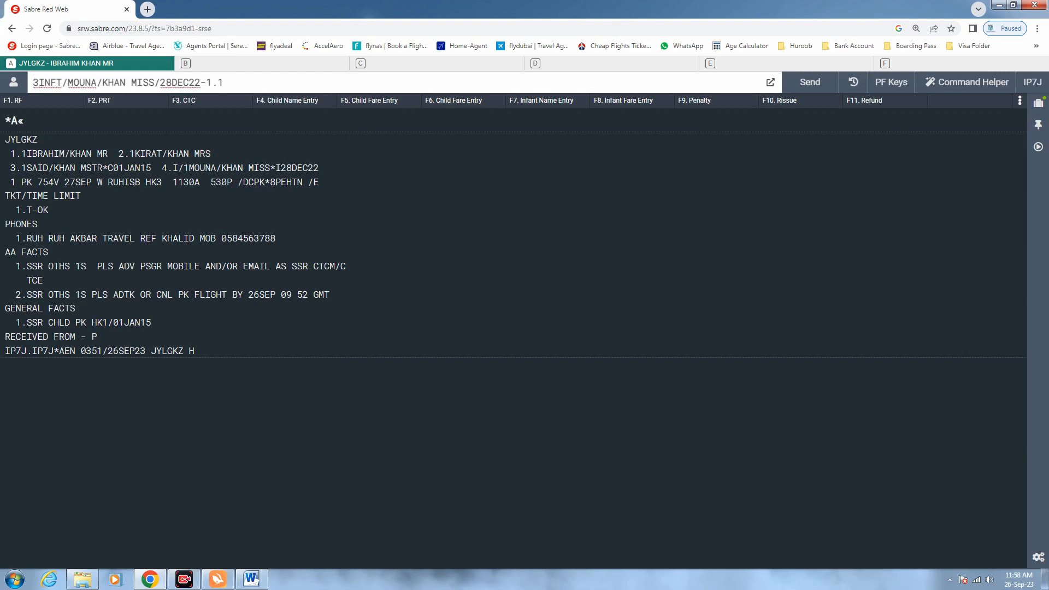
Recall the 3INFT entry with birth date 28DEC22 and change its passenger reference from 1.1 to 2.1
left_click_drag(226, 84, 19, 85)
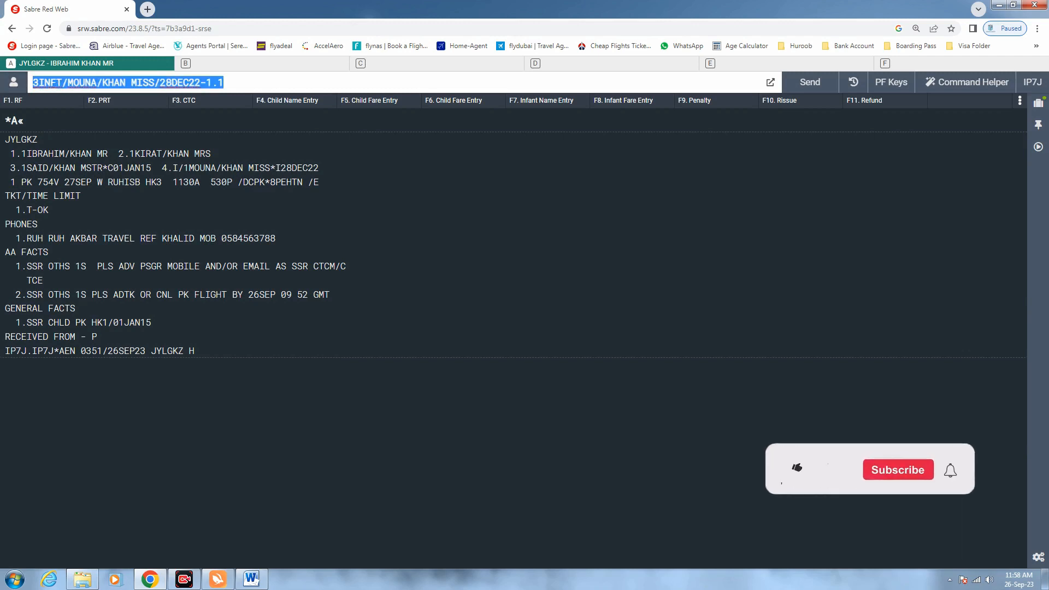
left_click(67, 83)
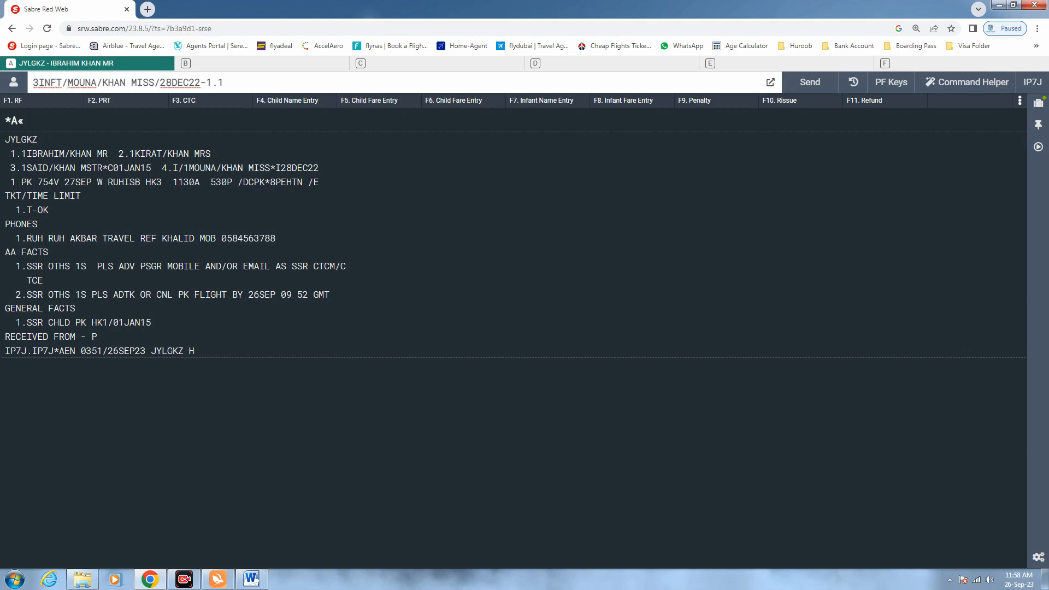
left_click_drag(201, 82, 159, 82)
key("Right")
left_click(223, 82)
key("Left")
key("Left")
key("BackSpace")
type("2")
Check that passenger 2.1 is the infant's parent in the booking and send the infant SSR
left_click_drag(320, 166, 118, 154)
left_click(135, 153)
left_click_drag(135, 153, 118, 154)
left_click(224, 83)
key("Return")
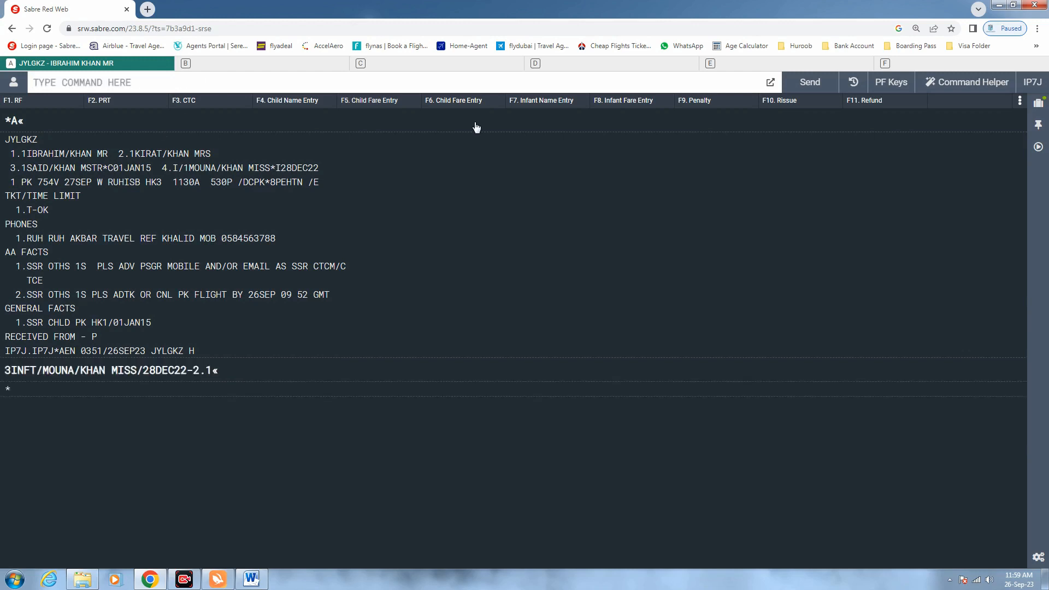
End with 6P and ER, redisplay with *A, and reprice with WP at SAR1305.00
type("6P")
key("Return")
type("ER")
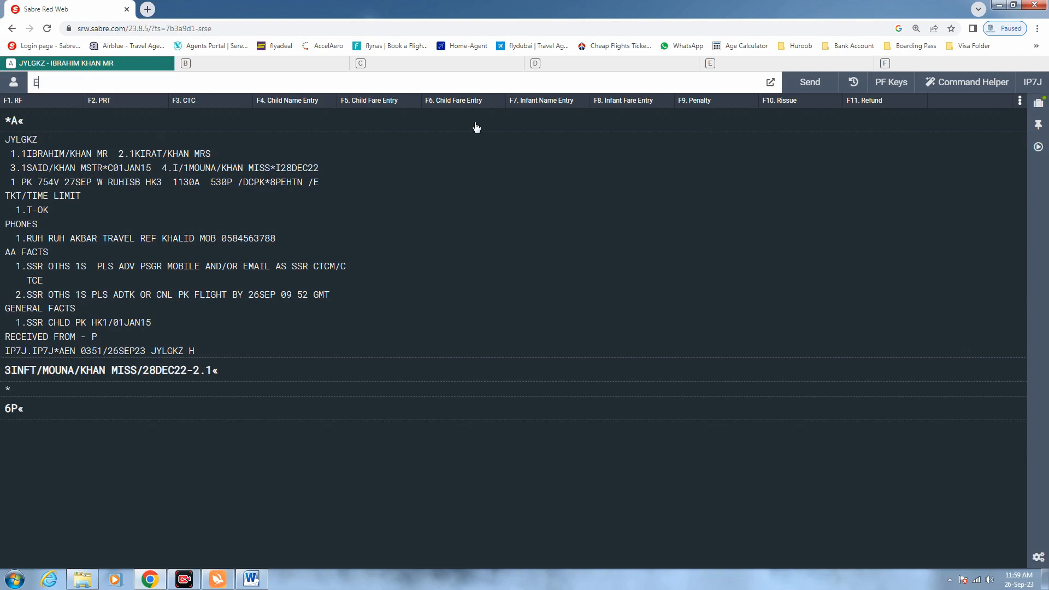
key("Return")
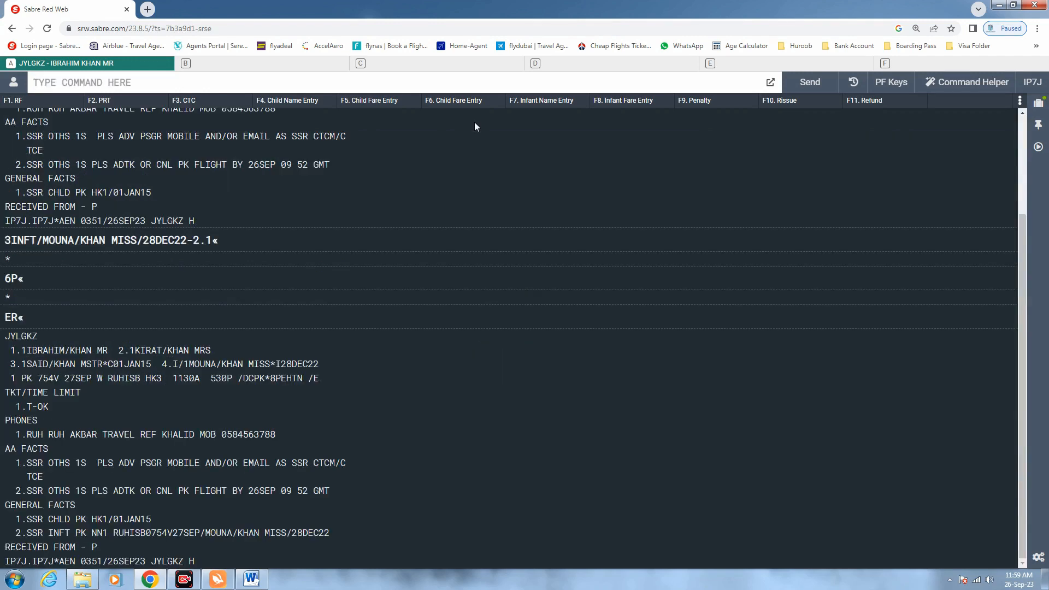
type("*A")
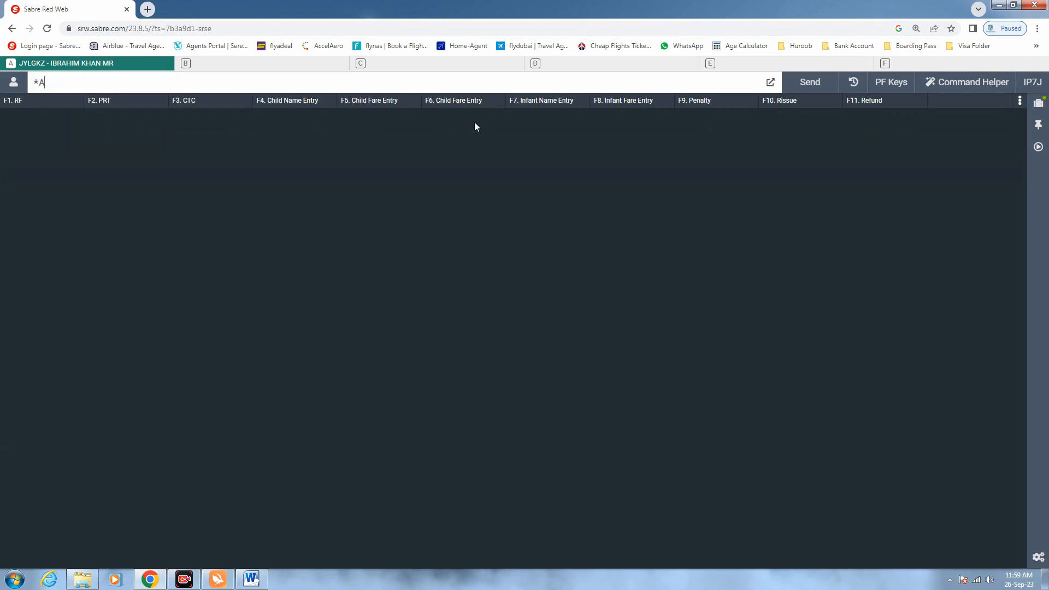
key("Return")
type("WP")
key("Return")
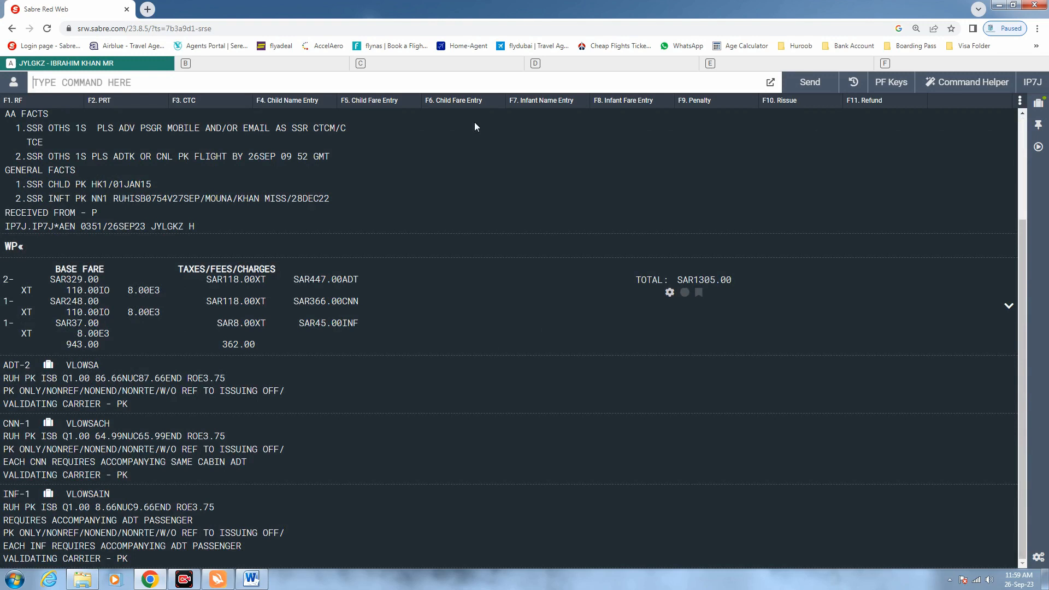
List the stored price quotes: adult SAR447.00 and child SAR366.00
type("PQ")
key("Return")
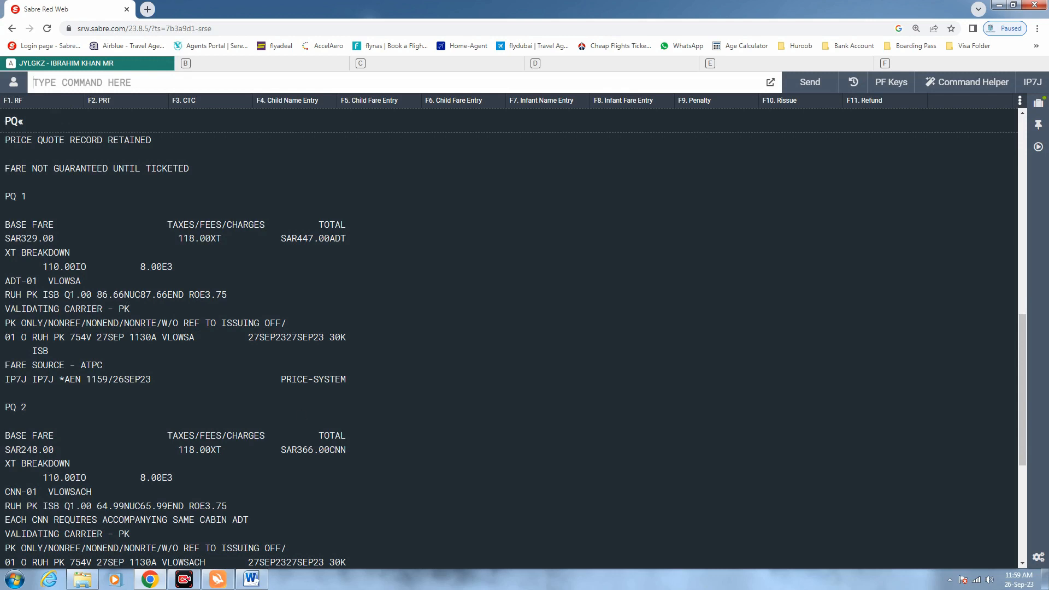
double_click(338, 337)
scroll(514, 339, "down", 3)
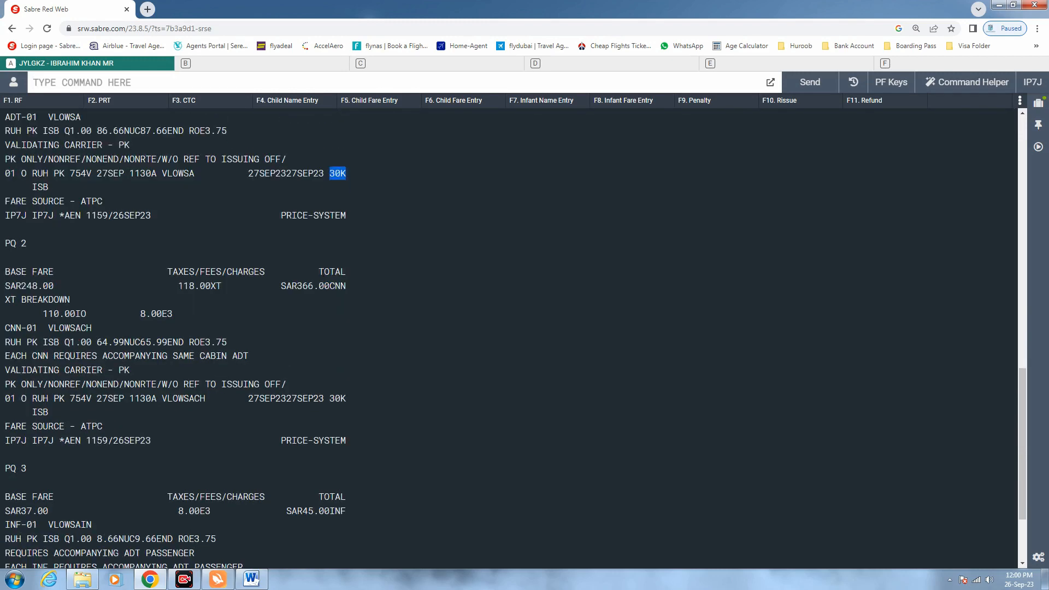
left_click_drag(32, 244, 5, 243)
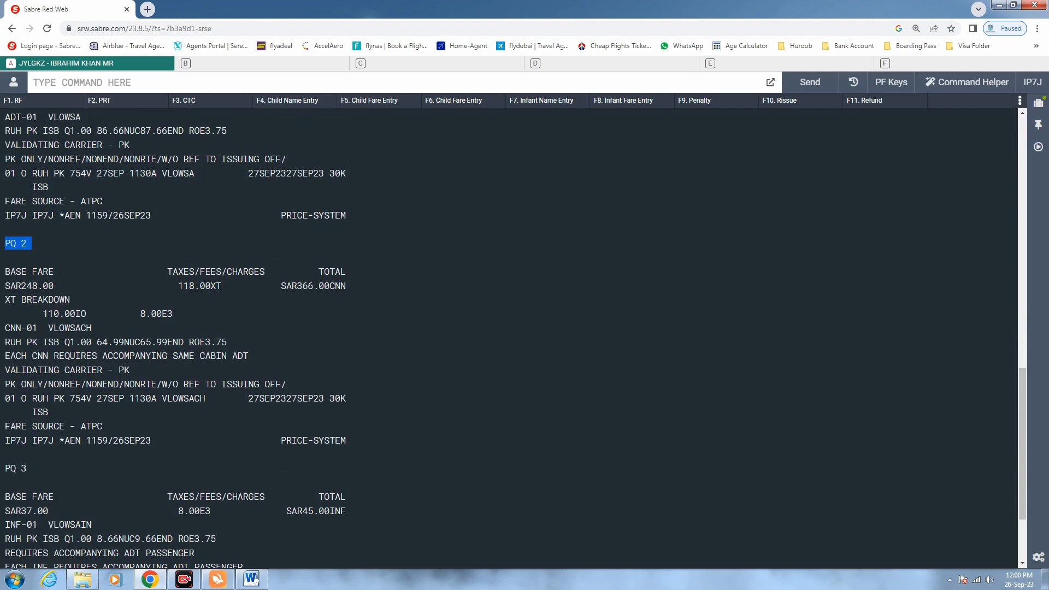
left_click_drag(313, 286, 280, 286)
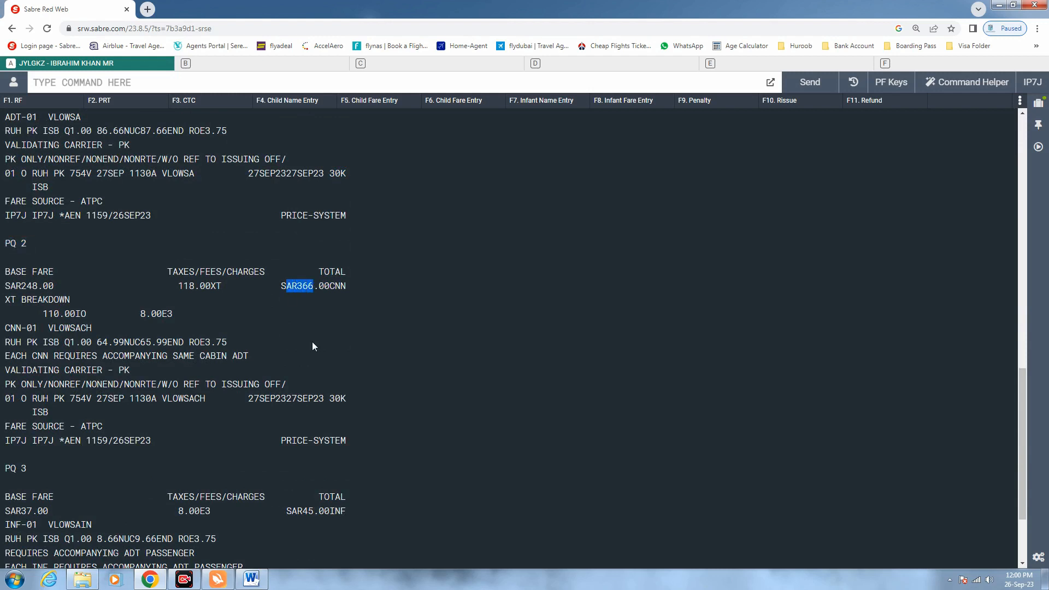
scroll(313, 346, "down", 5)
scroll(313, 346, "up", 1)
scroll(313, 346, "up", 3)
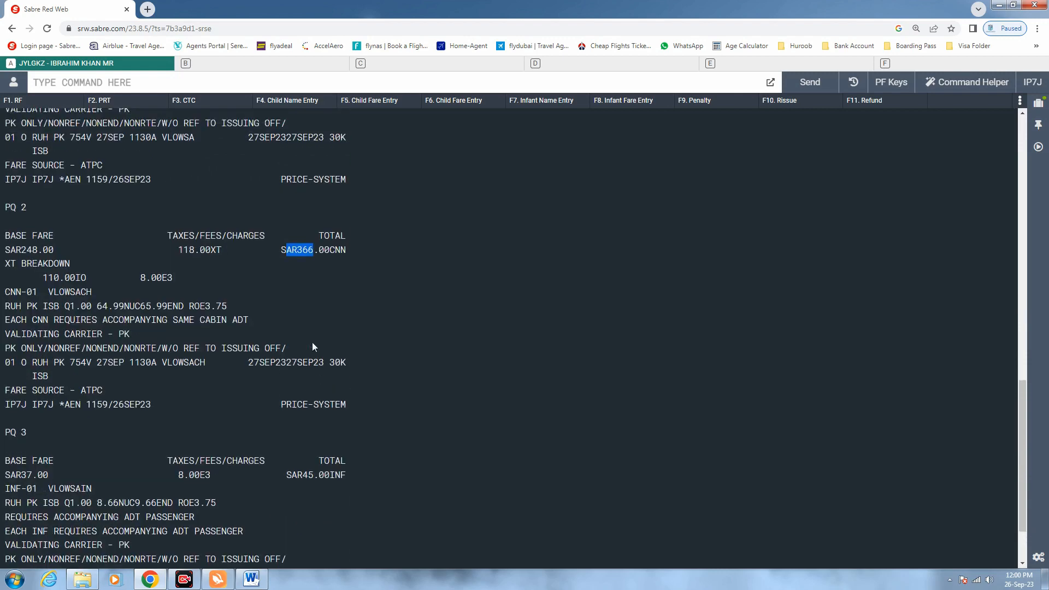
scroll(313, 346, "up", 4)
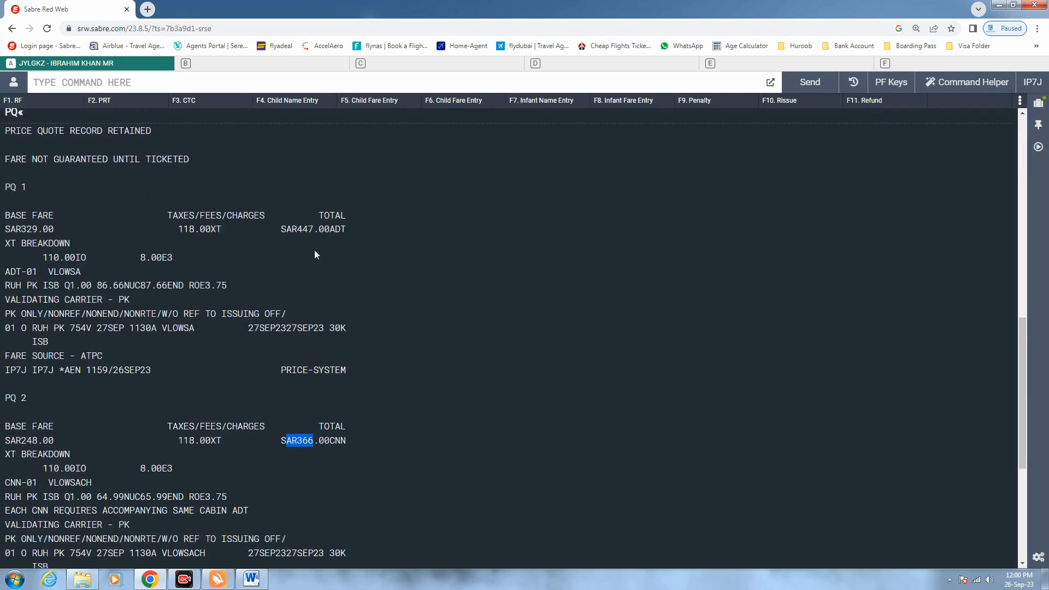
left_click_drag(26, 187, 4, 188)
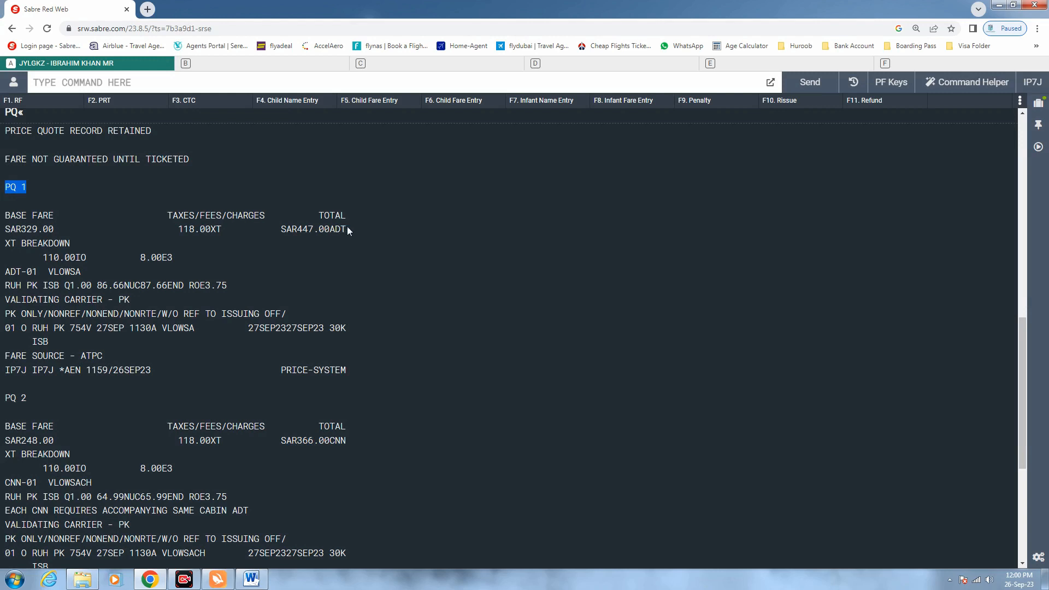
left_click_drag(347, 229, 280, 230)
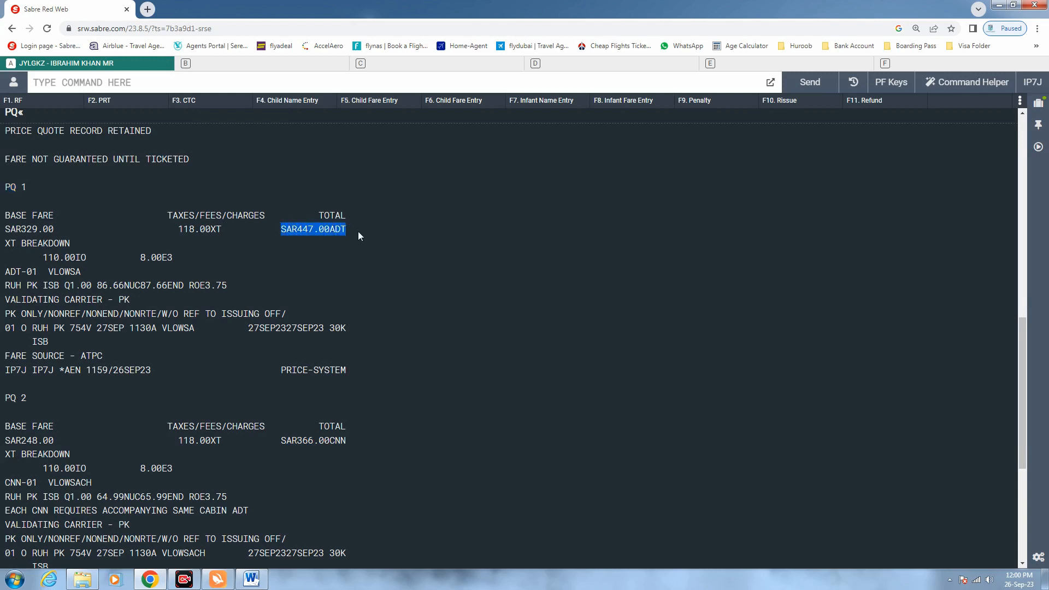
left_click_drag(347, 230, 281, 230)
left_click_drag(347, 328, 329, 328)
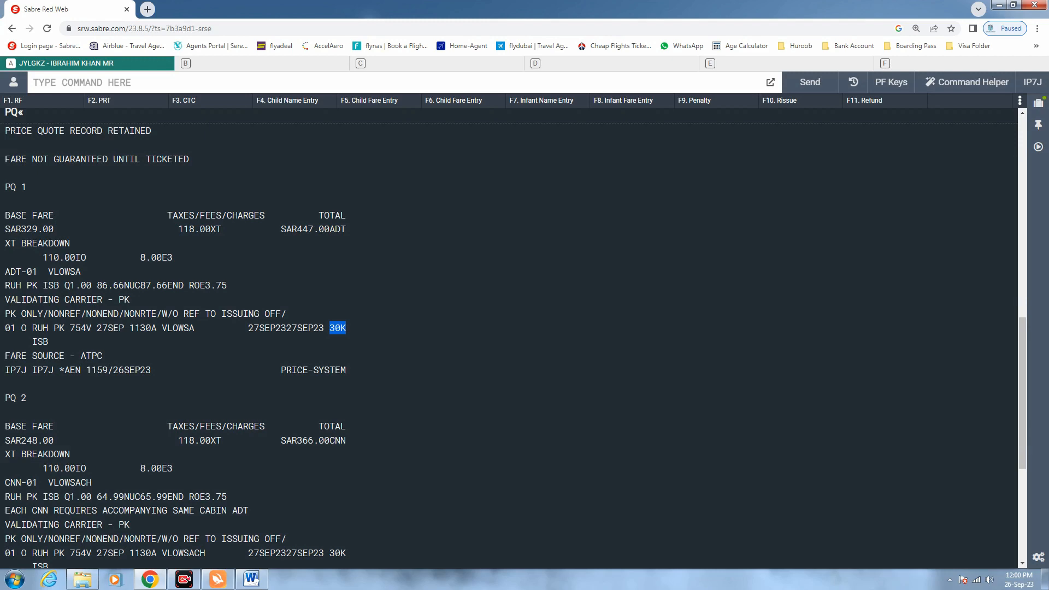
left_click_drag(32, 398, 4, 397)
scroll(182, 391, "down", 3)
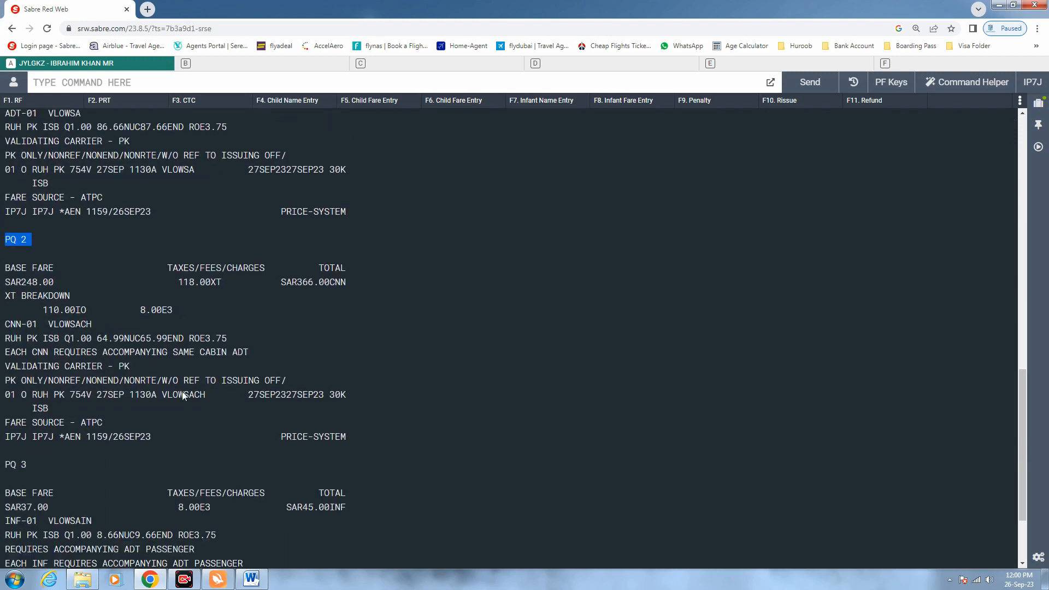
scroll(182, 391, "down", 1)
left_click_drag(348, 221, 280, 221)
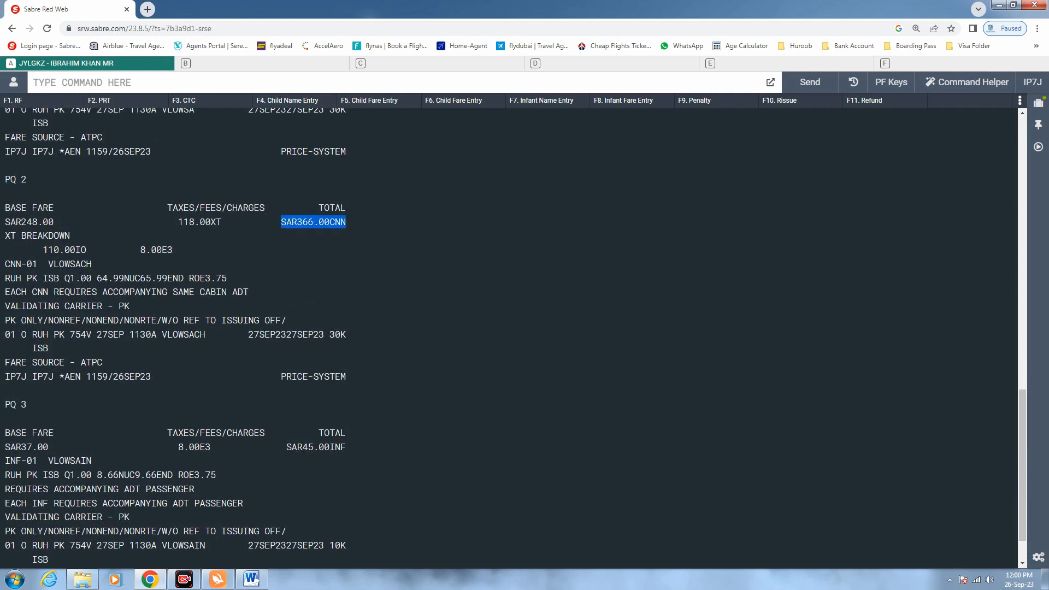
scroll(282, 238, "down", 1)
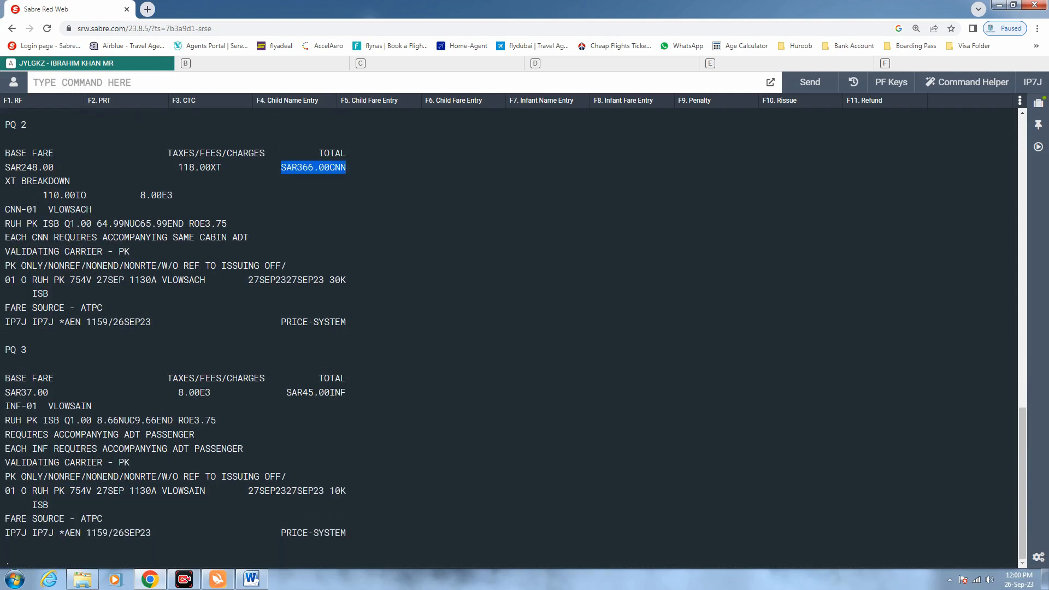
left_click_drag(27, 350, 5, 351)
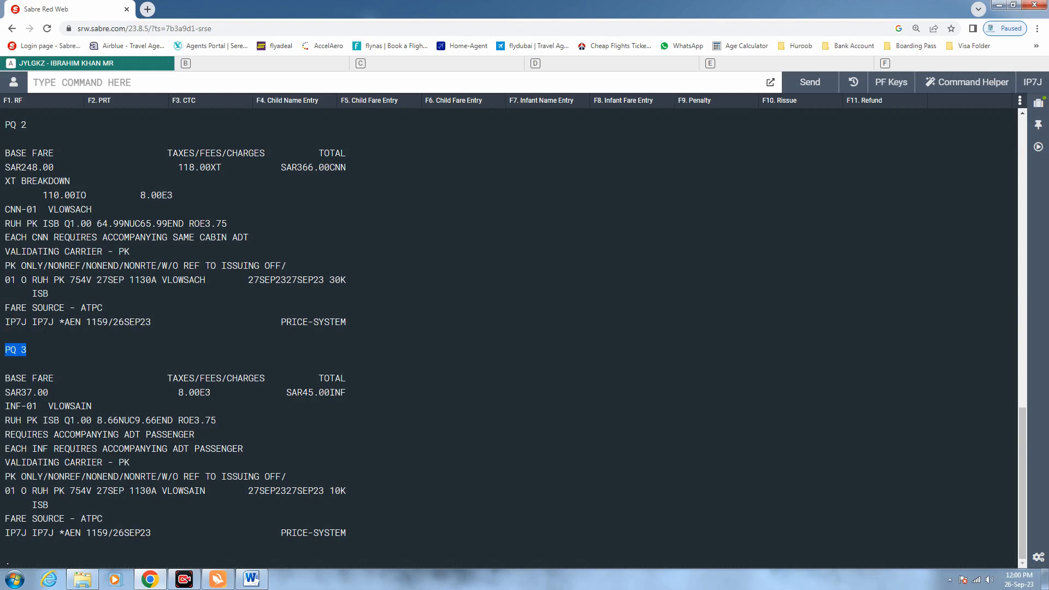
left_click(46, 345)
left_click_drag(27, 350, 4, 349)
left_click_drag(347, 392, 330, 392)
left_click_drag(347, 491, 330, 491)
left_click_drag(347, 280, 330, 280)
scroll(351, 390, "up", 5)
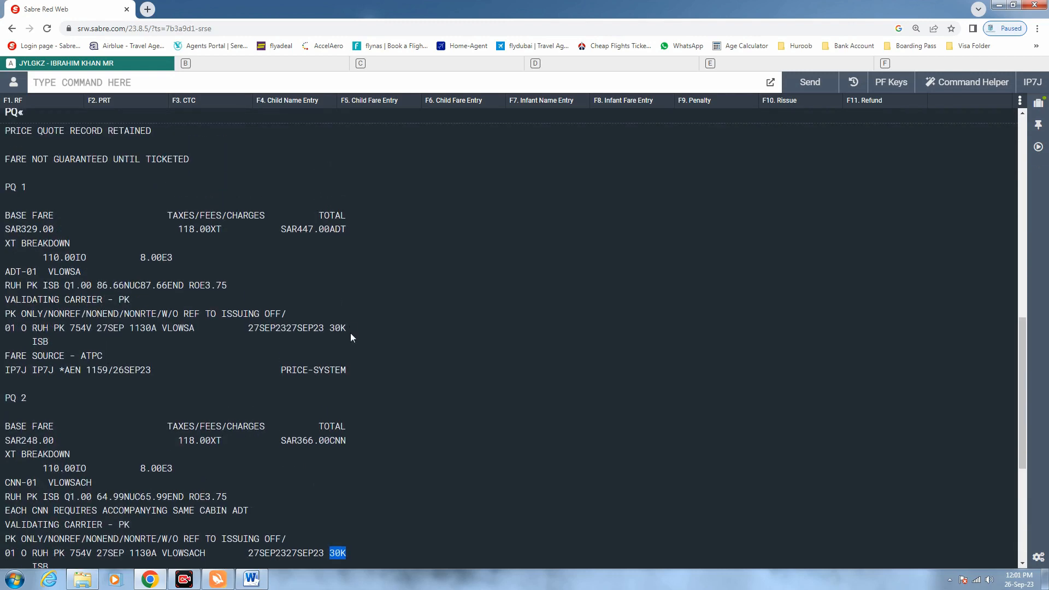
left_click_drag(348, 326, 330, 328)
Redisplay the full booking record with *A
left_click(331, 328)
type("*A")
key("Return")
Send a 3OSI PK CTCM passenger mobile number entry, get the simultaneous-changes error, and type IR
type("WP")
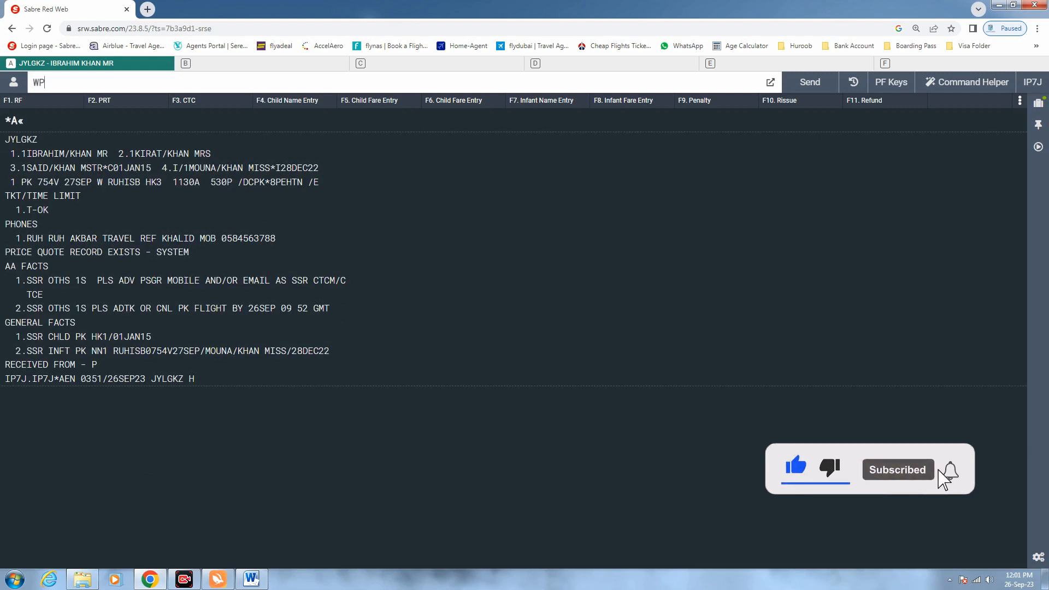
type("3OSI")
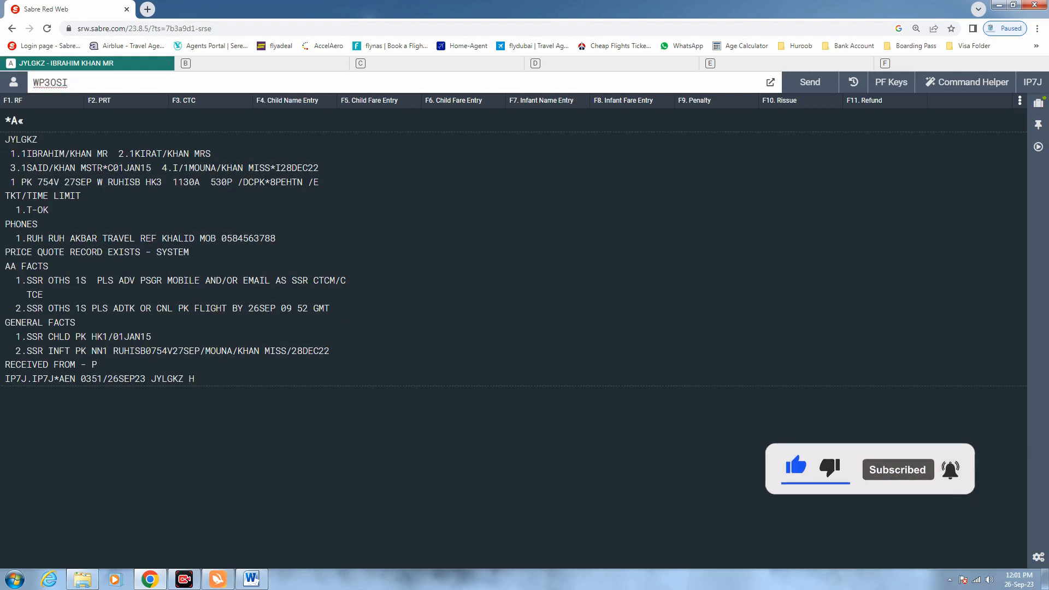
key("ctrl+a")
key("BackSpace")
type("3OSI ")
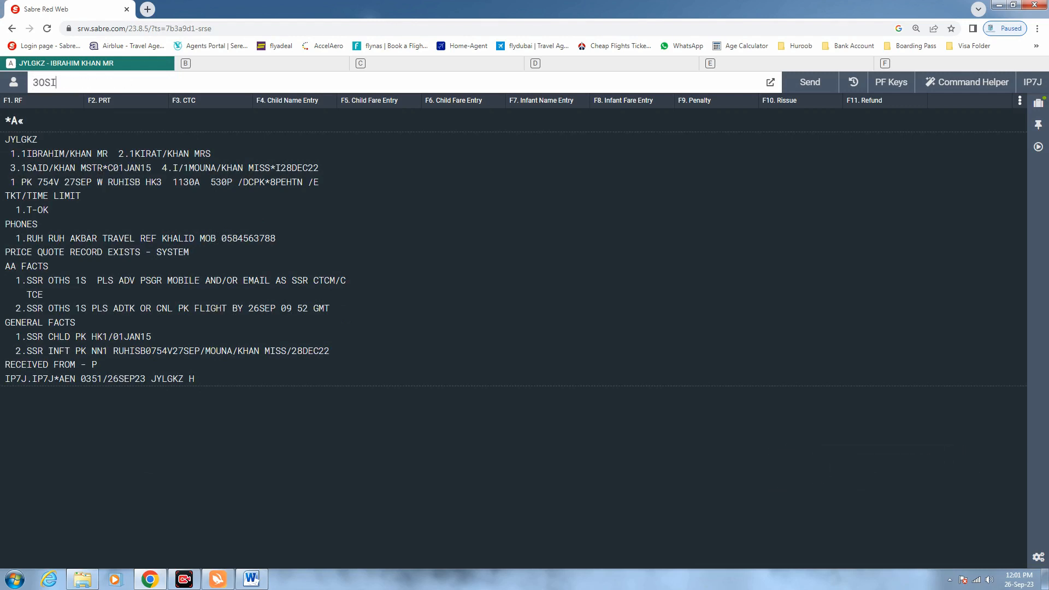
type("PK PAX CTC")
key("BackSpace")
key("BackSpace")
key("BackSpace")
key("BackSpace")
key("BackSpace")
key("BackSpace")
key("BackSpace")
key("BackSpace")
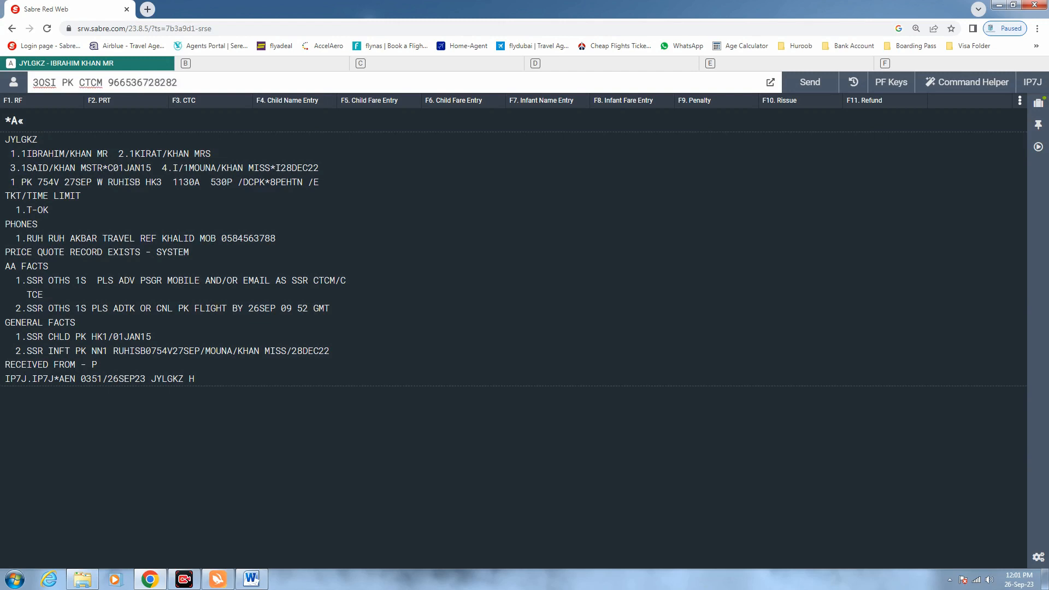
type("/EN")
key("Return")
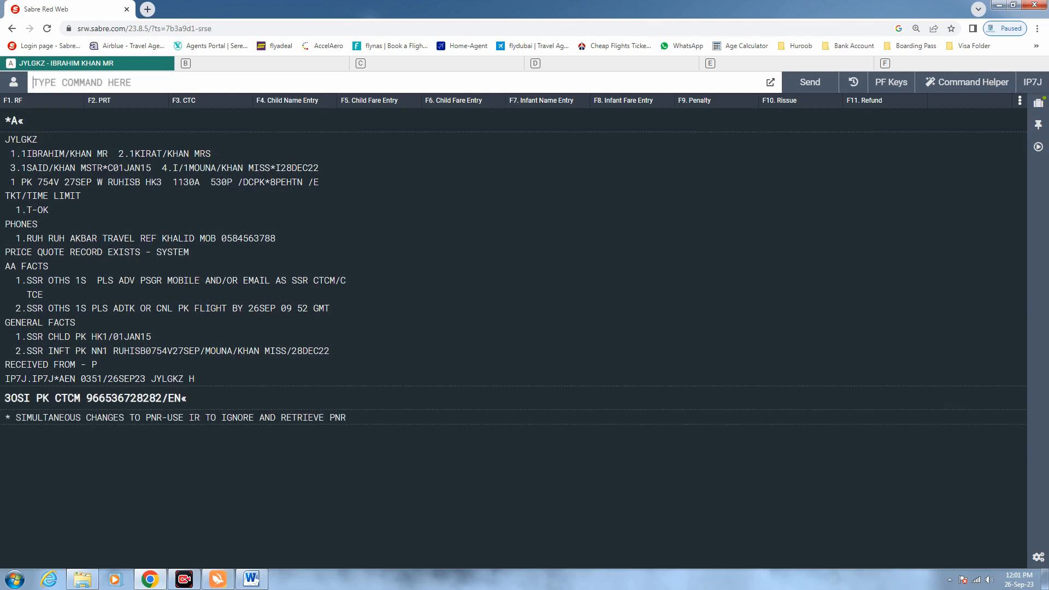
type("IR")
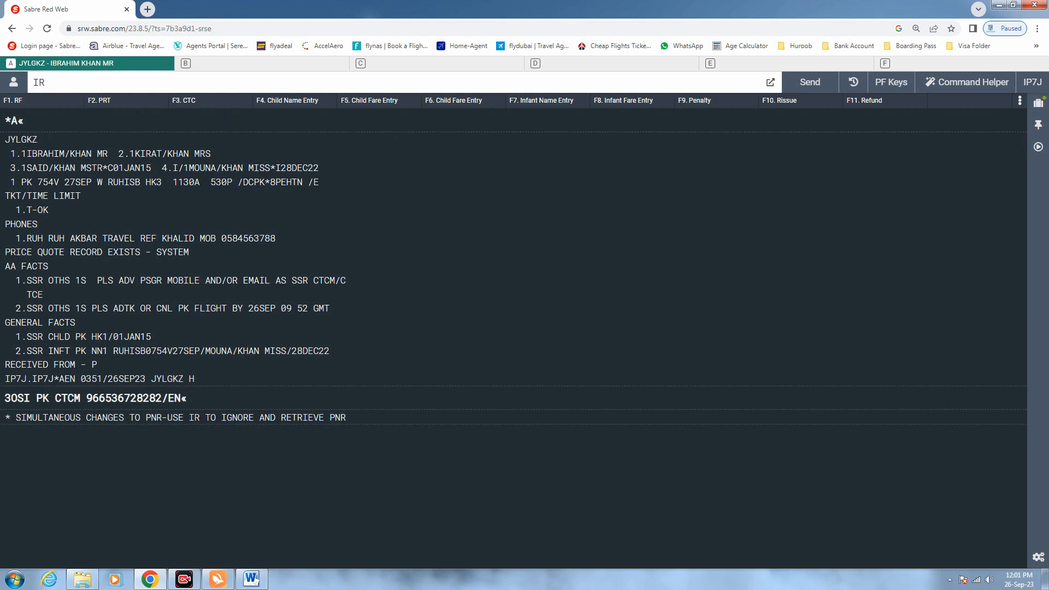
Ignore the pending changes with IR and resend the first OSI PK CTCM contact entry
key("Return")
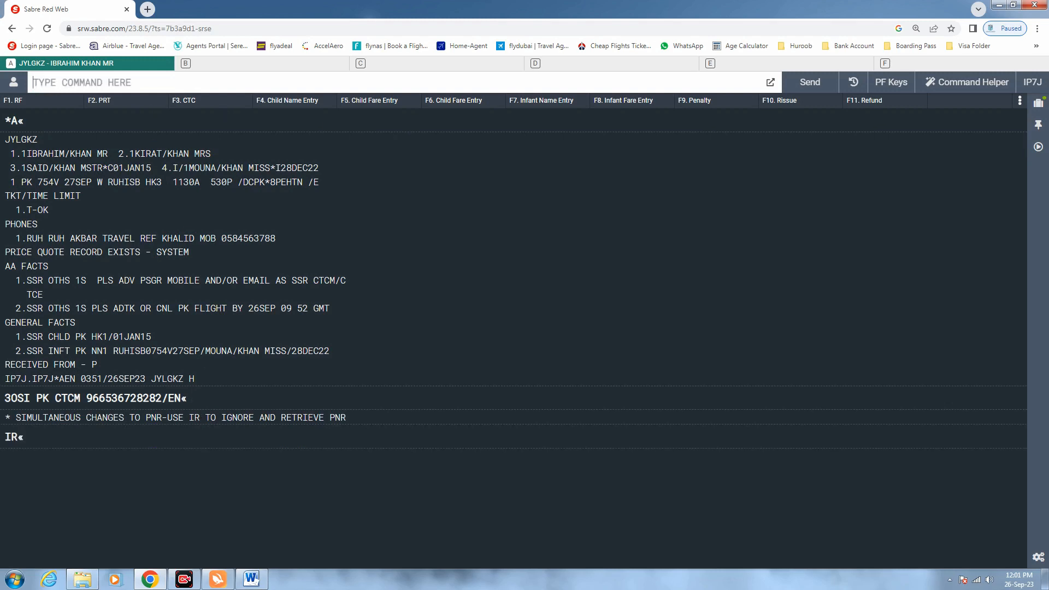
type("IR")
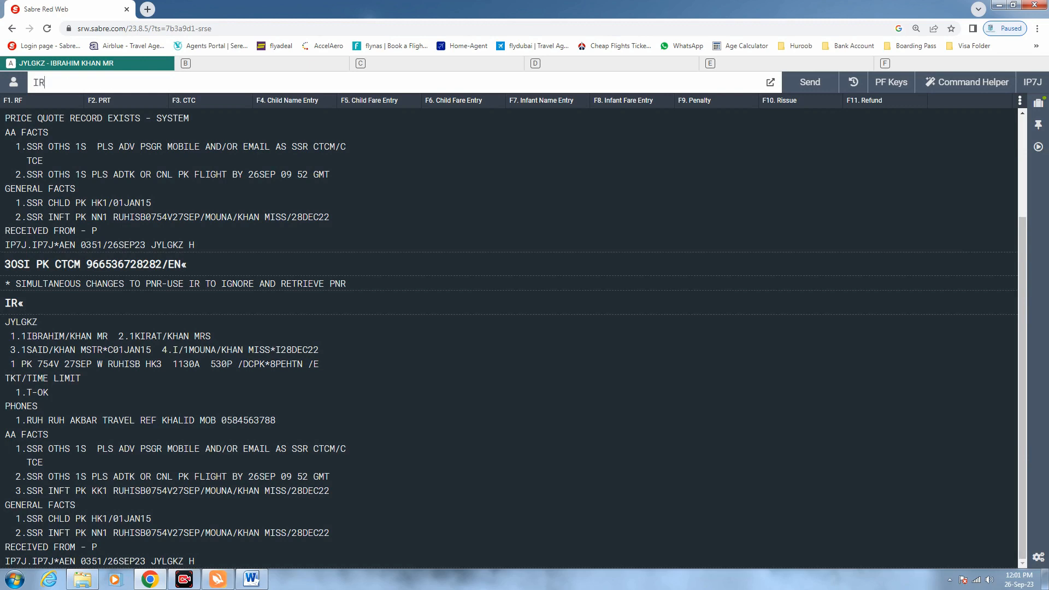
key("Up")
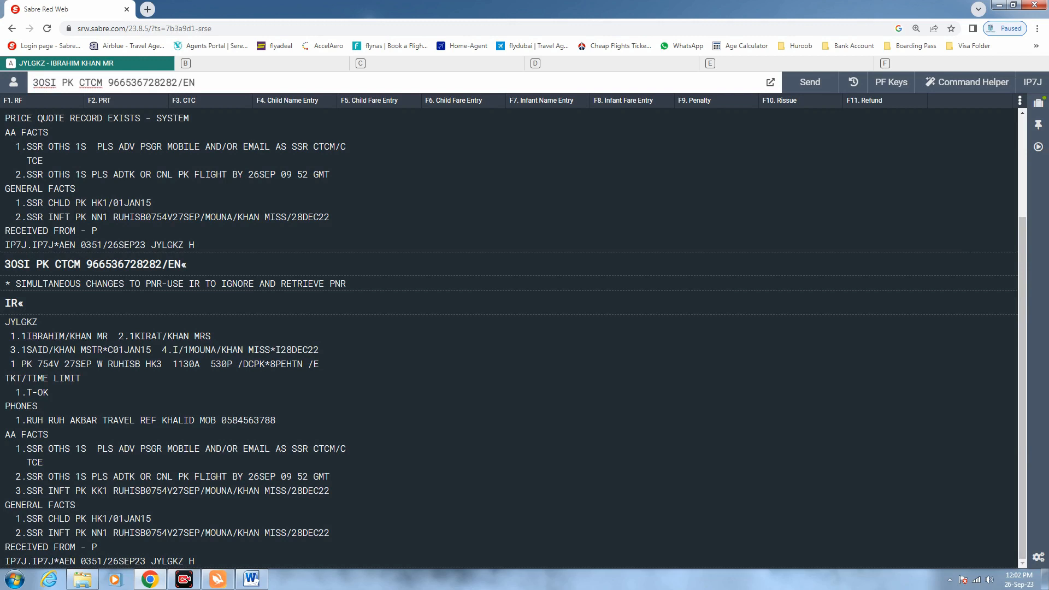
key("Return")
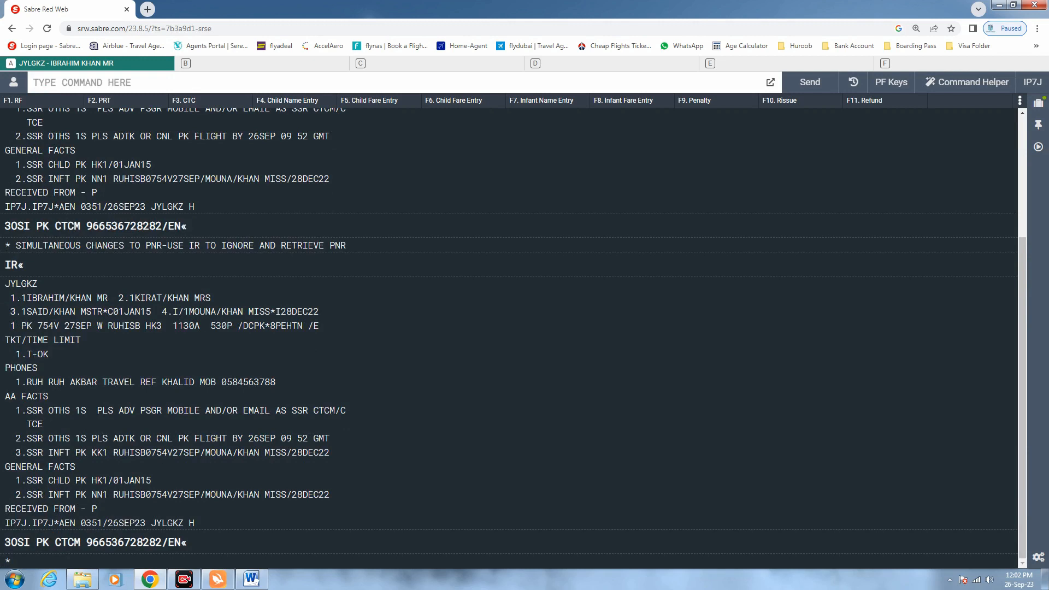
Add a second OSI PK CTCM entry with the other passenger mobile number
key("Up")
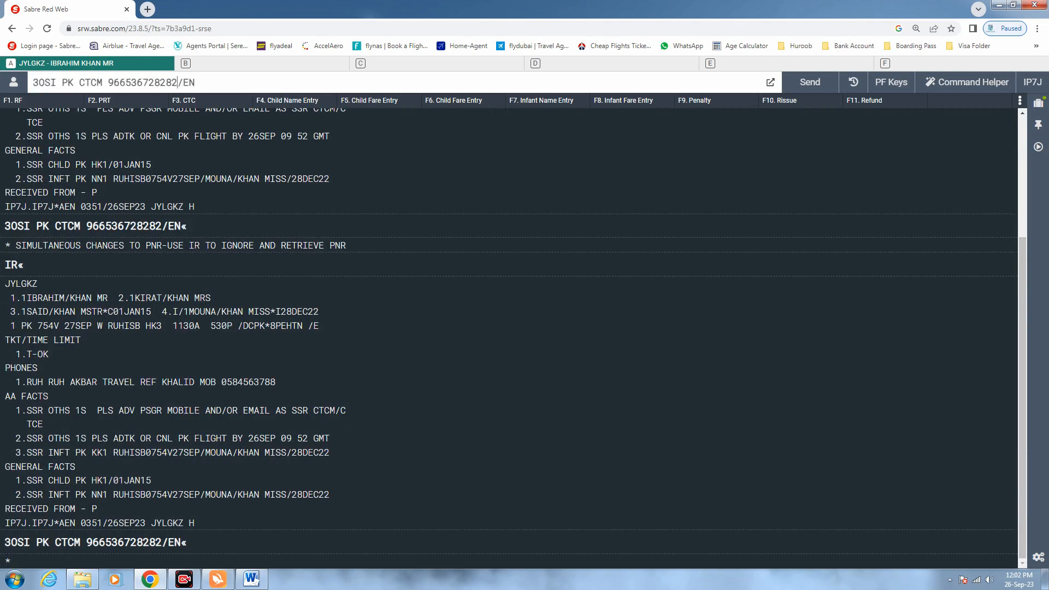
key("Left")
key("Left")
key("Left")
key("BackSpace")
key("BackSpace")
key("BackSpace")
key("BackSpace")
key("BackSpace")
key("BackSpace")
key("BackSpace")
key("BackSpace")
key("BackSpace")
key("BackSpace")
key("BackSpace")
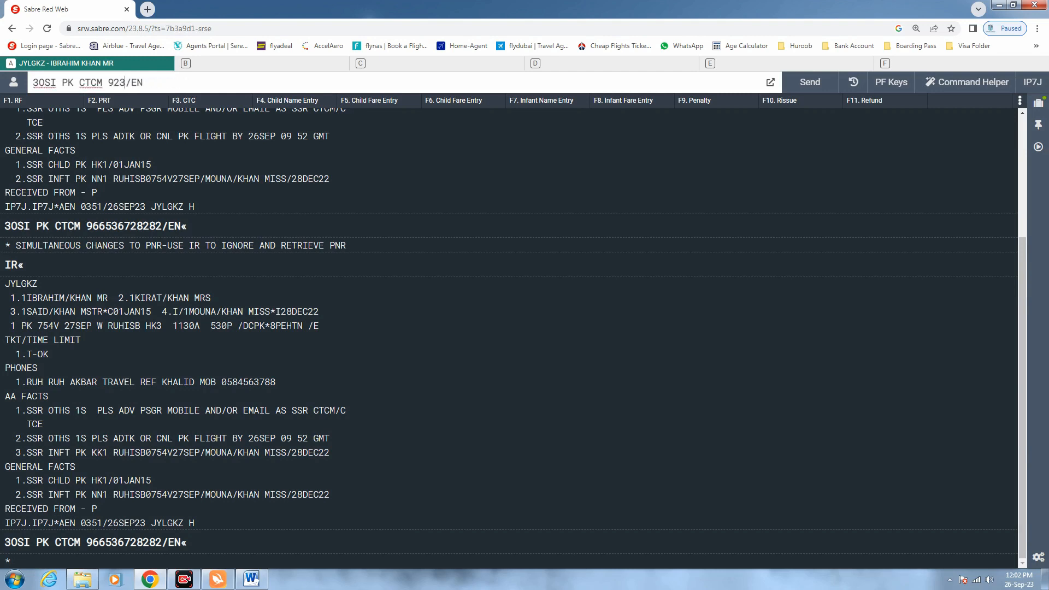
key("Return")
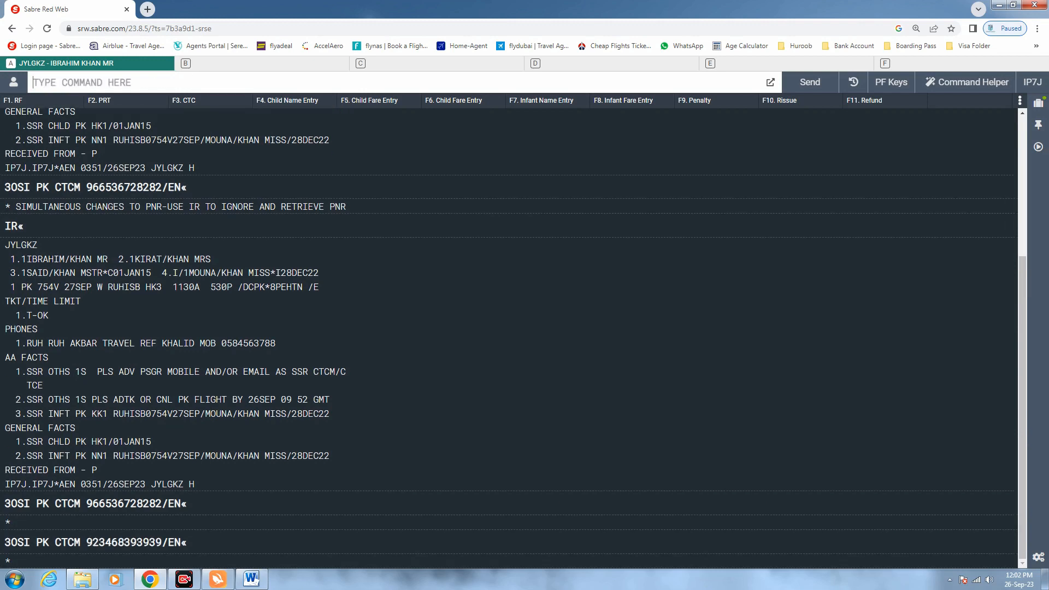
End the booking with received-from 6P and ER
type("6P")
key("Return")
type("ER")
key("Return")
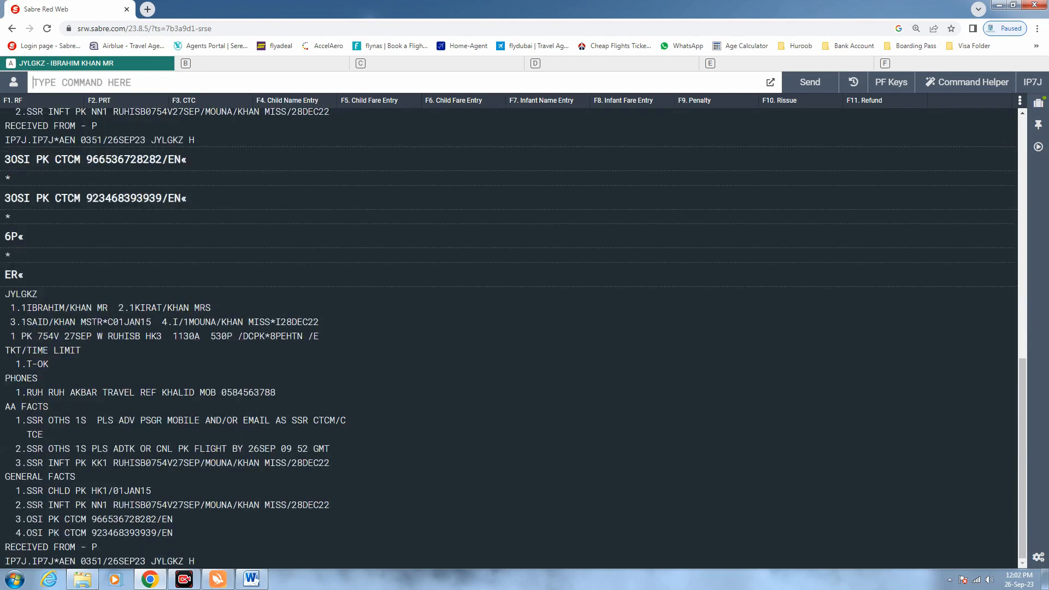
Send a 5* remark 'PK PNR' followed by the airline's booking locator
type("5*")
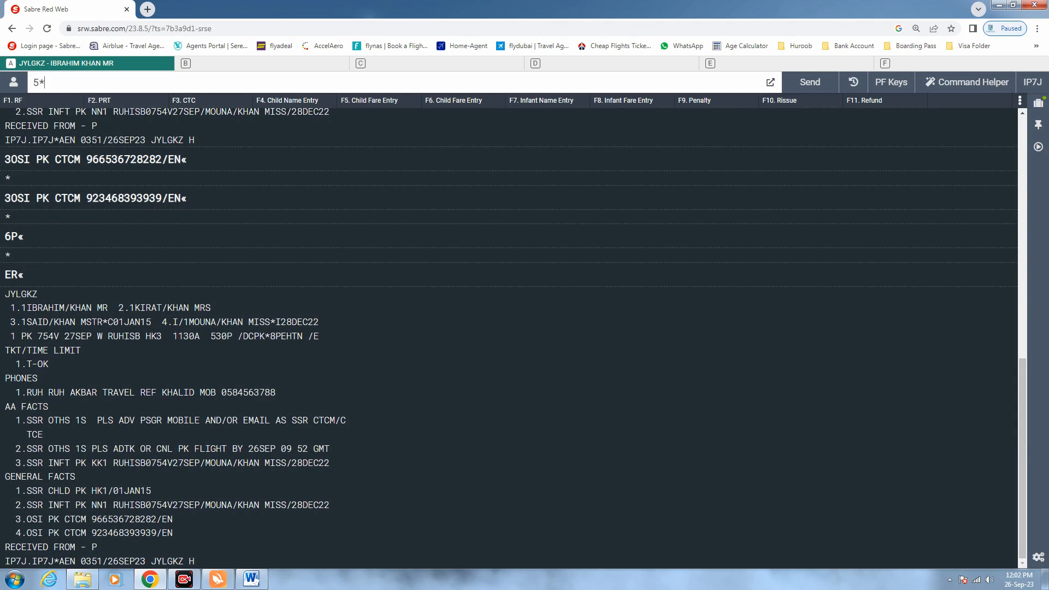
left_click_drag(303, 336, 270, 337)
left_click(127, 82)
type("PK PNR")
left_click_drag(62, 83, 51, 83)
left_click(143, 83)
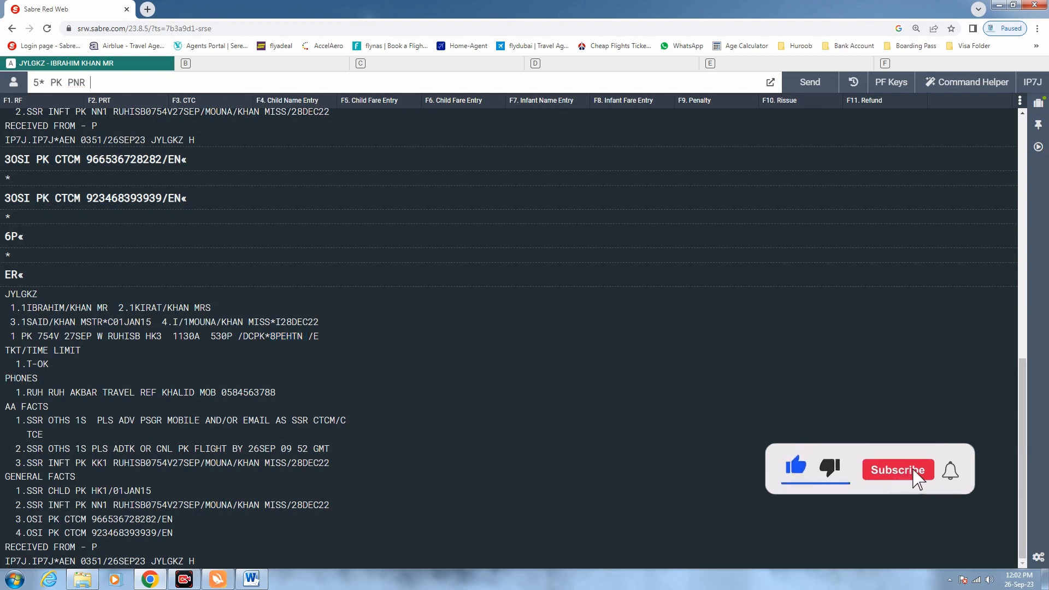
type("8")
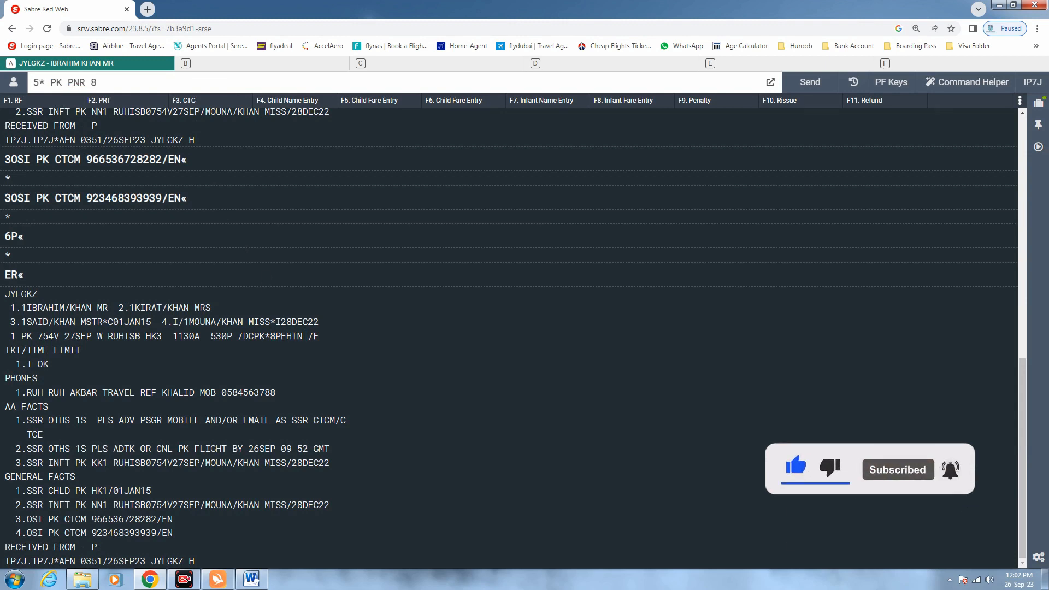
type("PE")
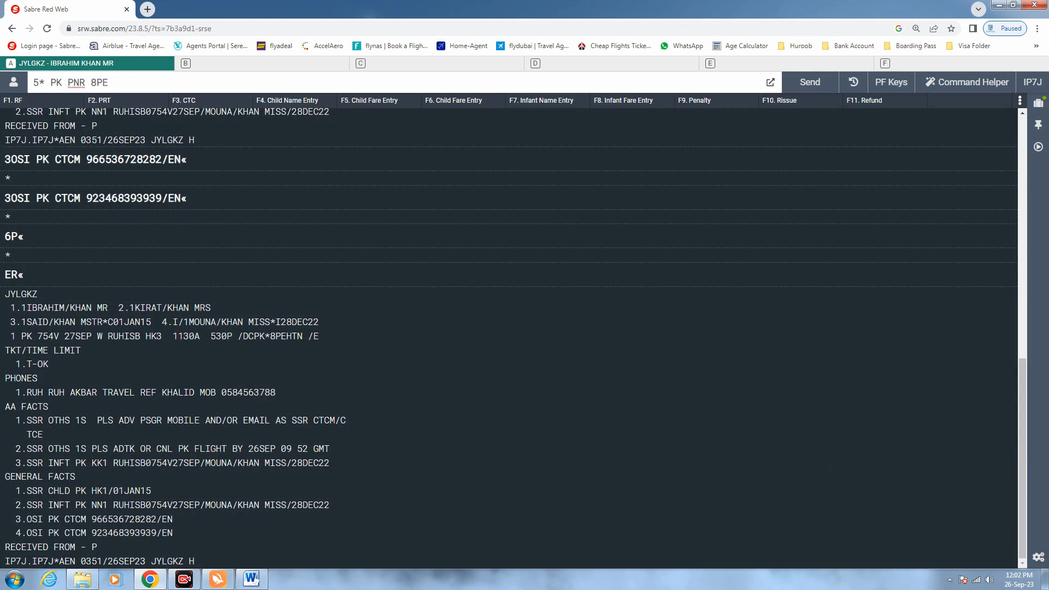
type("HTN...")
key("Return")
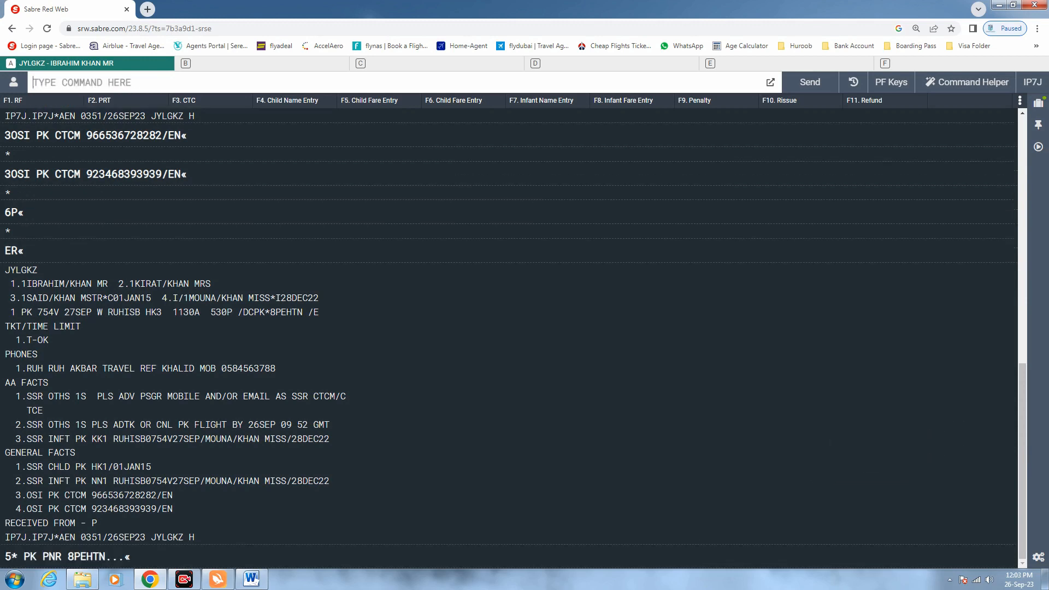
End the booking with received-from 6P and ER and redisplay it
type("6P")
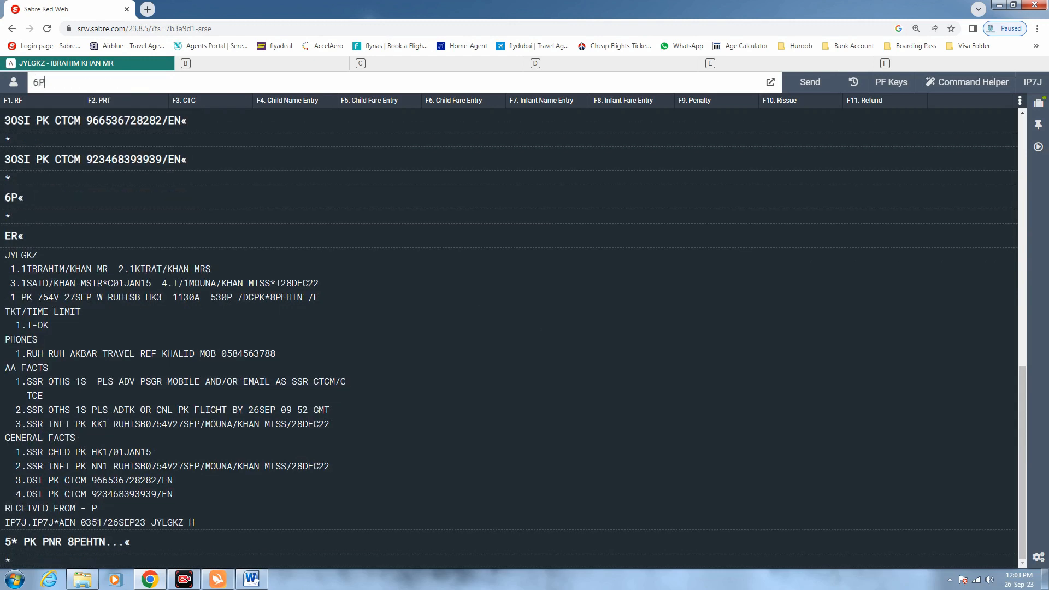
key("Return")
type("ER")
key("Return")
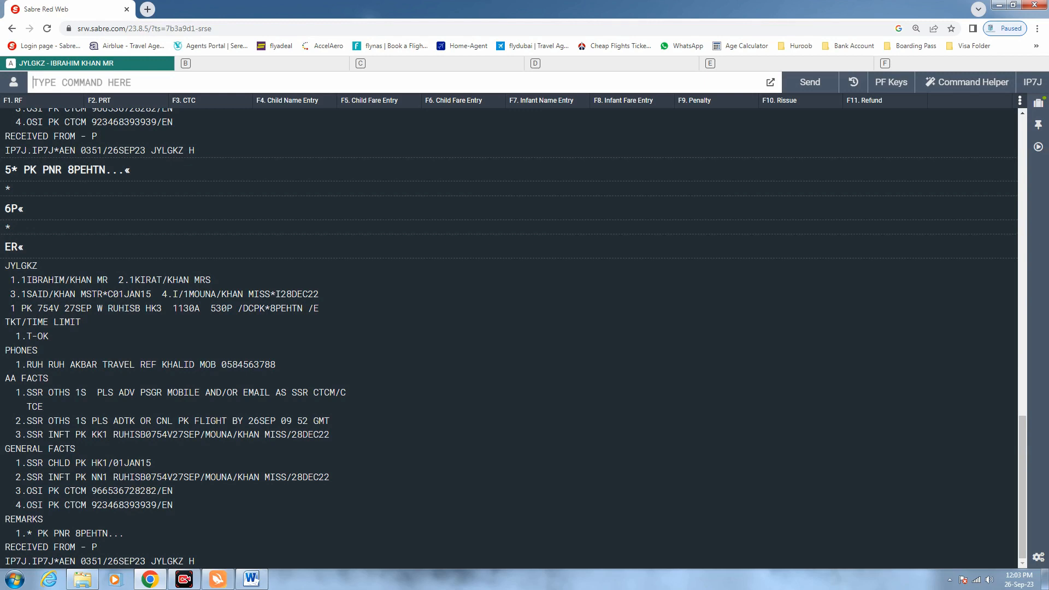
Send the 3DOCS/P/PK passport entry for male passenger 1.1, expiring 22DEC28, with his name
type("3")
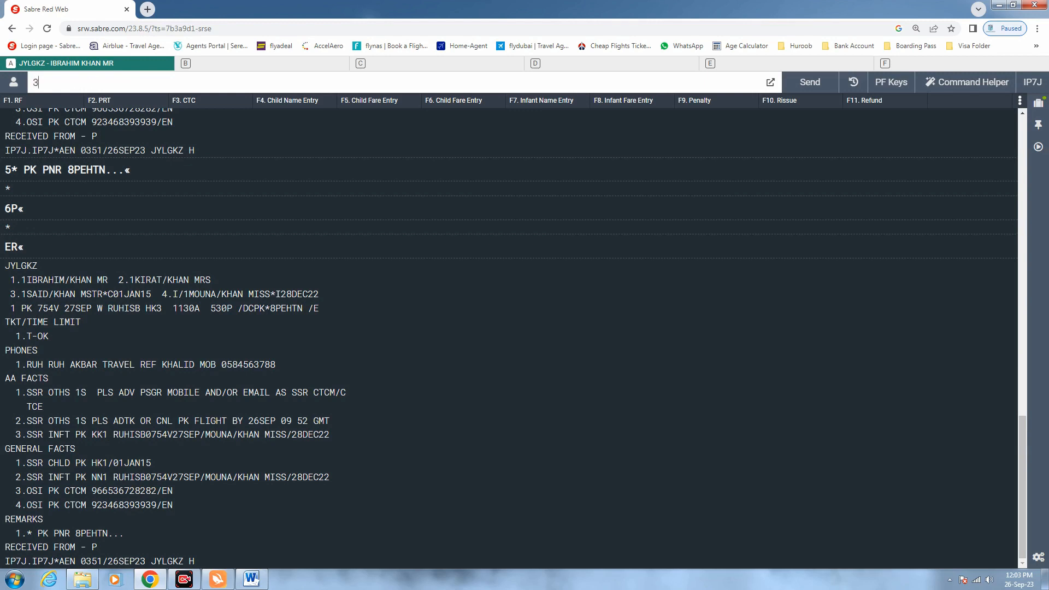
type("DOCS/P/PK/DR")
type("123456")
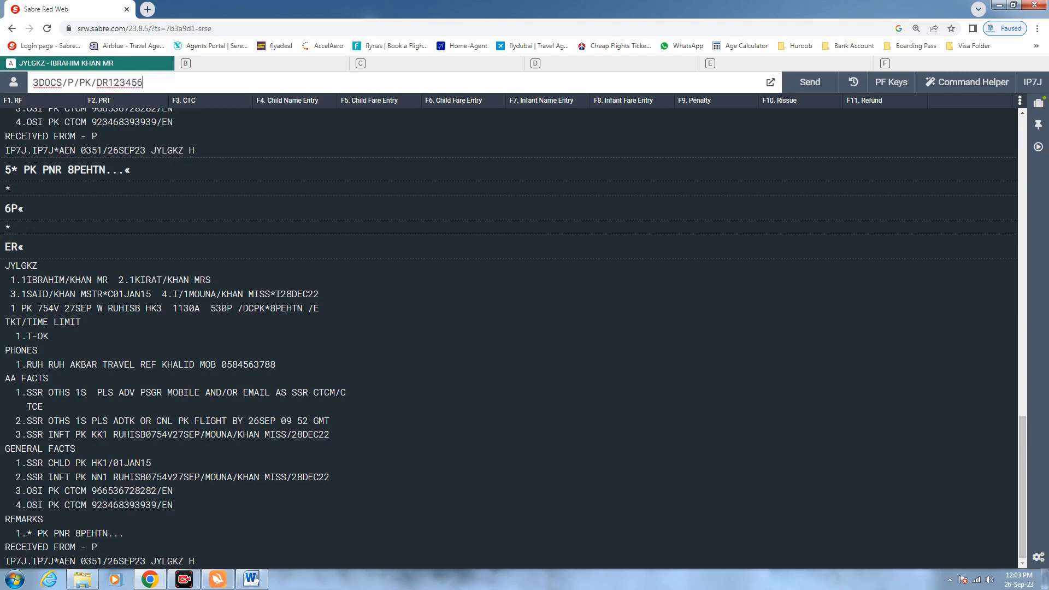
type("/PK/01JAN80/M/")
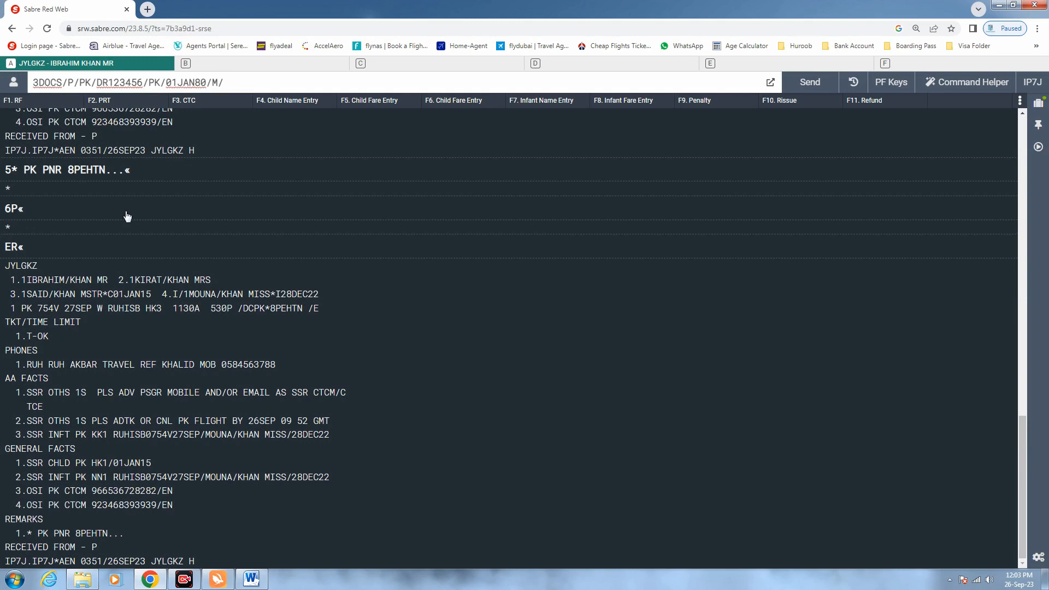
left_click_drag(108, 279, 26, 279)
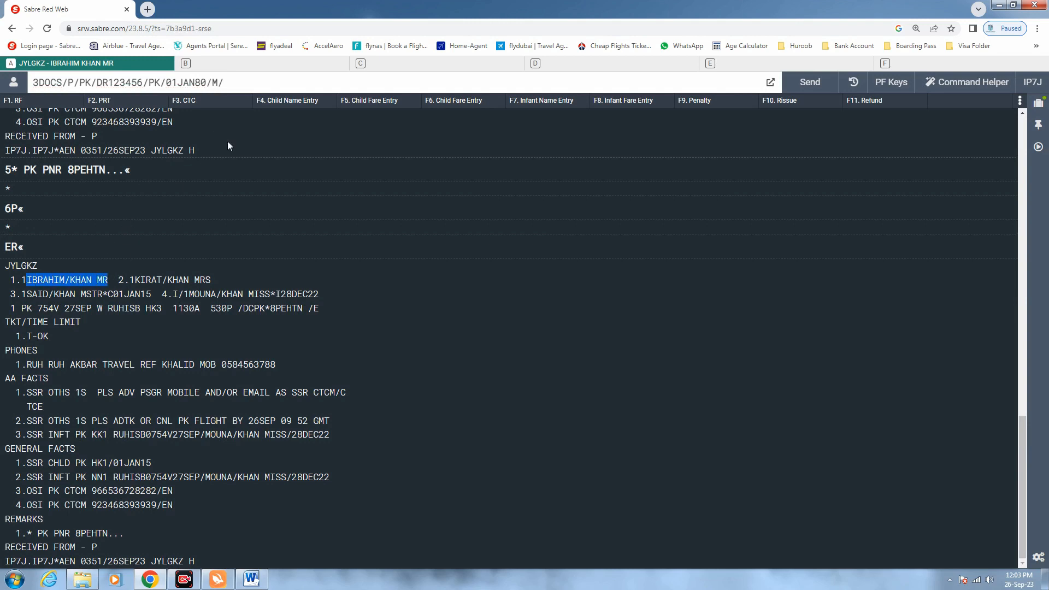
left_click(245, 83)
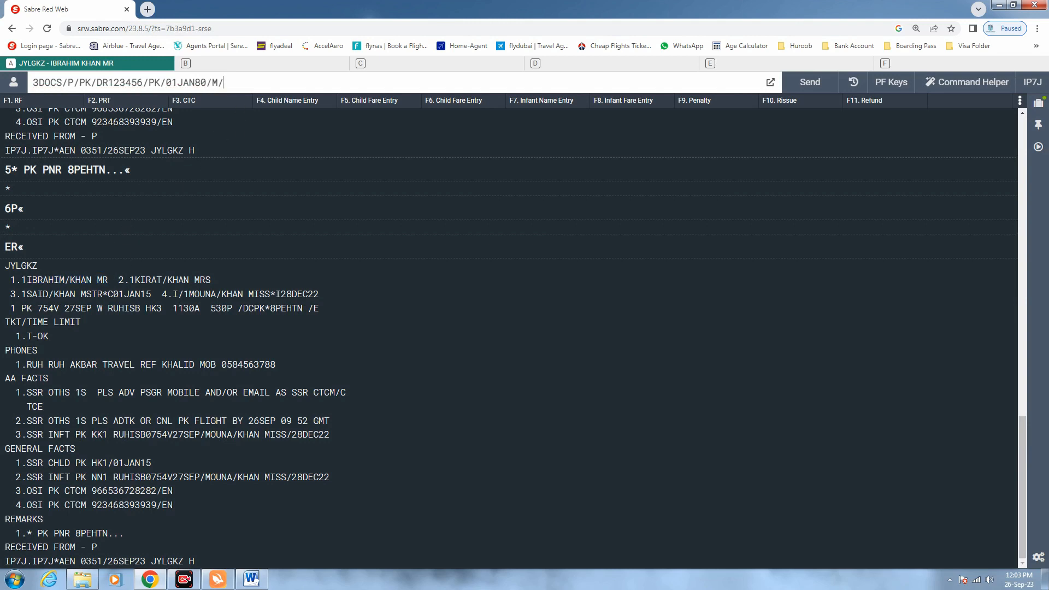
type("22DEC")
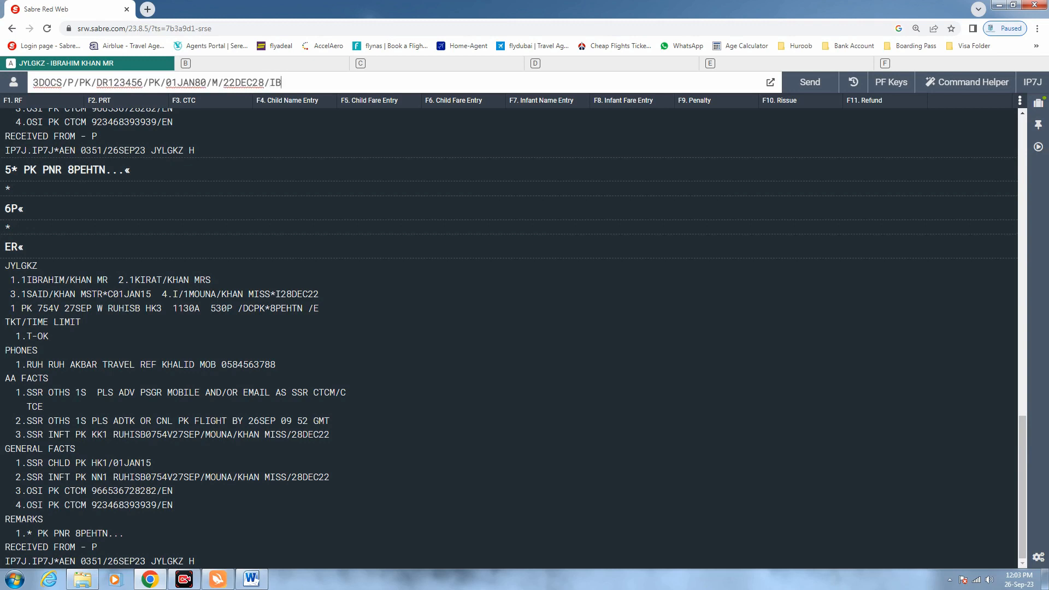
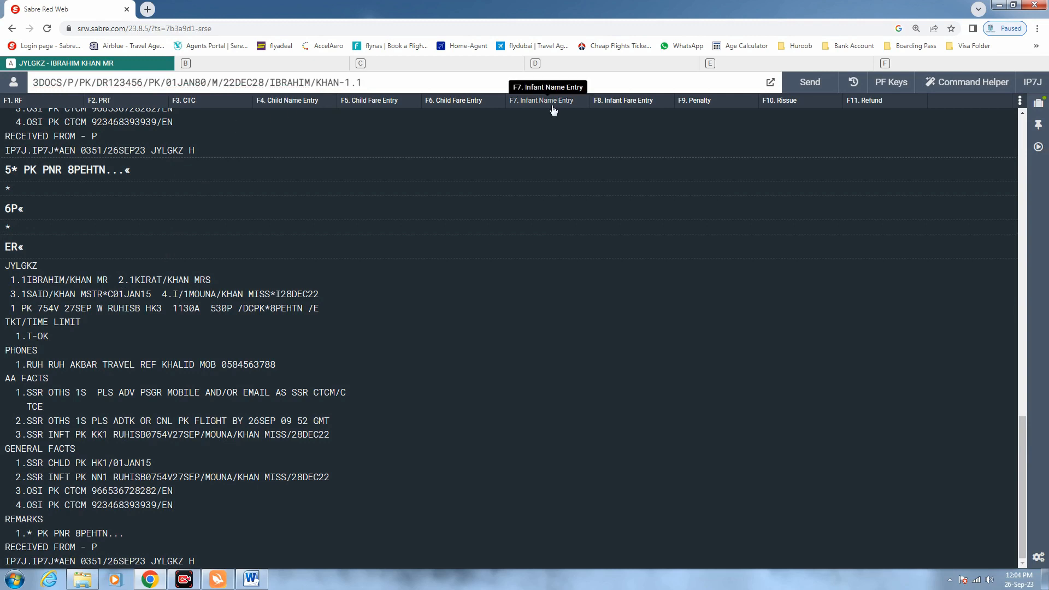
key("Return")
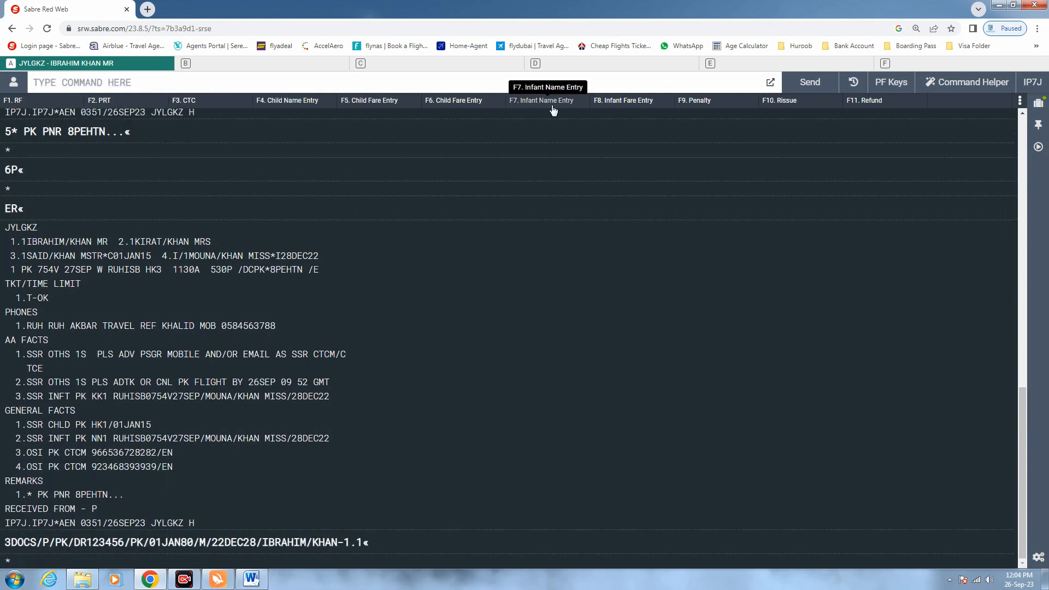
Dismiss the browser menu that appeared after the passport entry
key("alt")
key("Return")
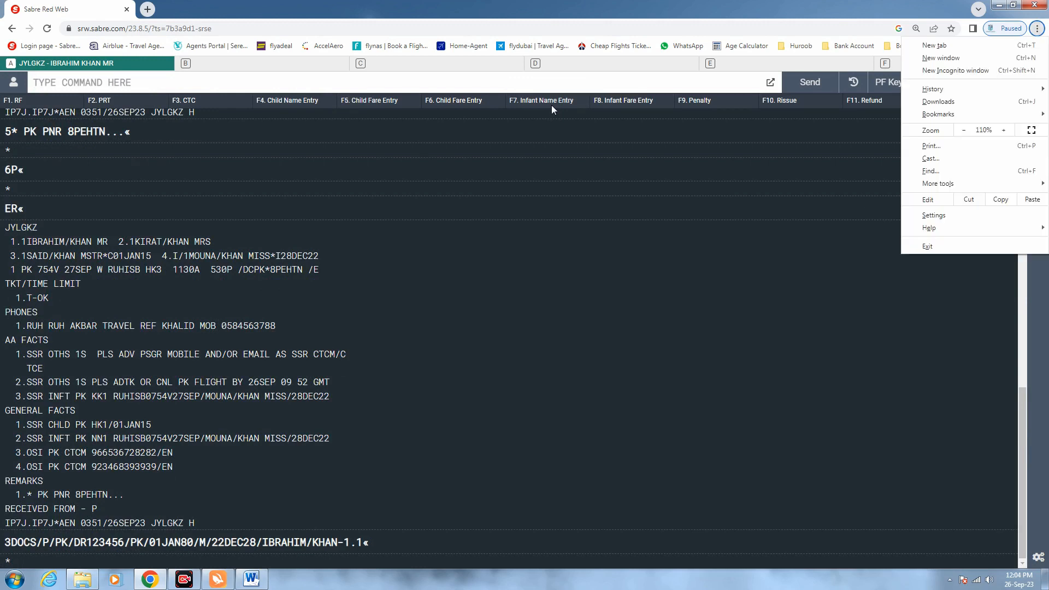
key("Escape")
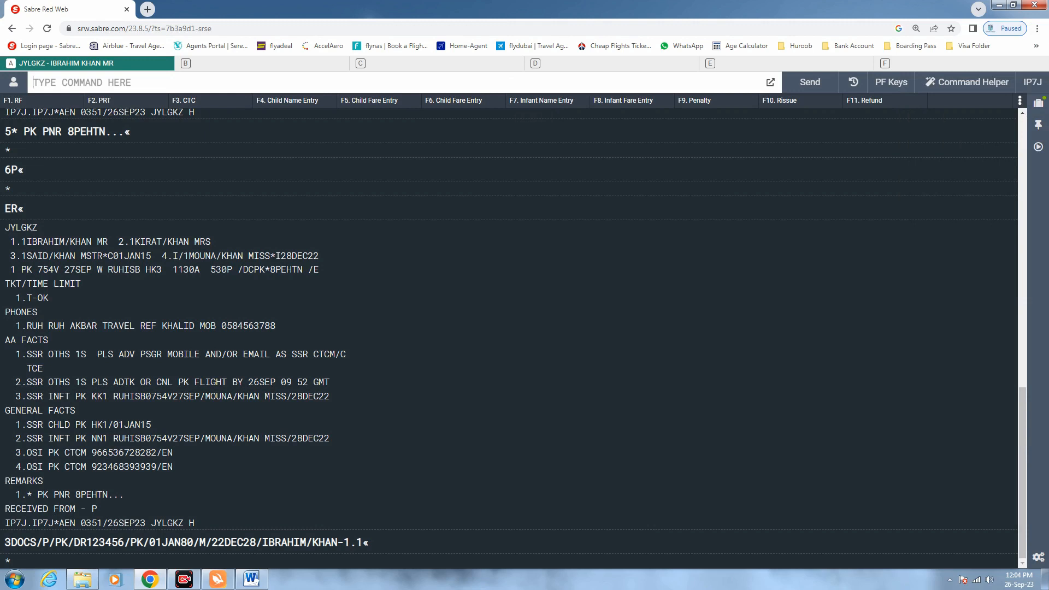
key("alt")
key("Return")
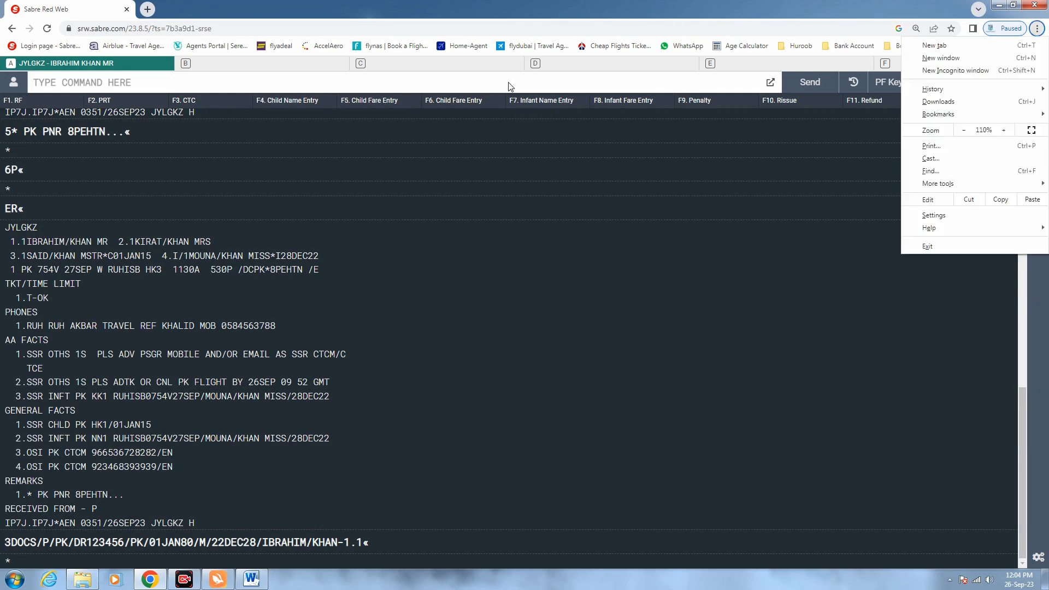
Recall the last 3DOCS entry and change the passport's final digit to 7, birth year to 90, gender to F
left_click(472, 89)
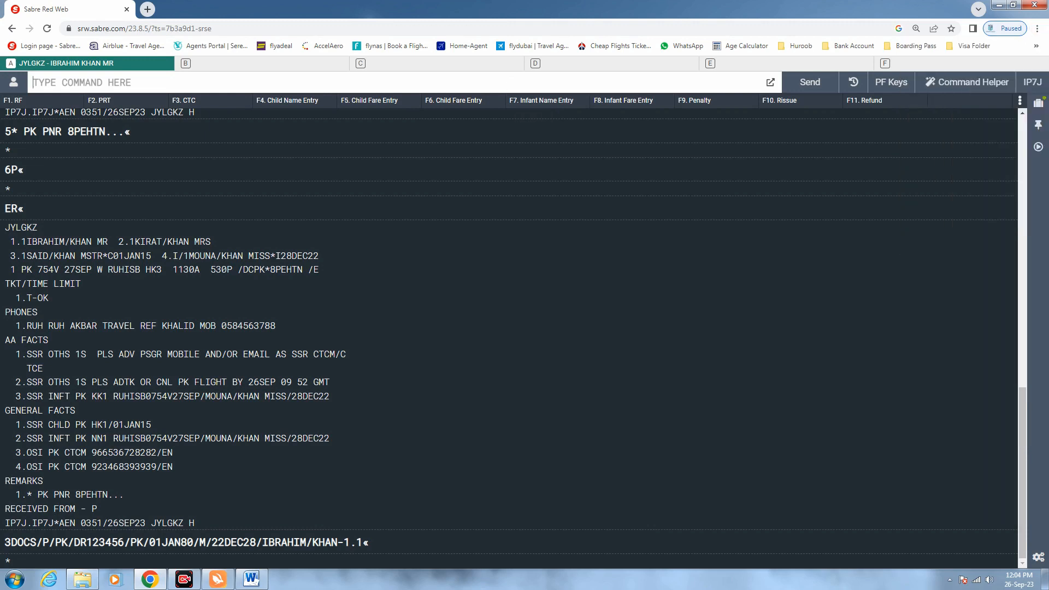
key("Up")
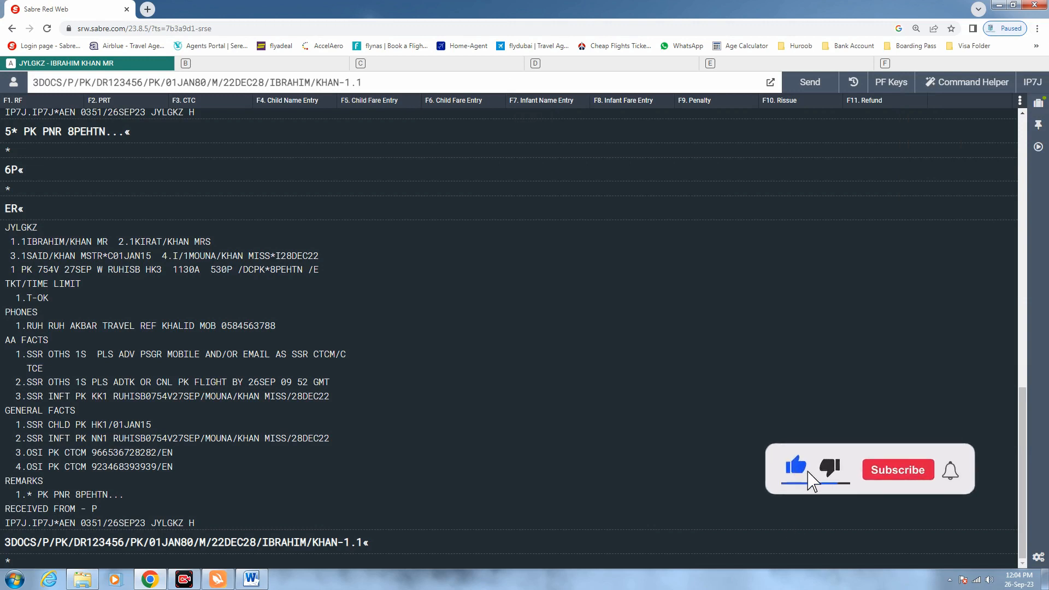
key("BackSpace")
type("7")
key("Right")
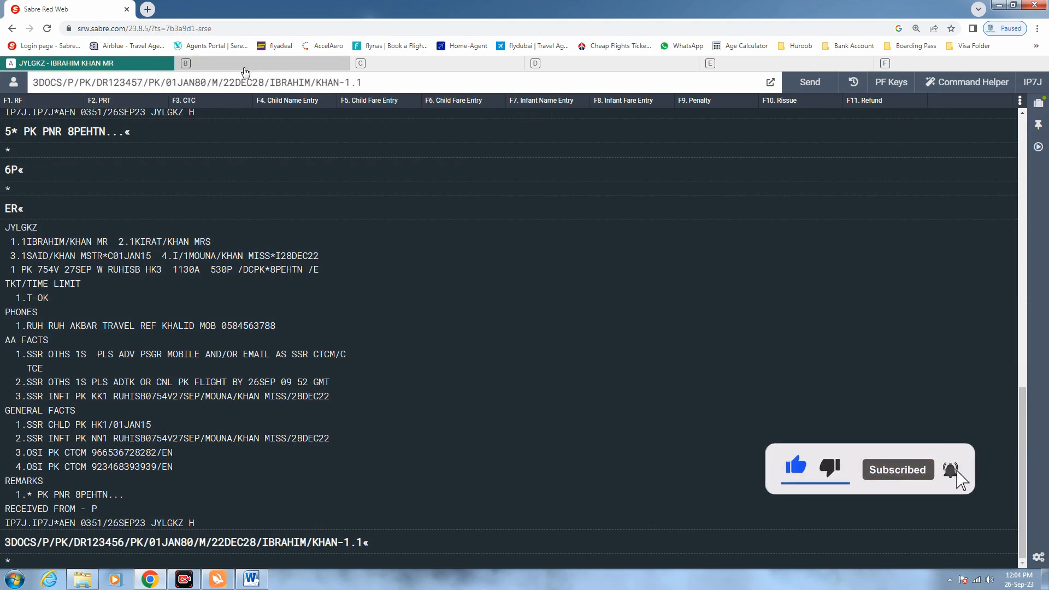
key("Right")
key("Right")
key("Right")
key("Right")
key("Right")
key("Right")
key("Right")
key("Right")
key("Right")
key("Right")
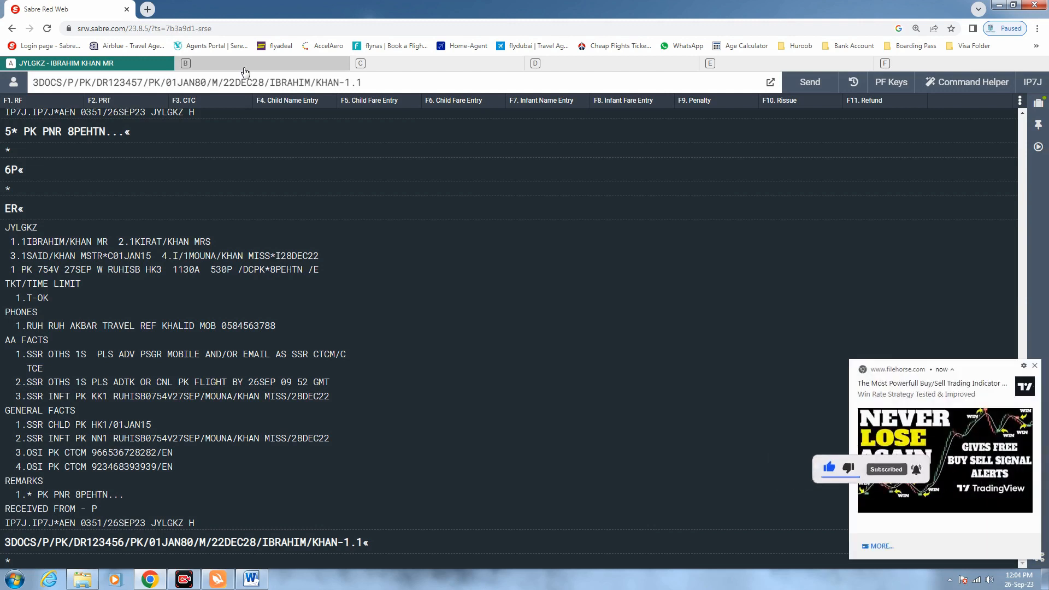
key("BackSpace")
key("BackSpace")
type("90")
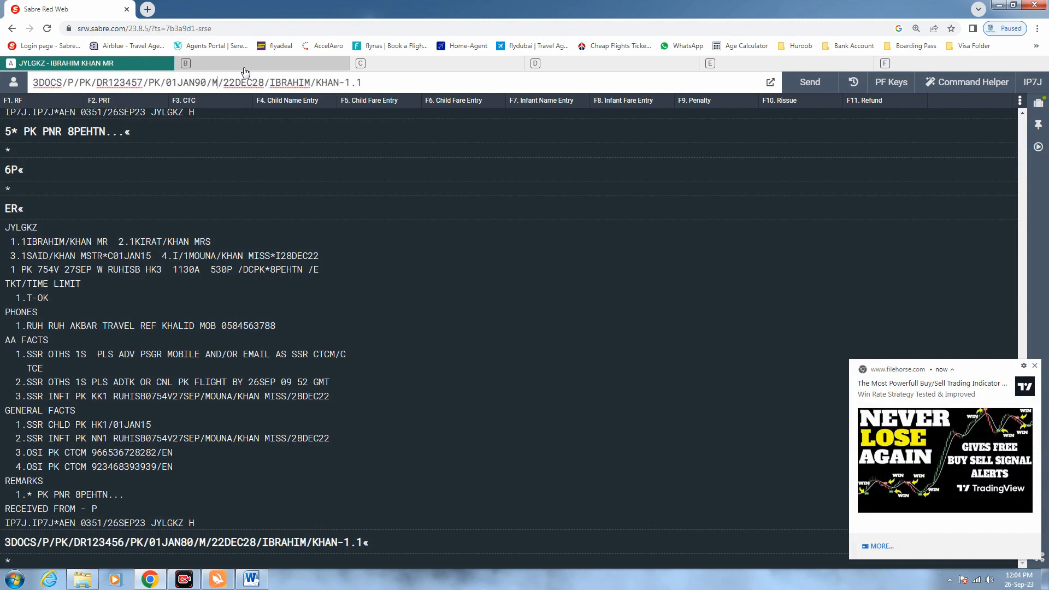
key("BackSpace")
type("F")
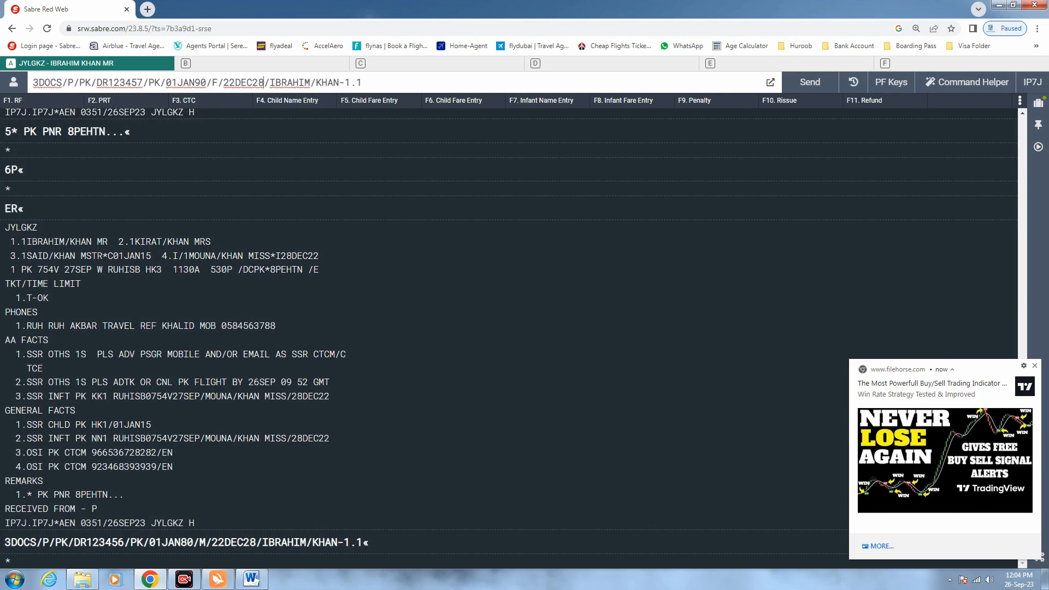
Replace the name with the second passenger's, set passenger 2.1, and submit the entry
left_click_drag(340, 83, 270, 83)
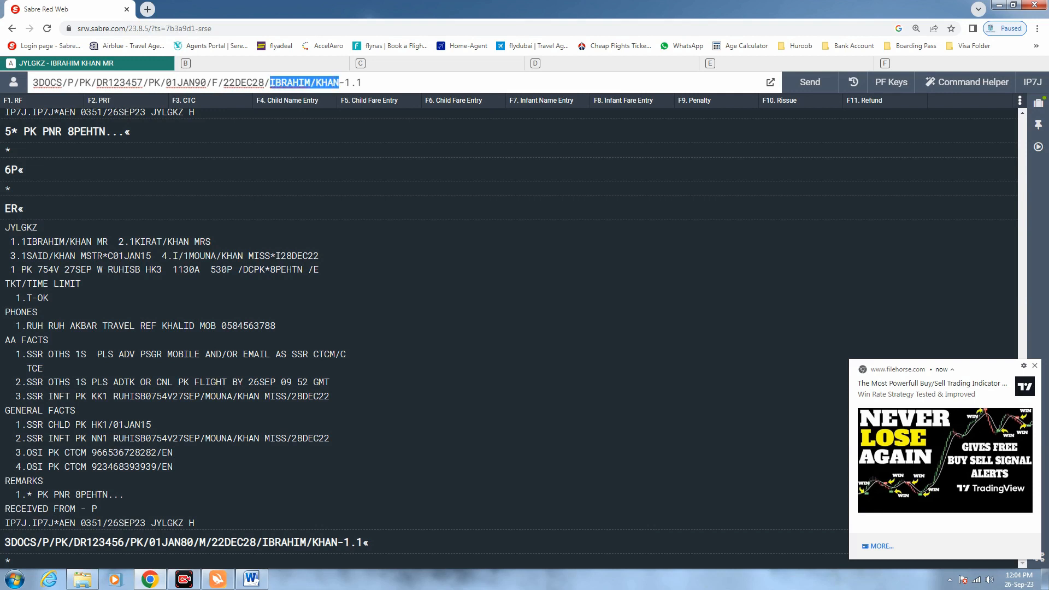
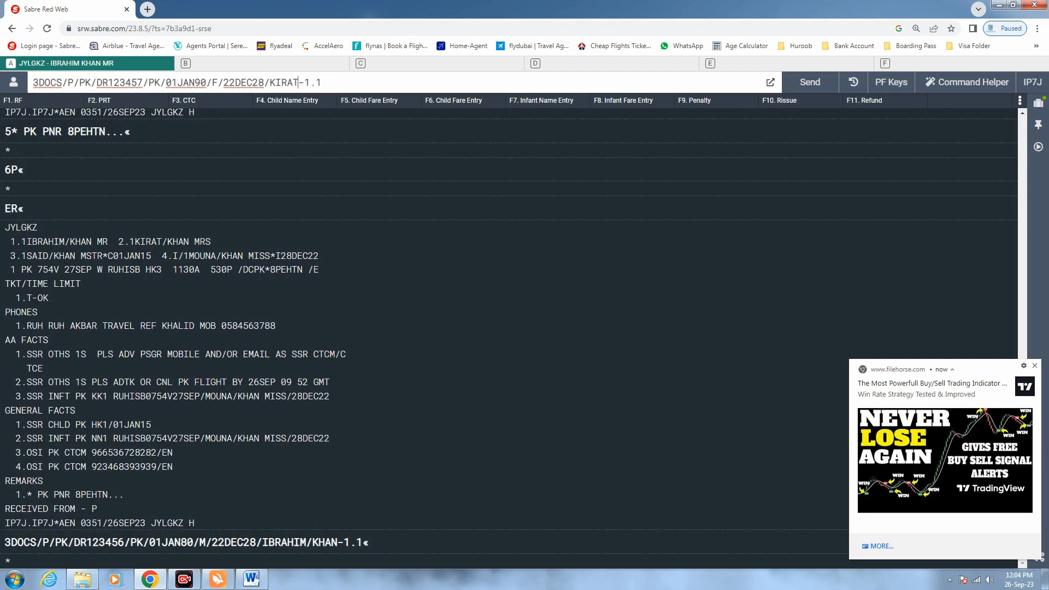
key("Delete")
type("2")
left_click(386, 88)
left_click(1035, 366)
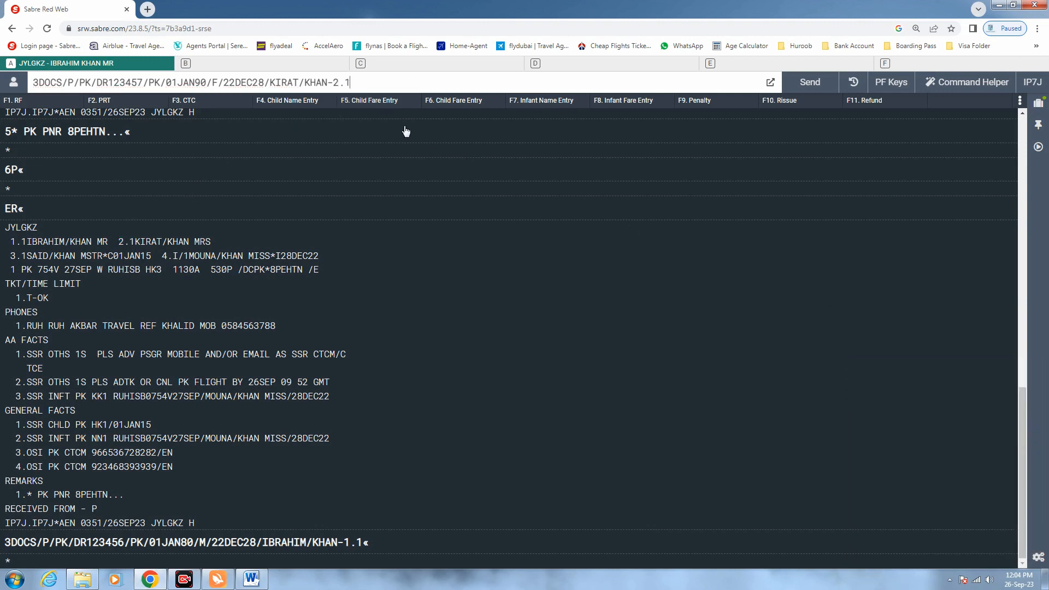
key("Return")
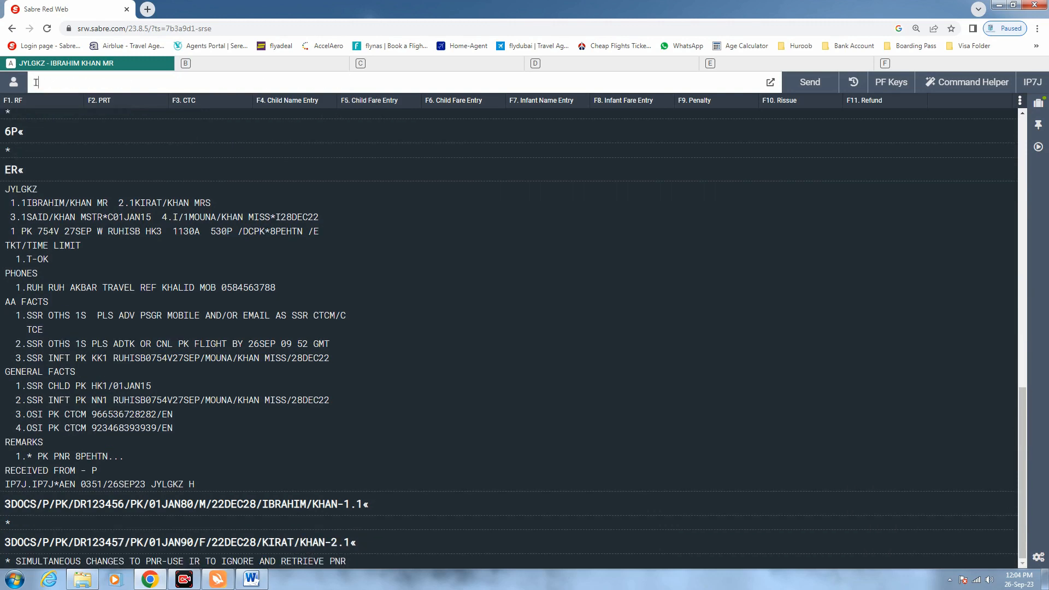
Ignore changes and retrieve the booking with IR, then resend passenger 1.1's passport entry
type("IR")
key("Return")
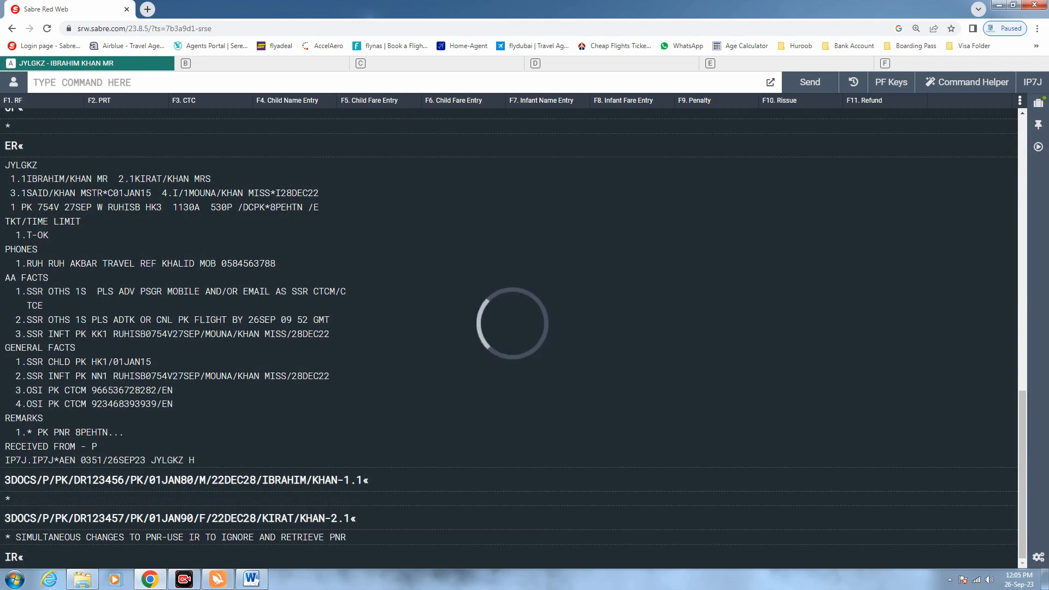
key("Up")
key("Up")
key("Up")
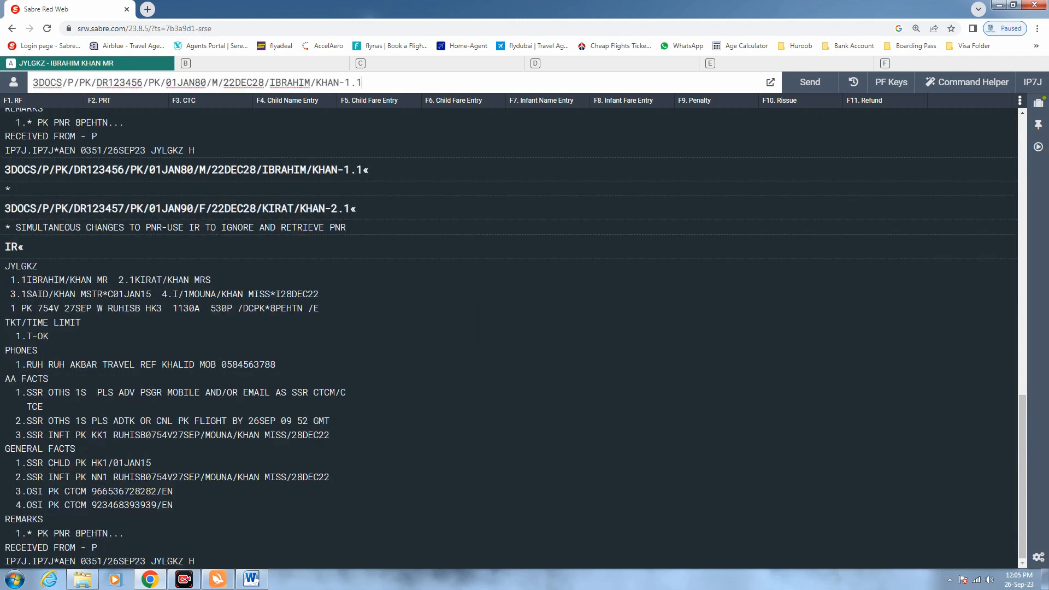
key("Return")
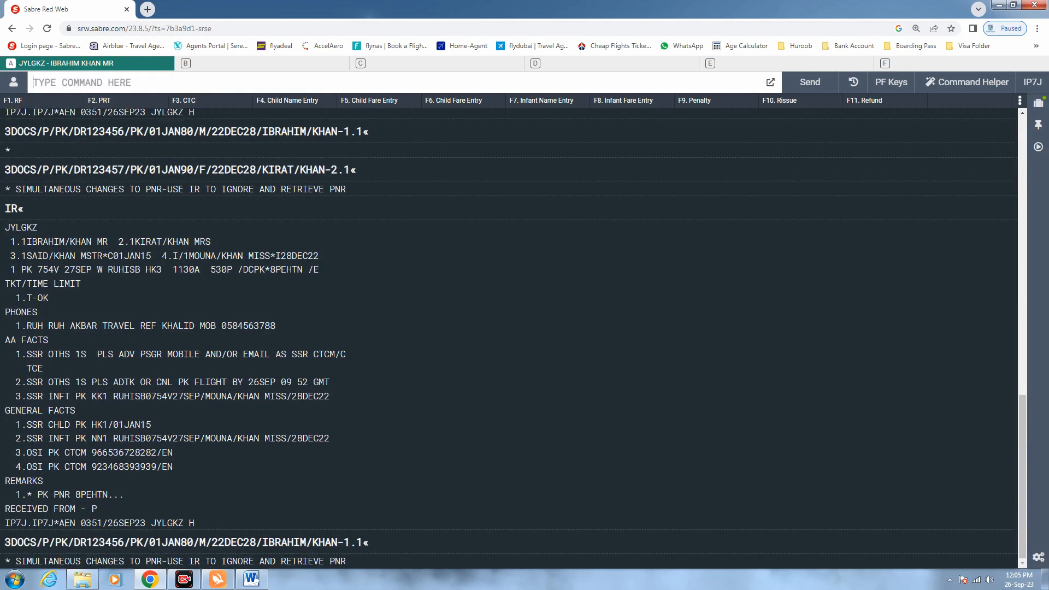
Retrieve the booking again, resend passenger 1.1's DOCS entry, then submit passenger 2.1's
type("IR")
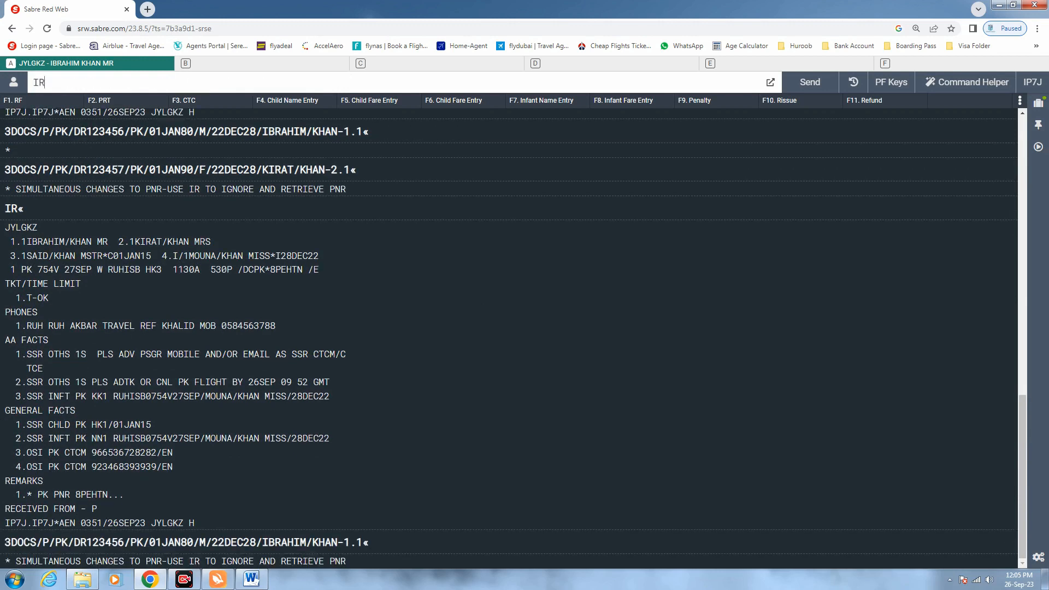
key("Return")
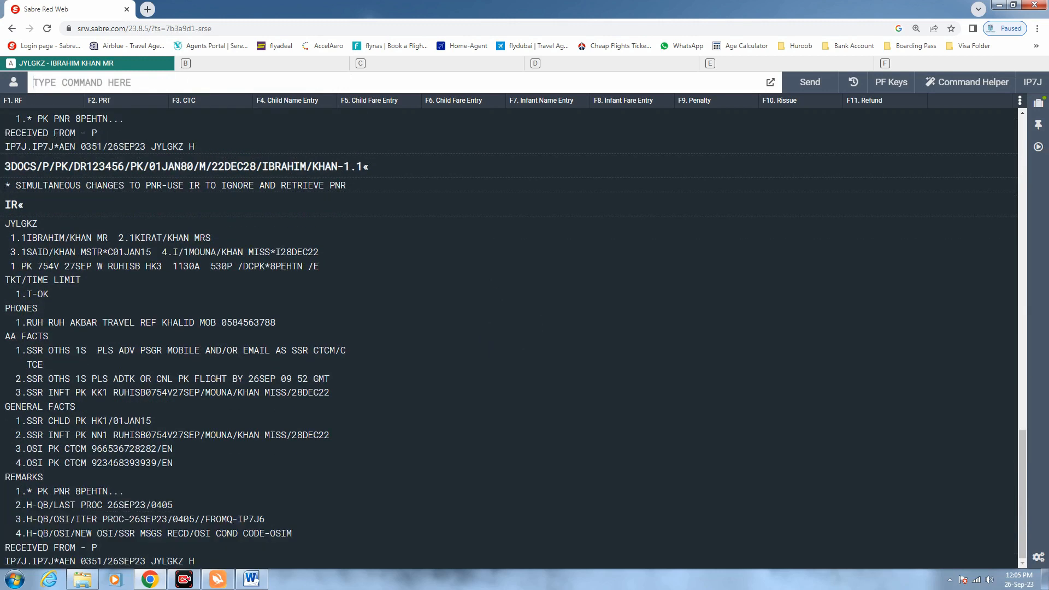
key("Up")
key("Up")
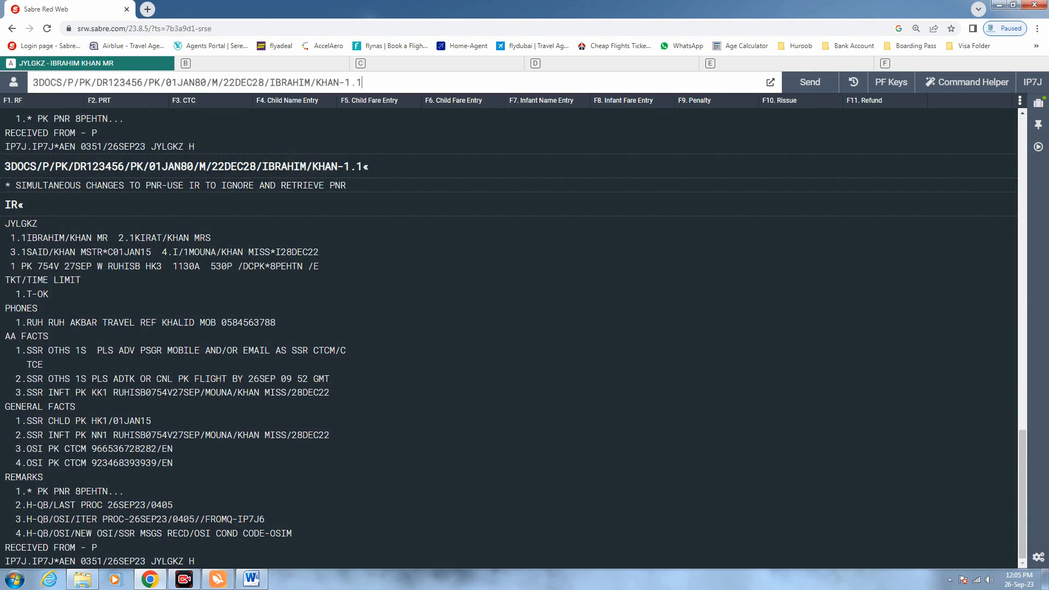
key("Return")
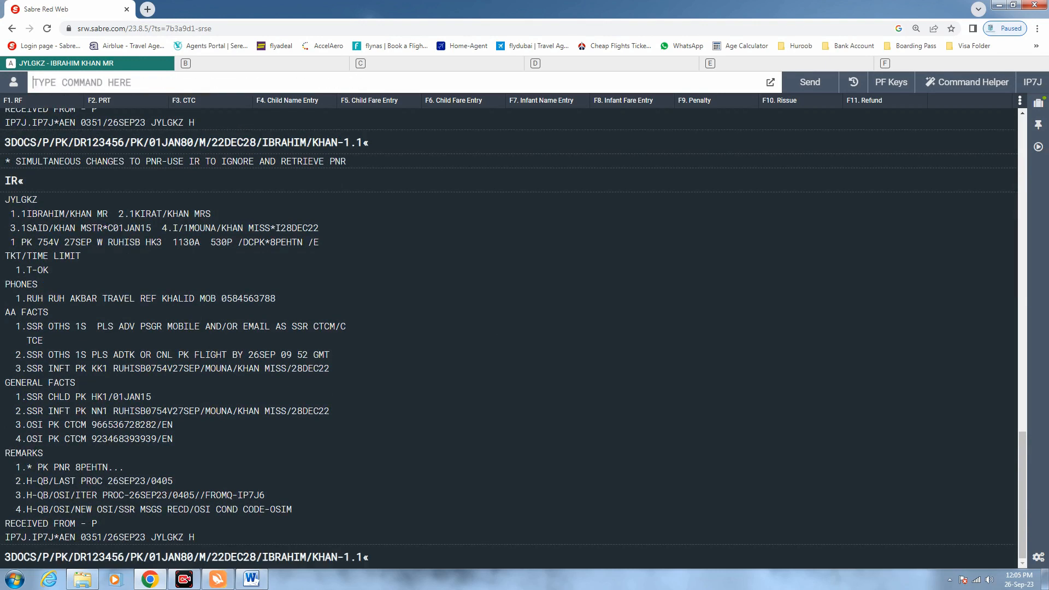
key("Up")
key("Up")
key("Up")
key("Up")
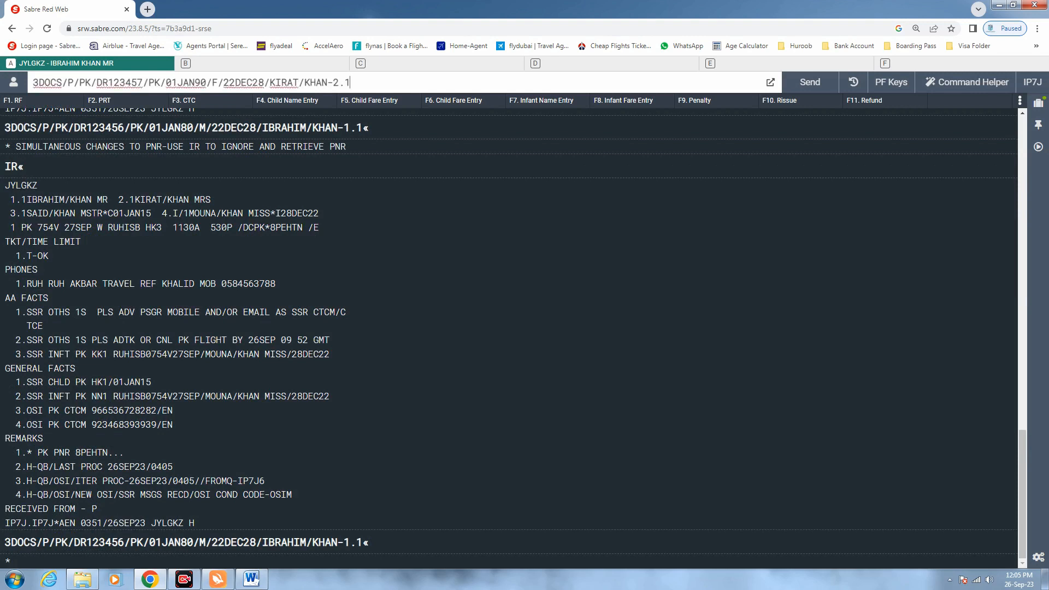
key("Return")
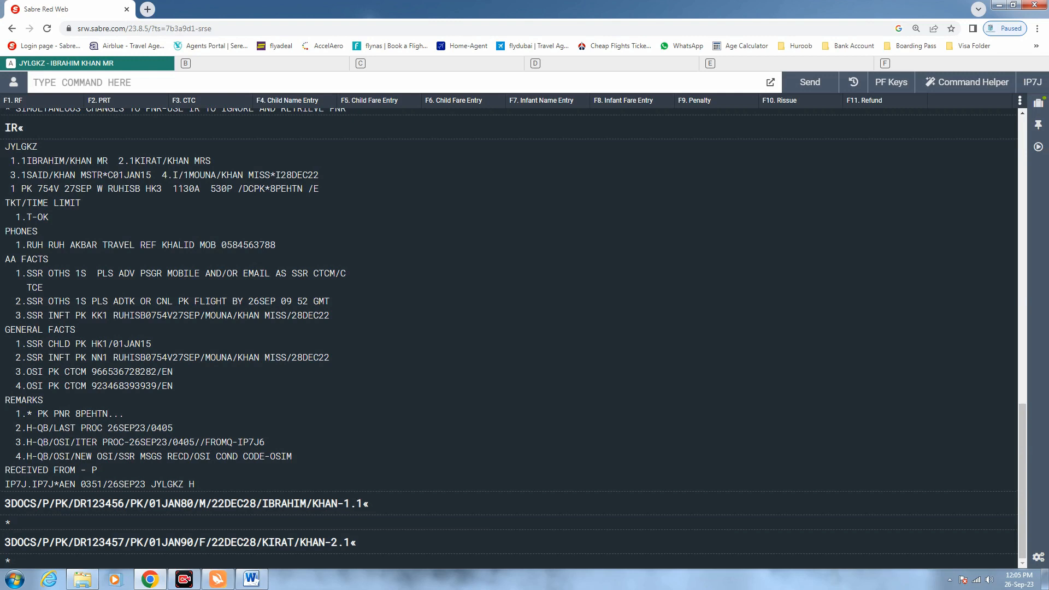
Recall the last 3DOCS entry and change the passport's final digit to 8, birth date to 01JAN15, gender to M
key("Up")
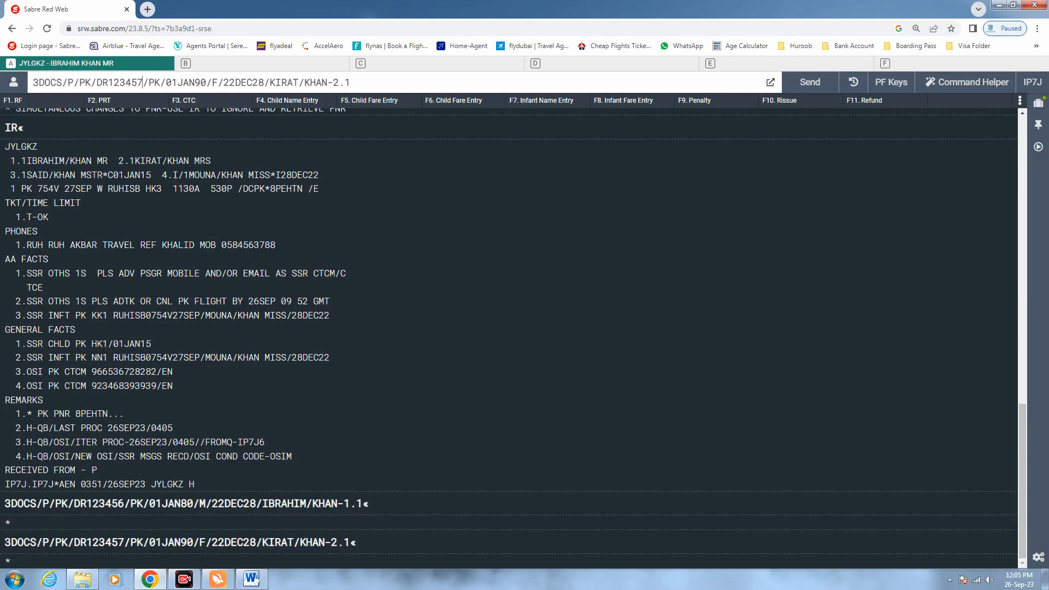
key("BackSpace")
type("8")
key("BackSpace")
key("BackSpace")
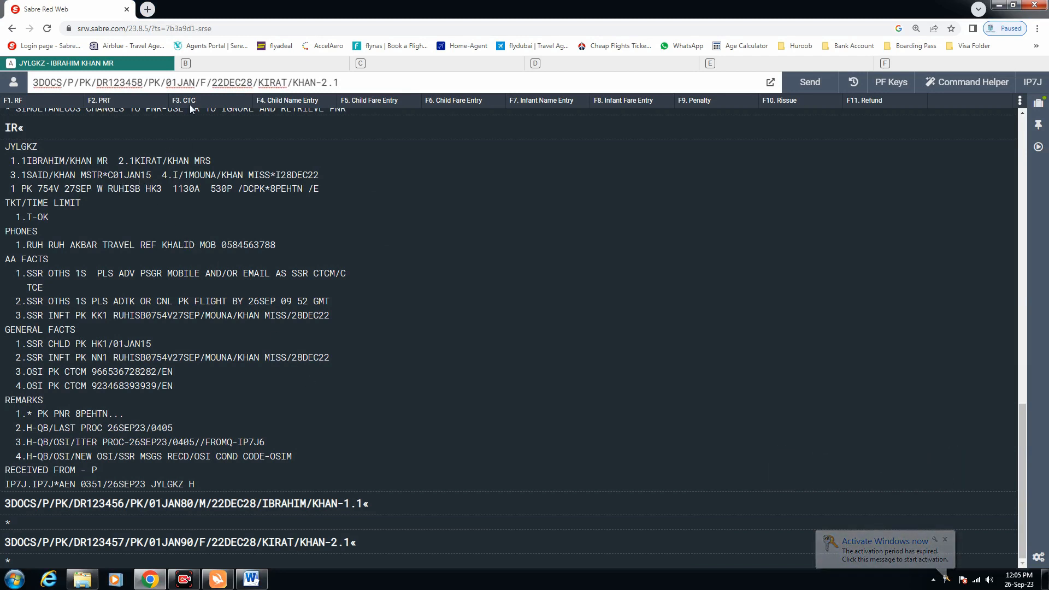
key("BackSpace")
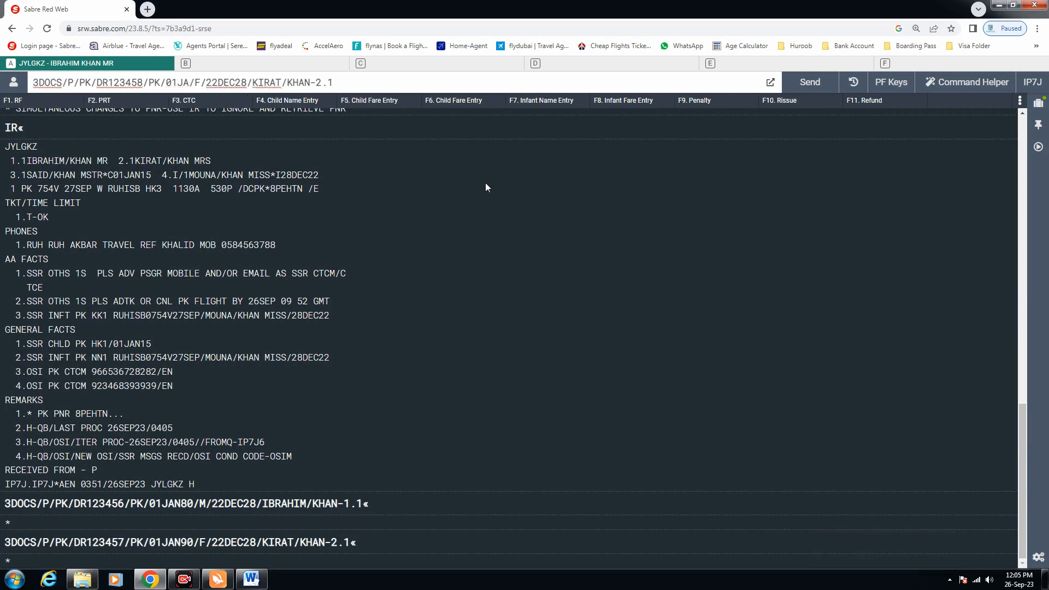
key("BackSpace")
key("BackSpace")
type("JAN")
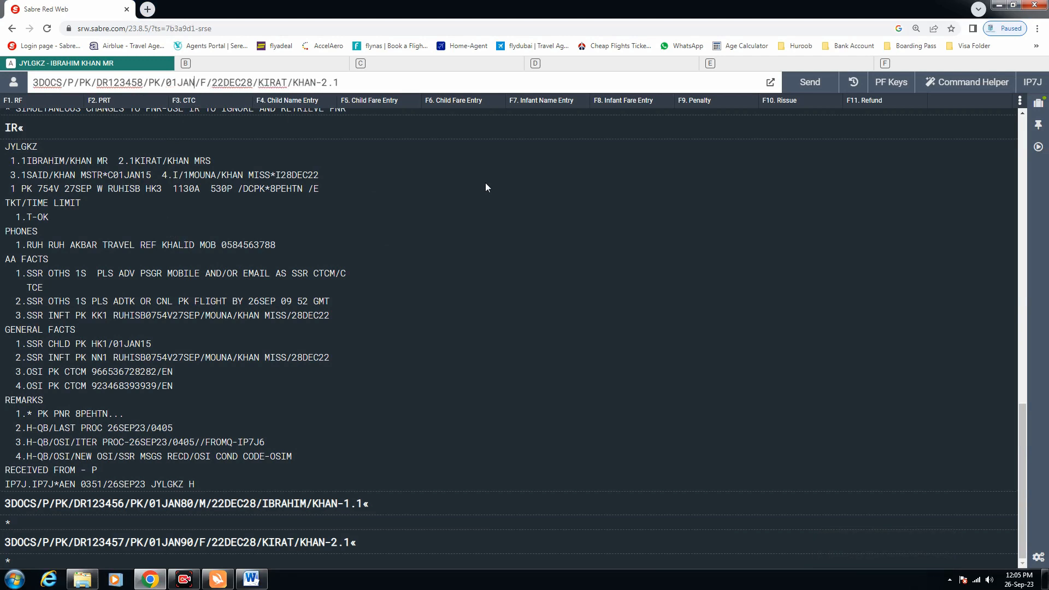
type("15")
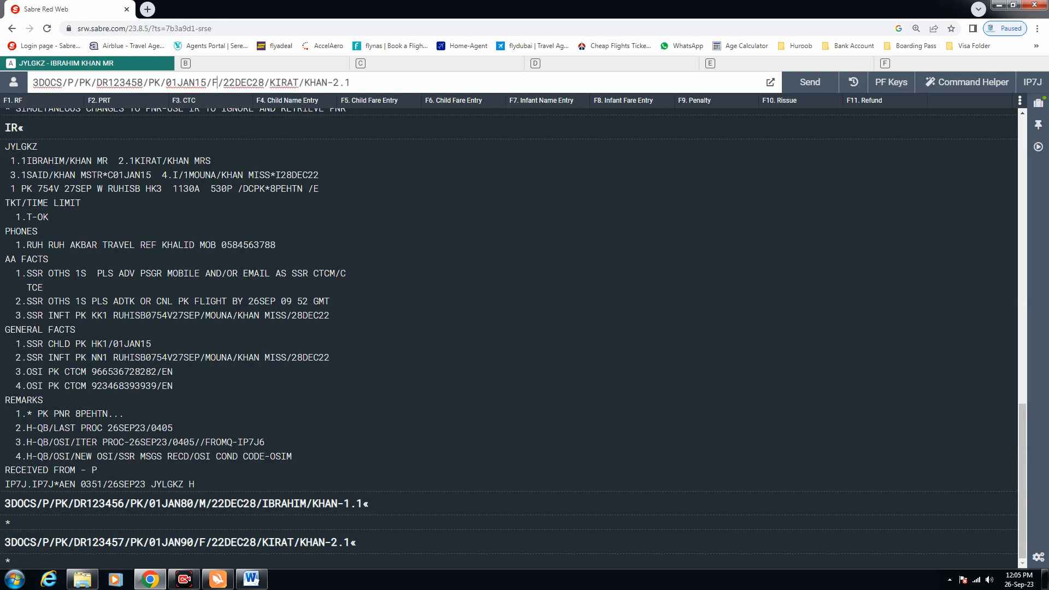
key("BackSpace")
type("M")
Put in the child passenger's name, set passenger 3.1, and submit the entry
left_click_drag(328, 82, 270, 82)
type("3")
key("Return")
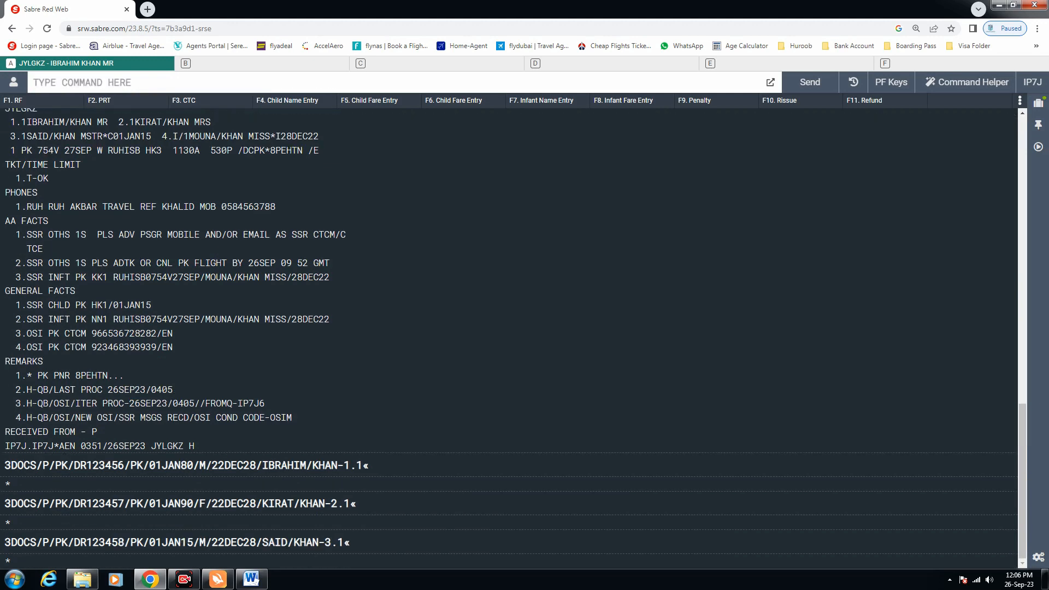
Recall the last 3DOCS entry and change the passport number ending, birth date to 28DEC22, gender to FI
key("Up")
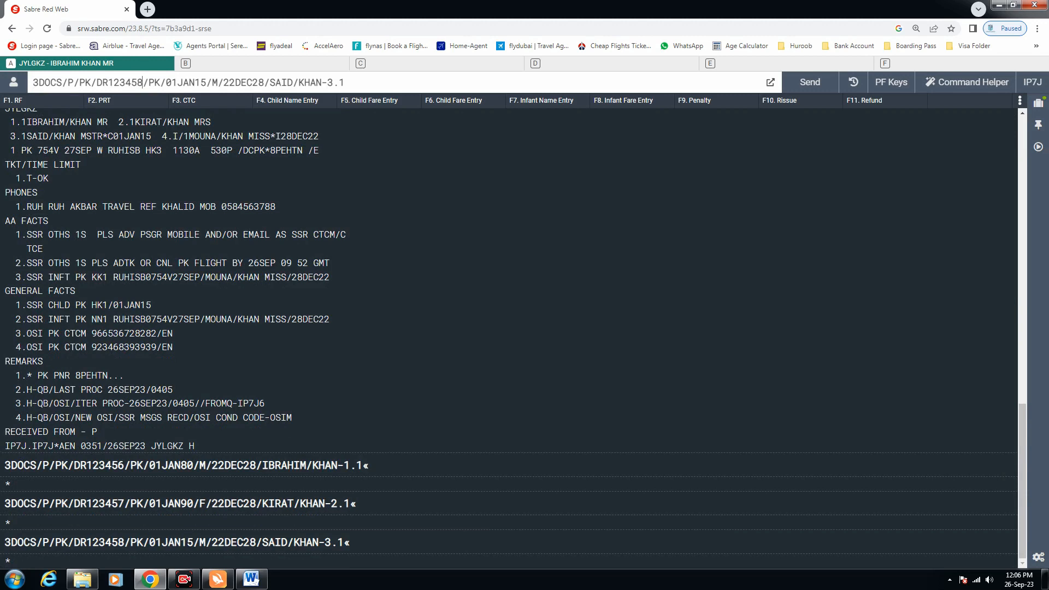
key("BackSpace")
key("BackSpace")
type("10")
key("BackSpace")
key("BackSpace")
key("BackSpace")
key("BackSpace")
key("BackSpace")
key("BackSpace")
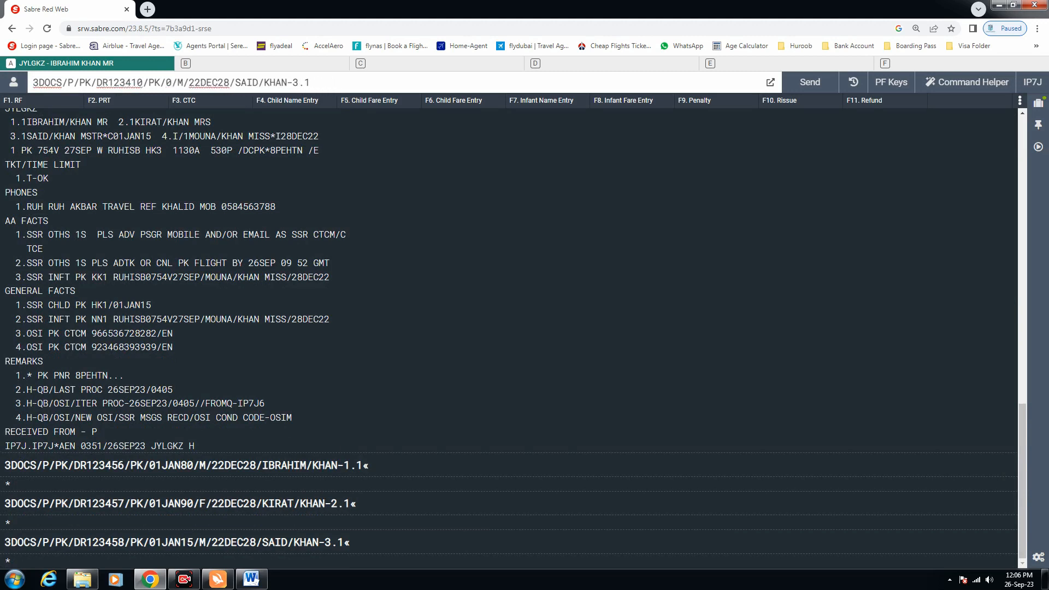
key("BackSpace")
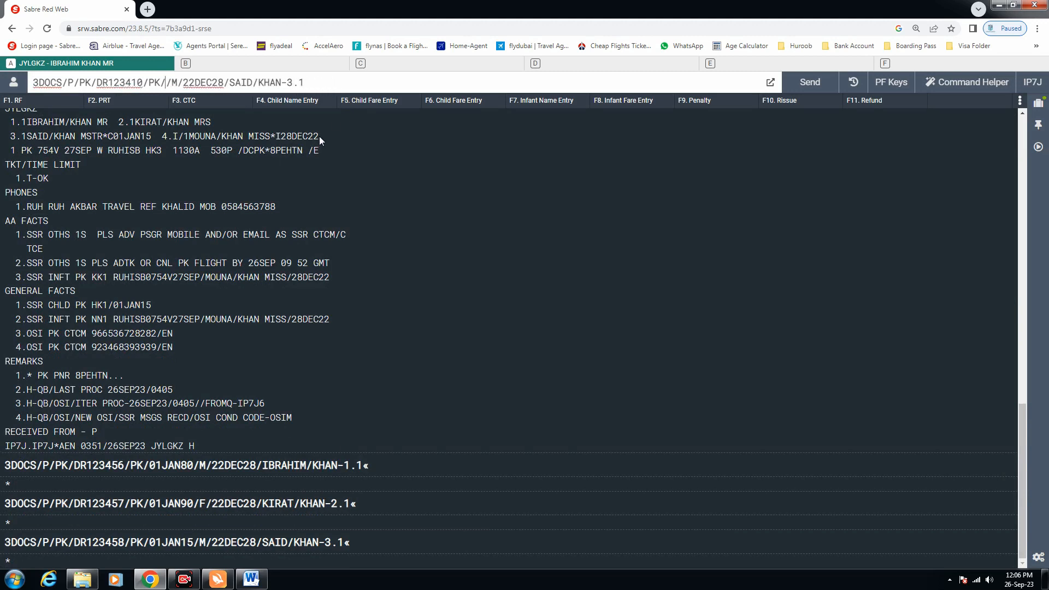
left_click_drag(320, 137, 286, 134)
left_click(165, 82)
type("2")
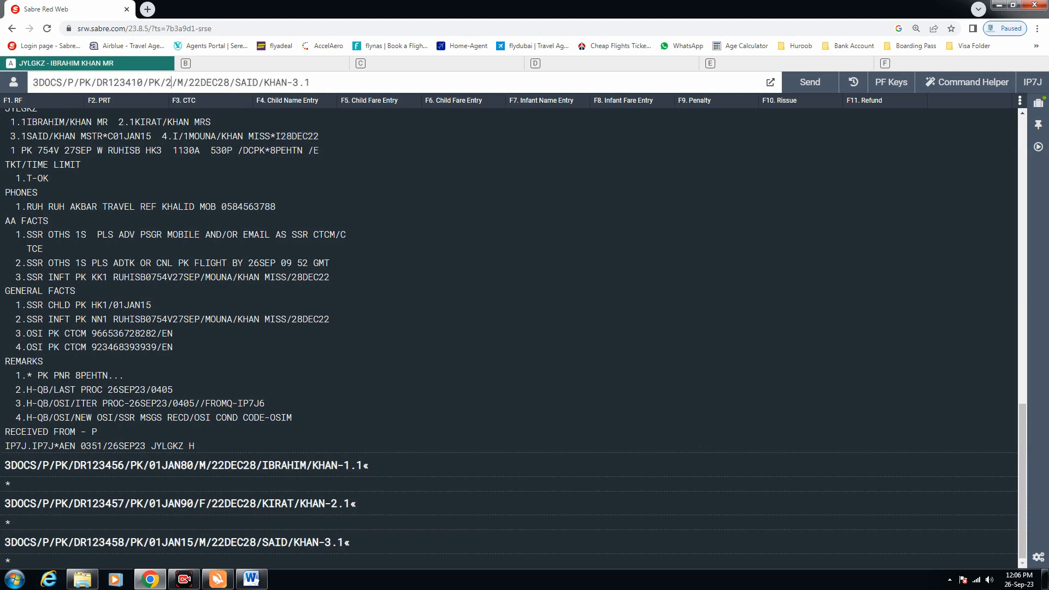
type("8DEC")
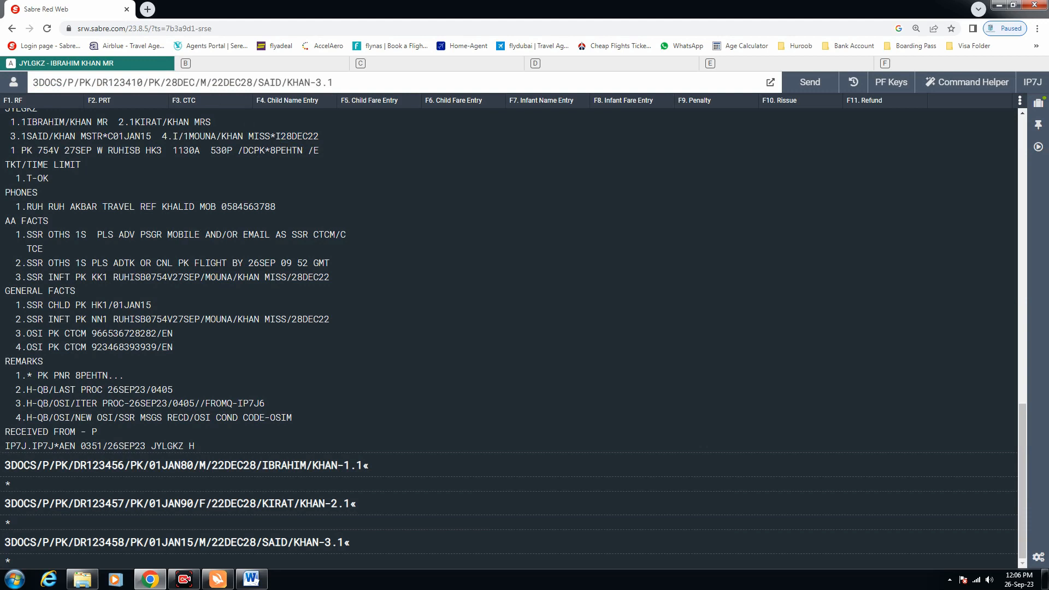
type("22")
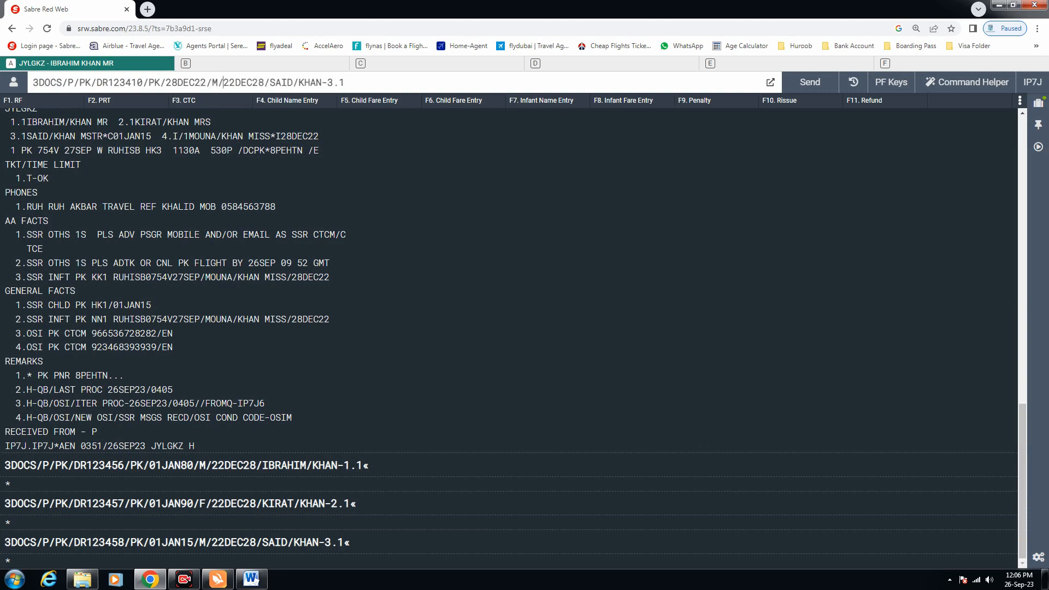
key("Right")
key("Right")
key("BackSpace")
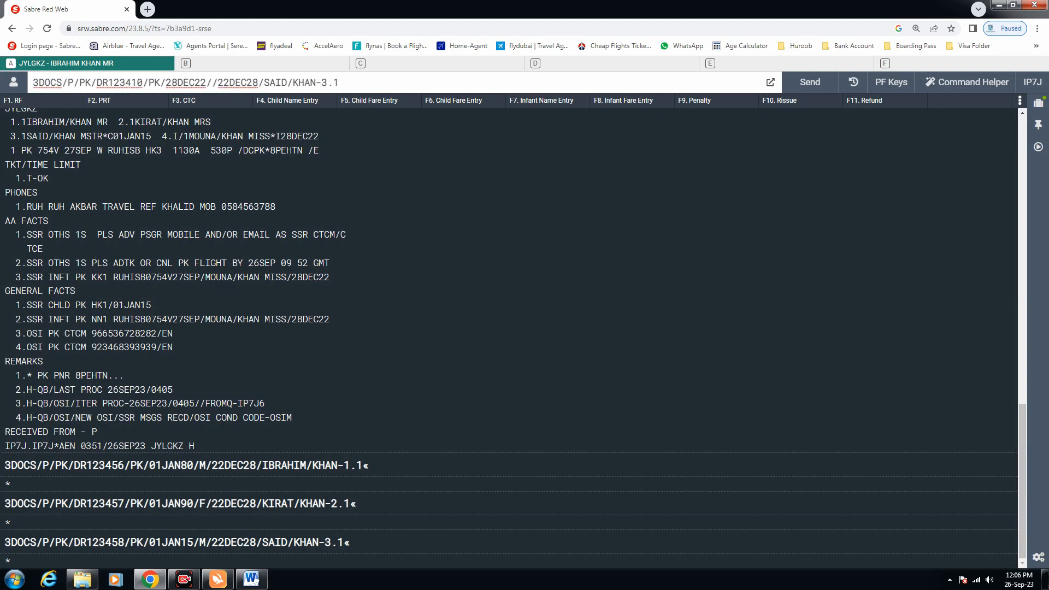
type("FI")
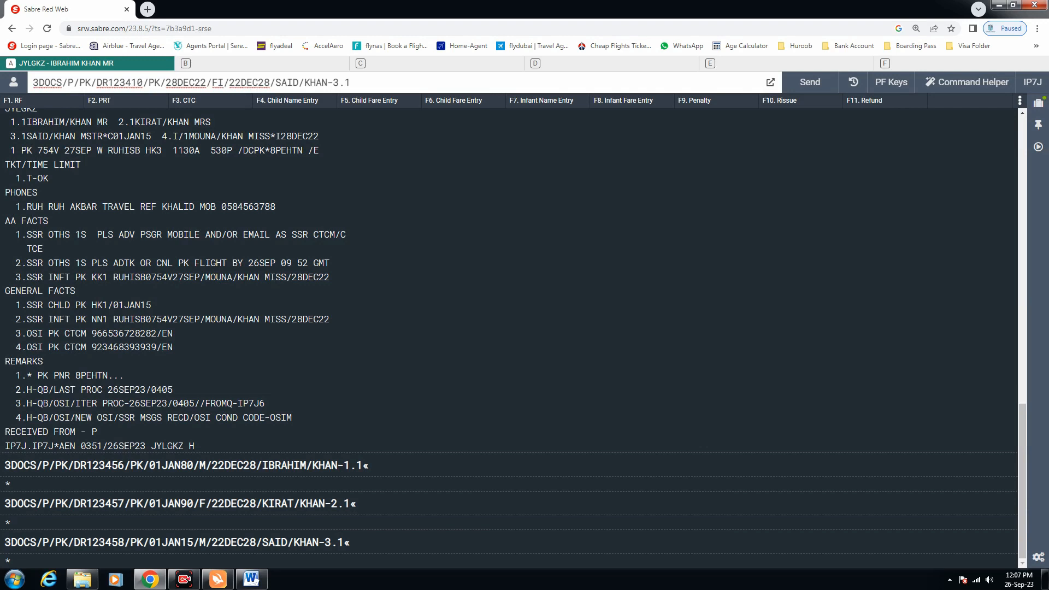
Enter the infant's name, attach it to passenger 2.1, and submit the entry
left_click_drag(327, 82, 275, 82)
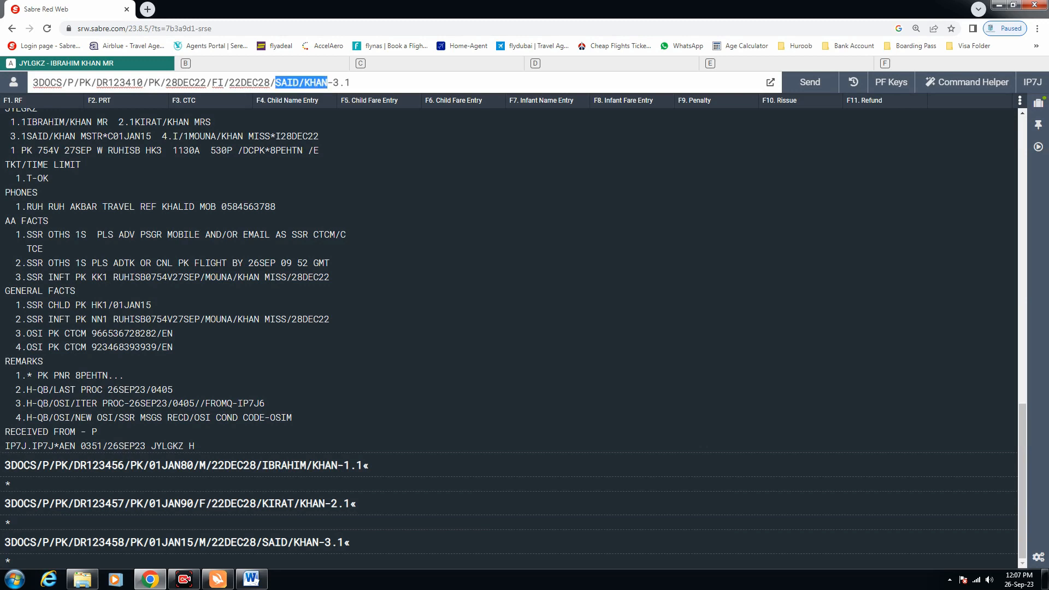
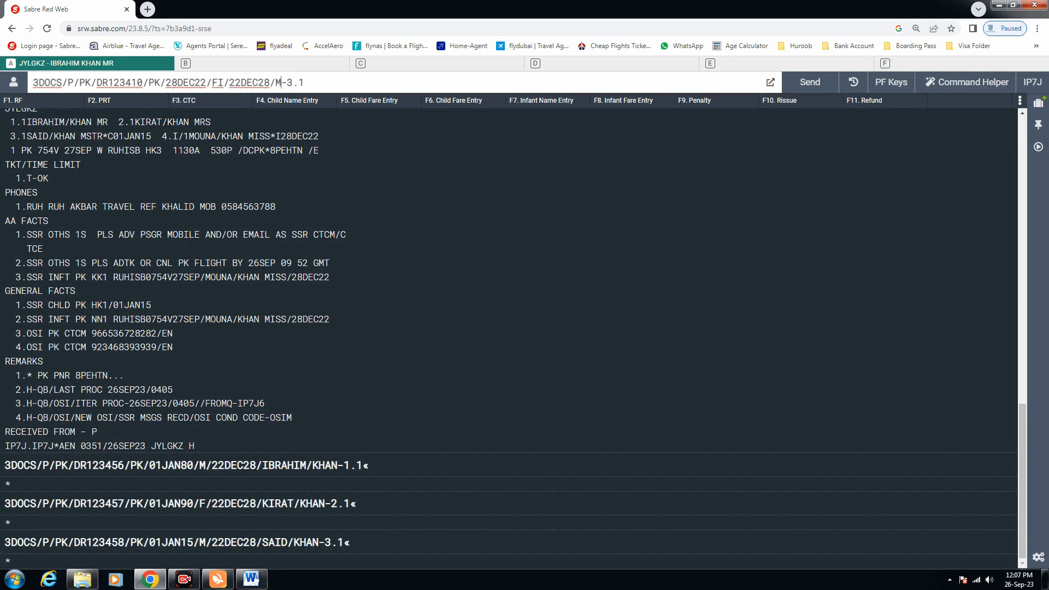
type("1")
key("BackSpace")
type("2")
key("Return")
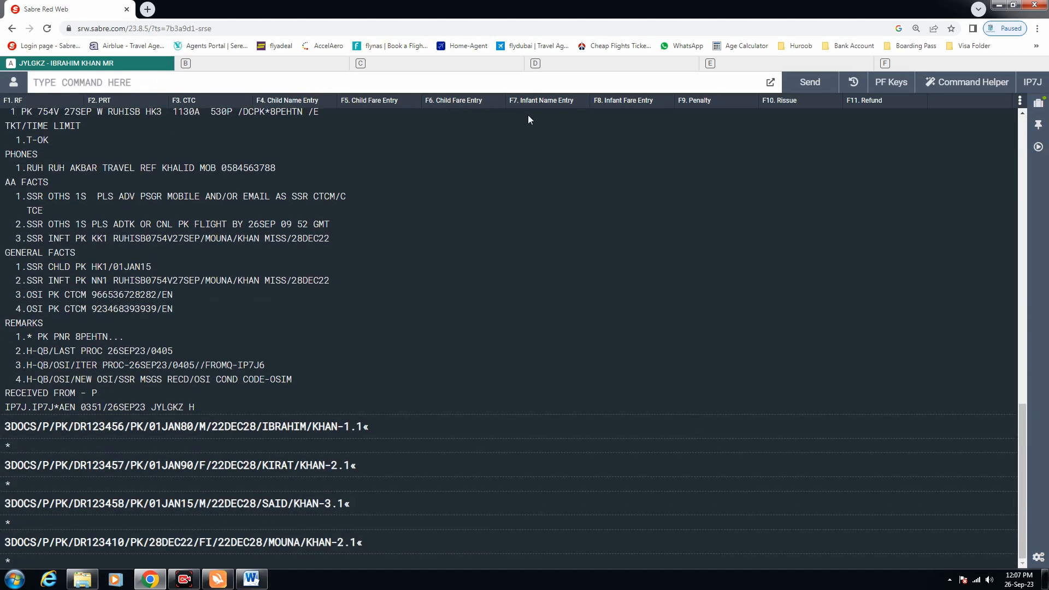
Add received-from 6P and end the transaction with ER
type("6P")
key("Return")
type("ER")
key("Return")
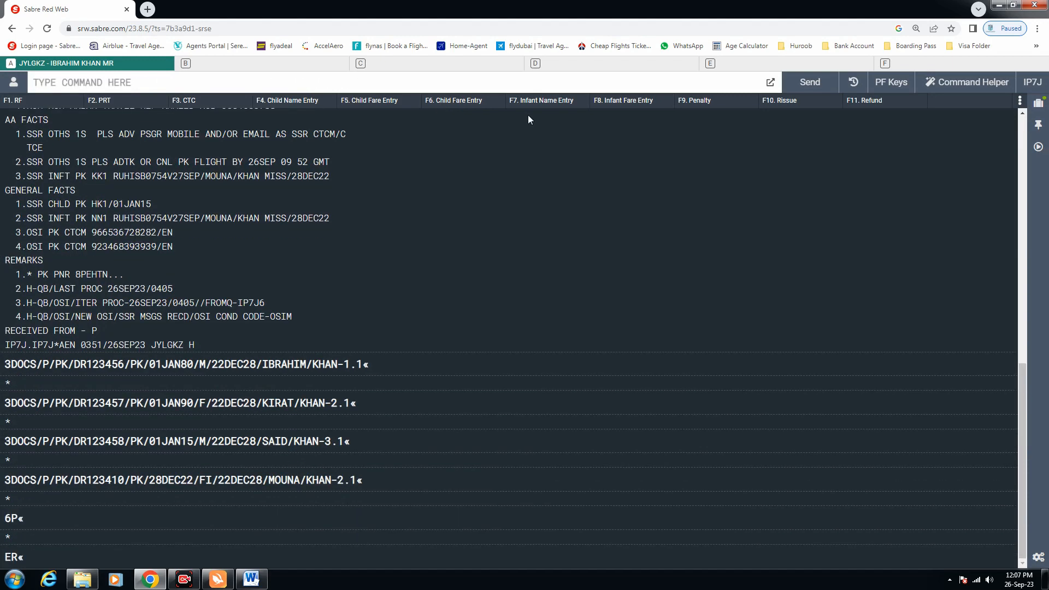
Retrieve the PNR with IR, redisplay it with *A, and enter WP for pricing
type("IR")
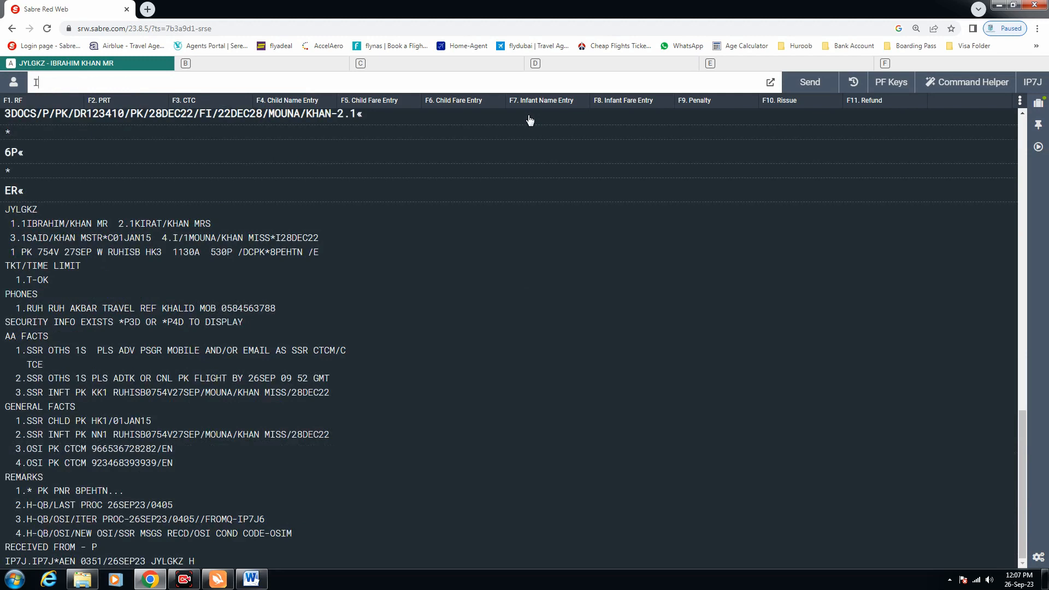
key("Return")
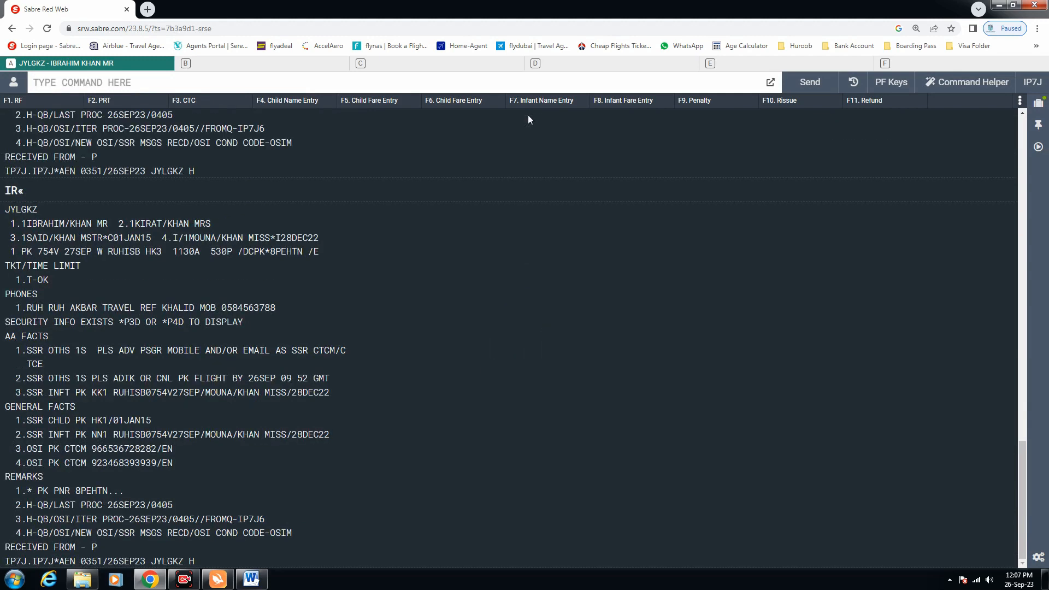
type("*A")
key("Return")
type("*A")
key("Return")
type("WP")
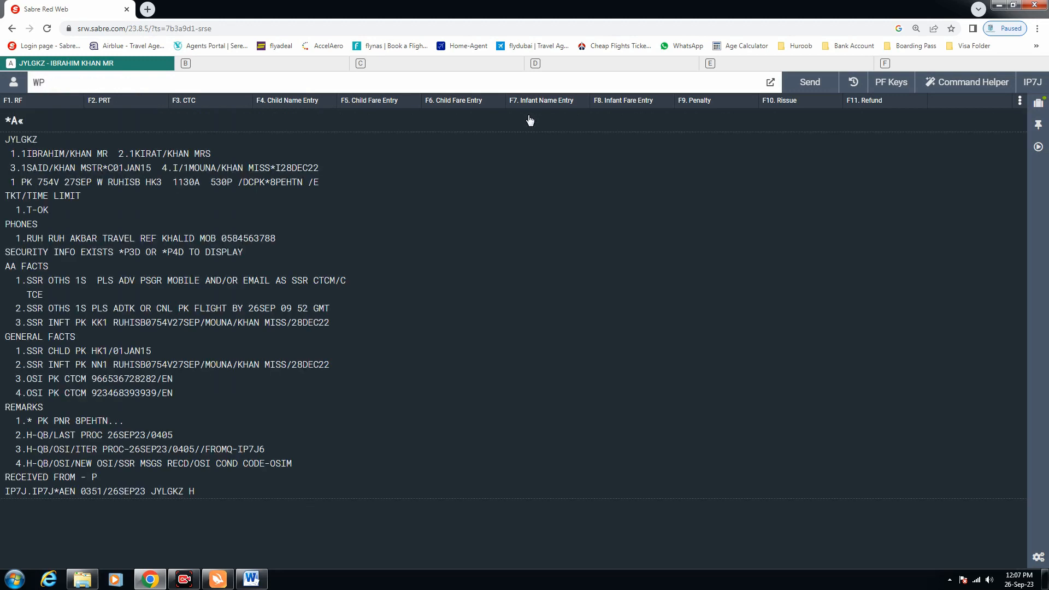